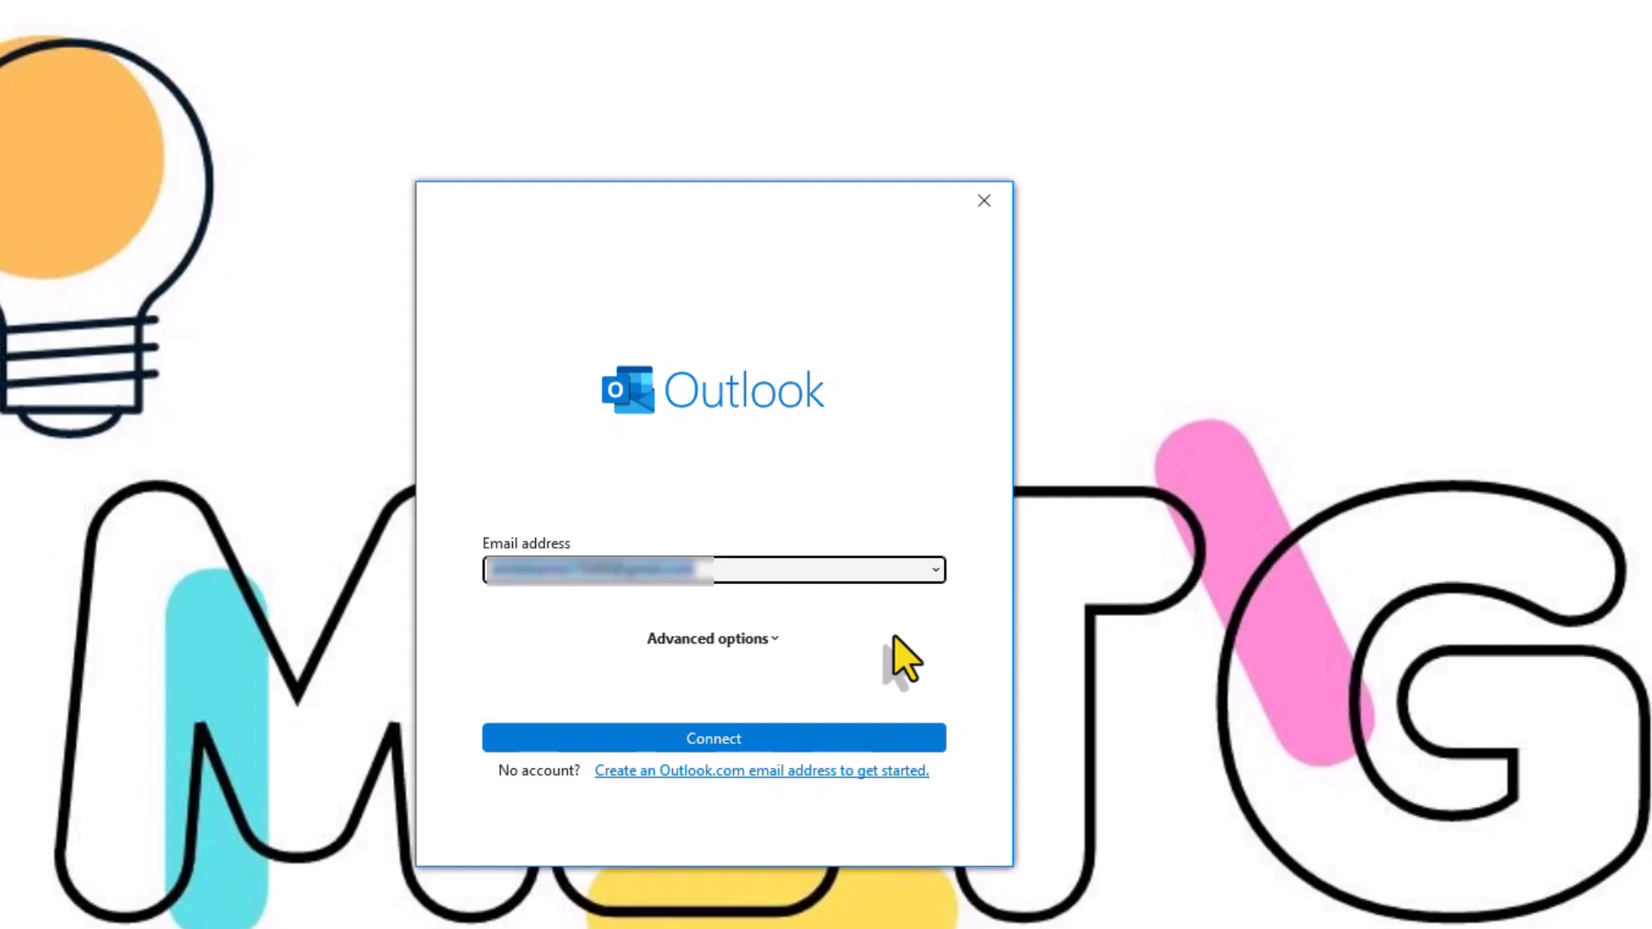
Connect the email account as IMAP and click Done once it reports success
left_click(698, 740)
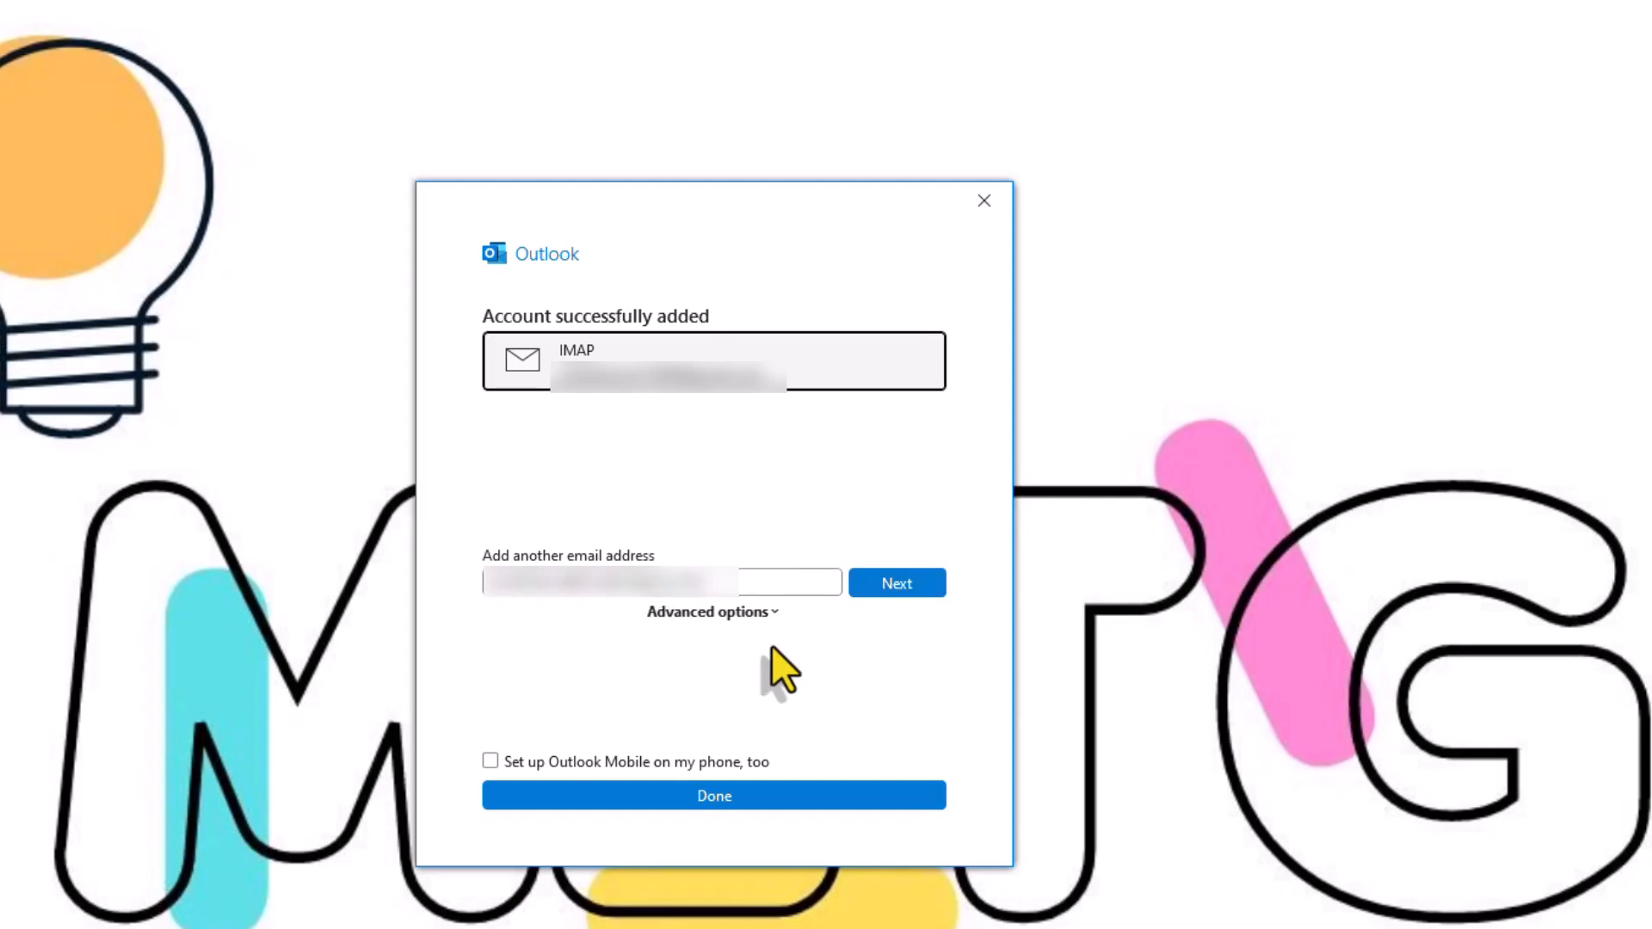
left_click(689, 794)
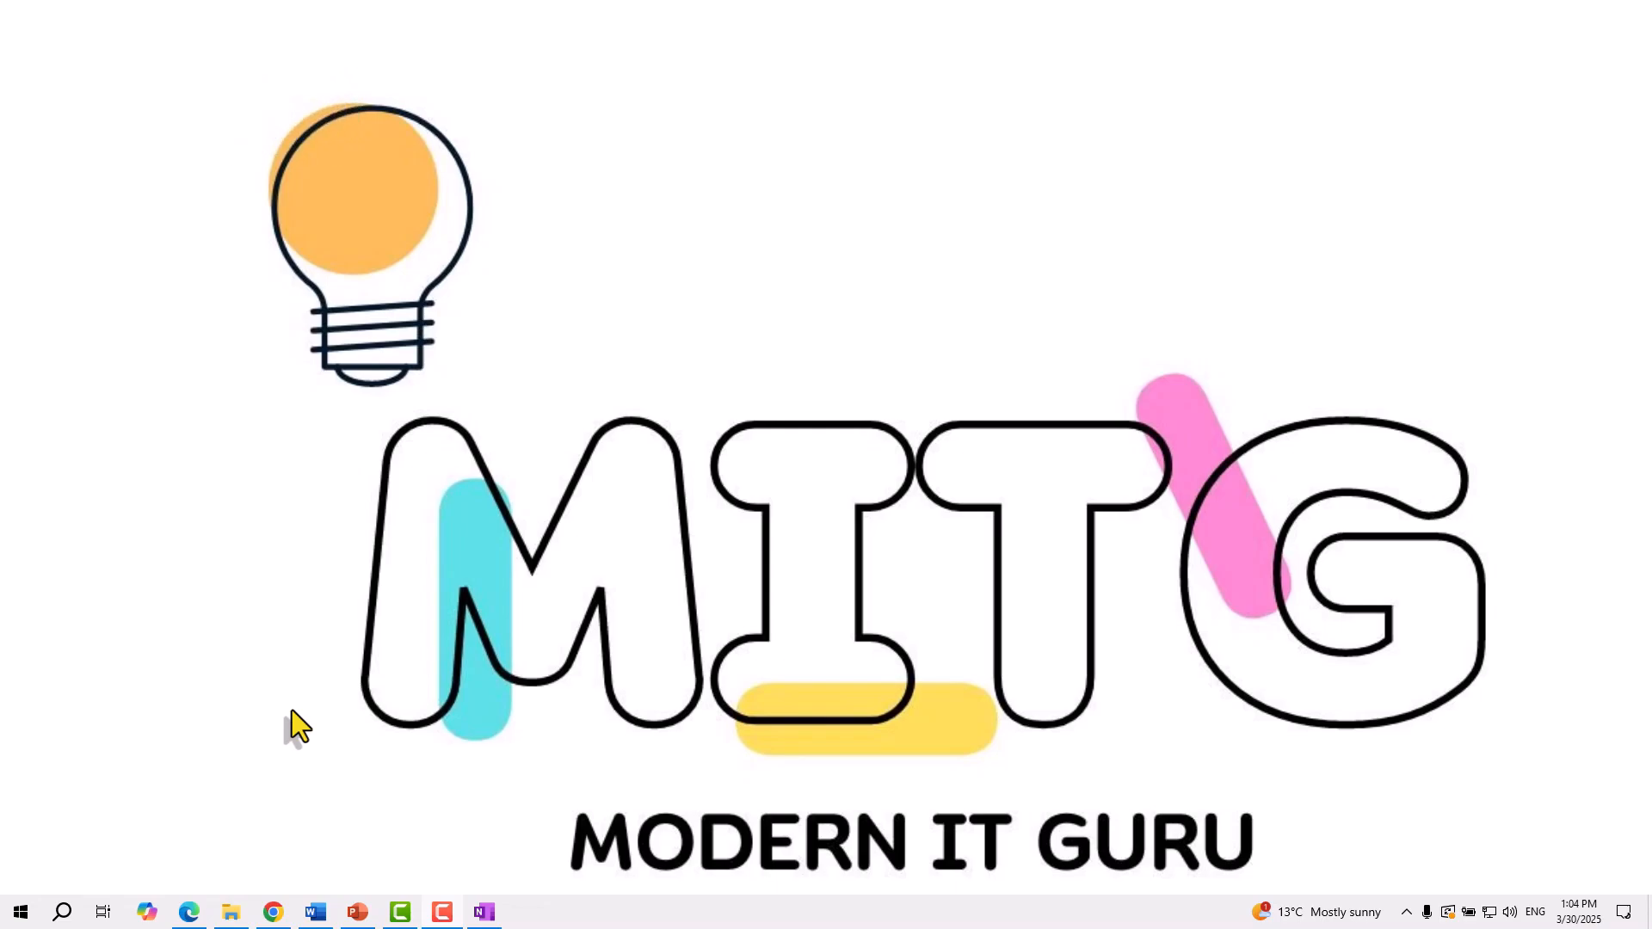
Launch Control Panel from the Start menu's Windows System group
left_click(20, 911)
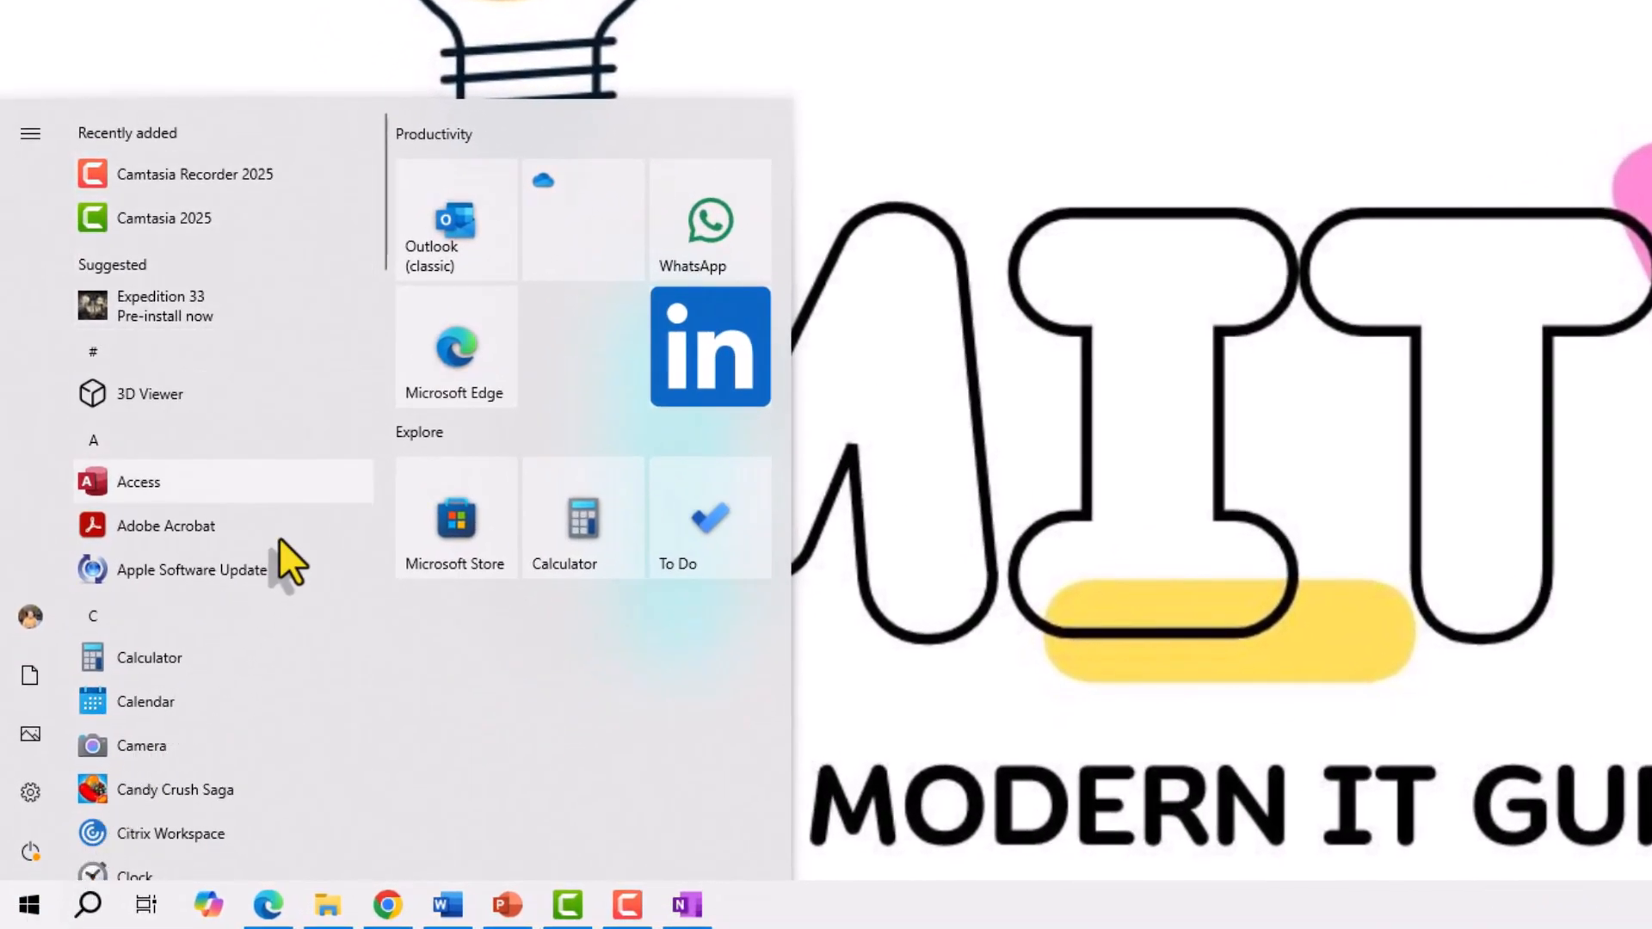
scroll(281, 541, "down", 15)
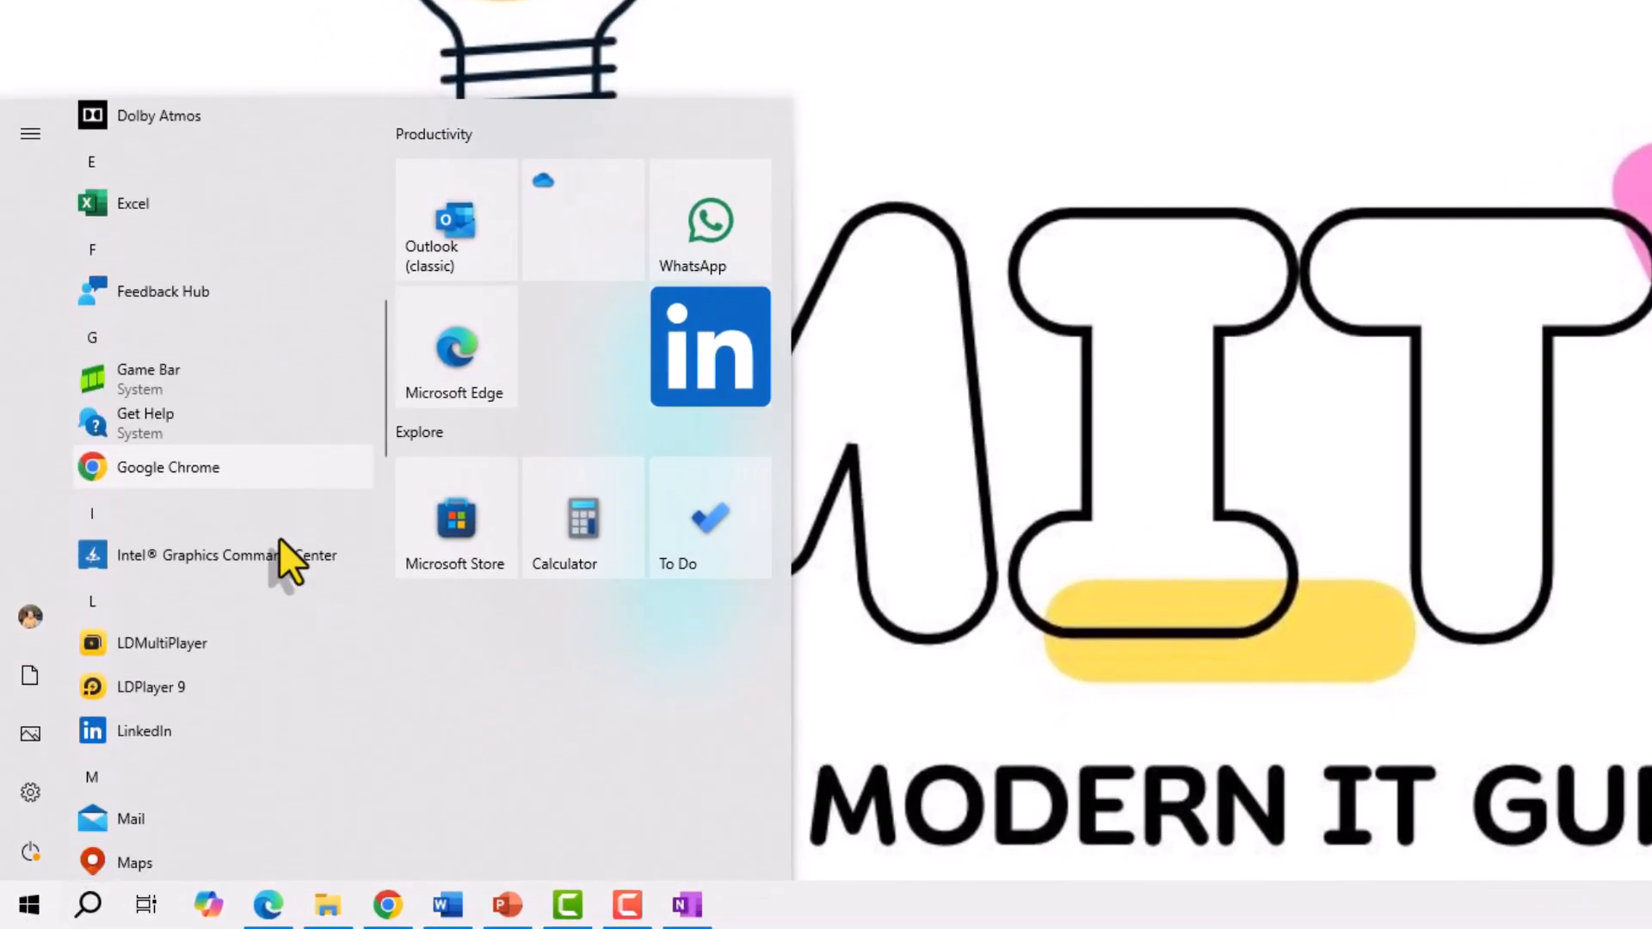
scroll(279, 537, "down", 15)
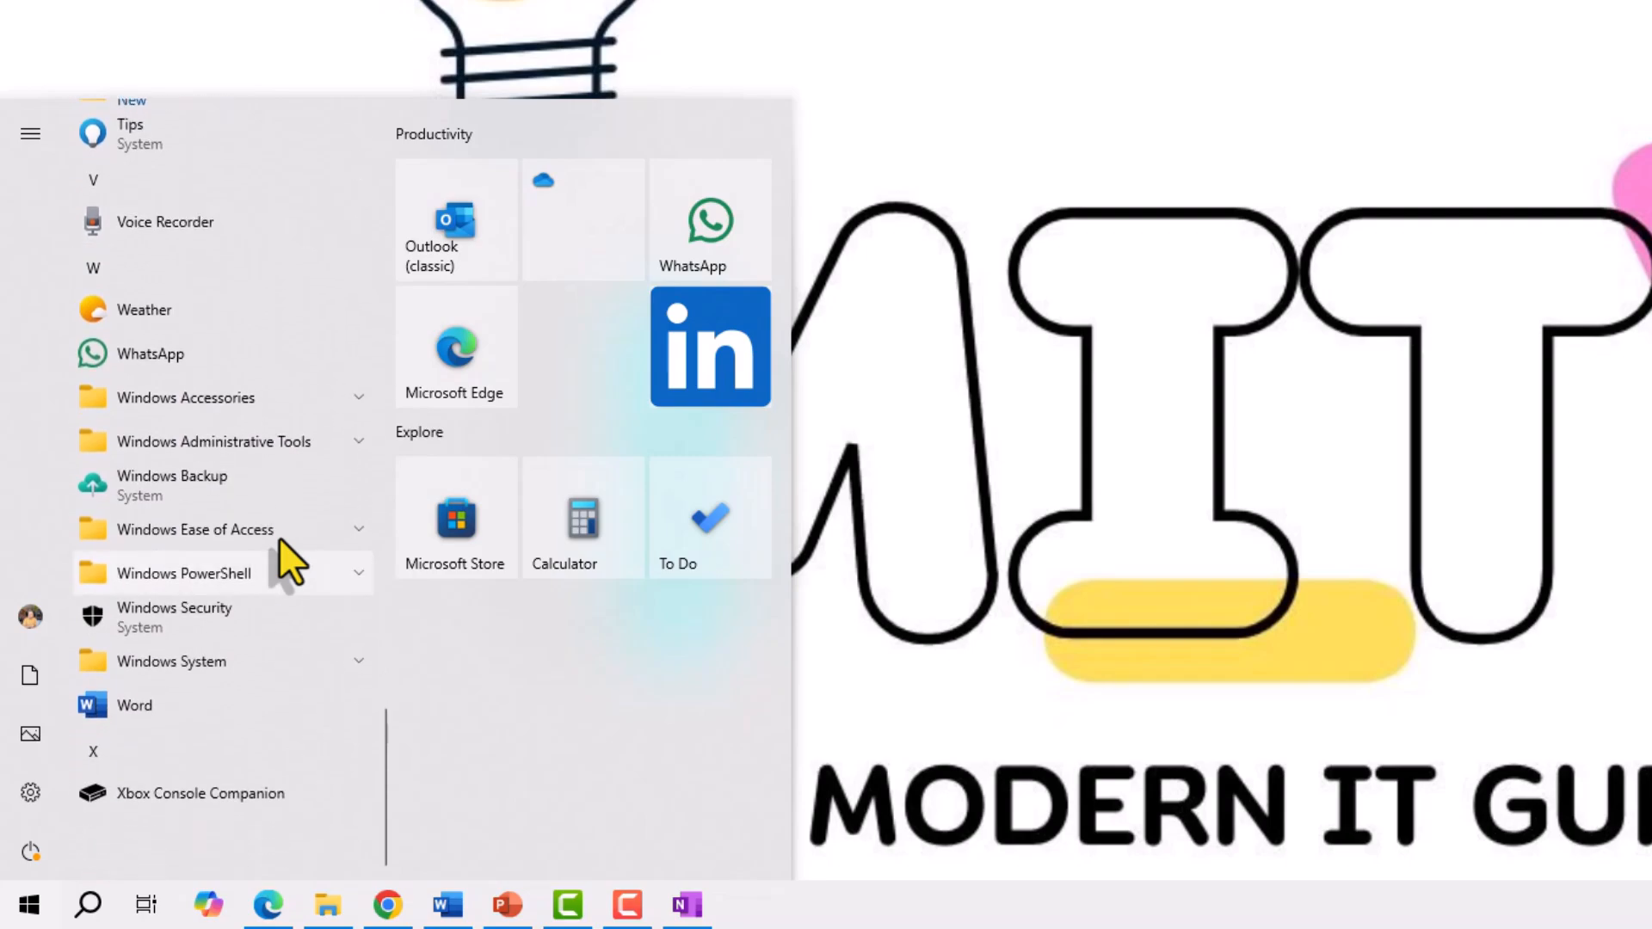
left_click(329, 677)
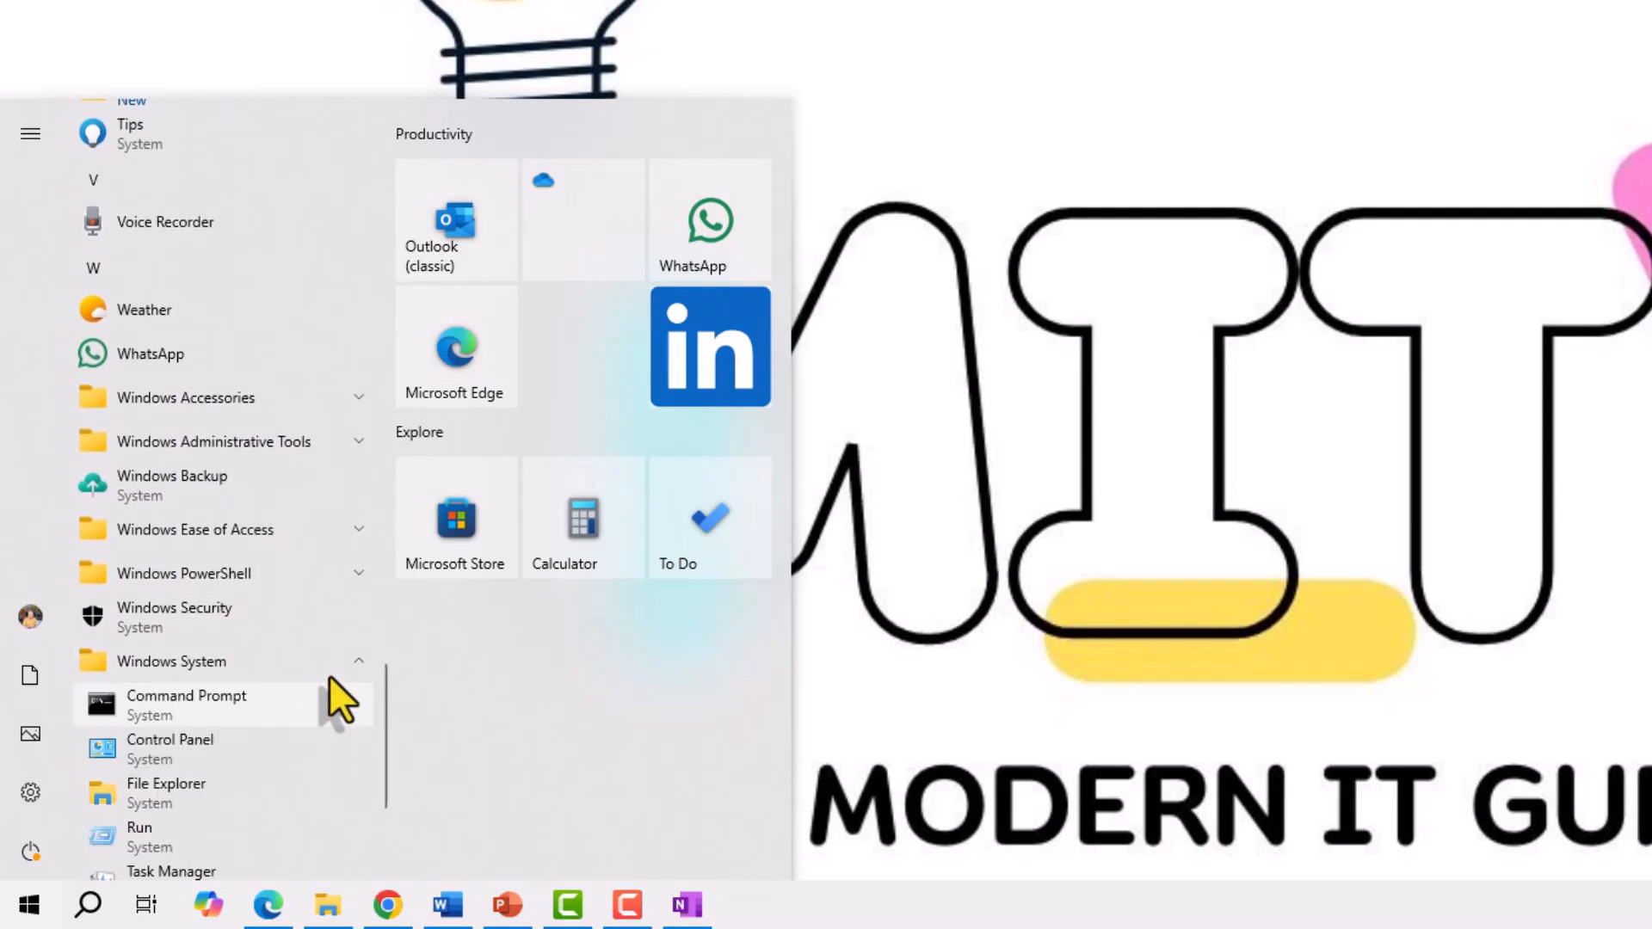
scroll(329, 674, "down", 1)
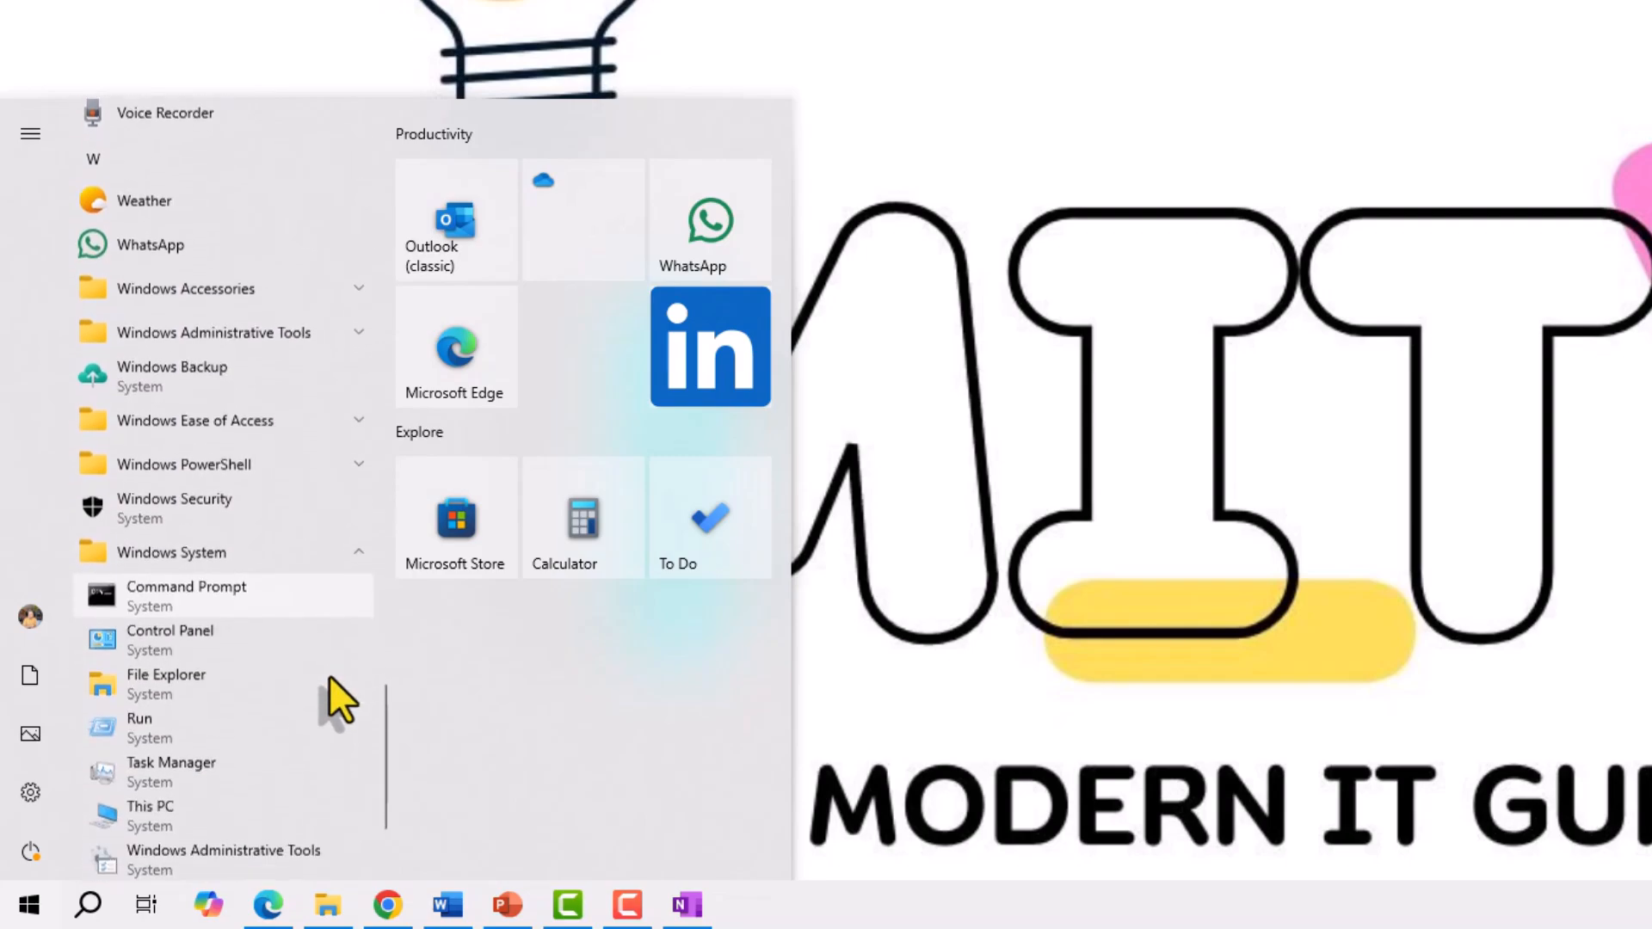
left_click(218, 632)
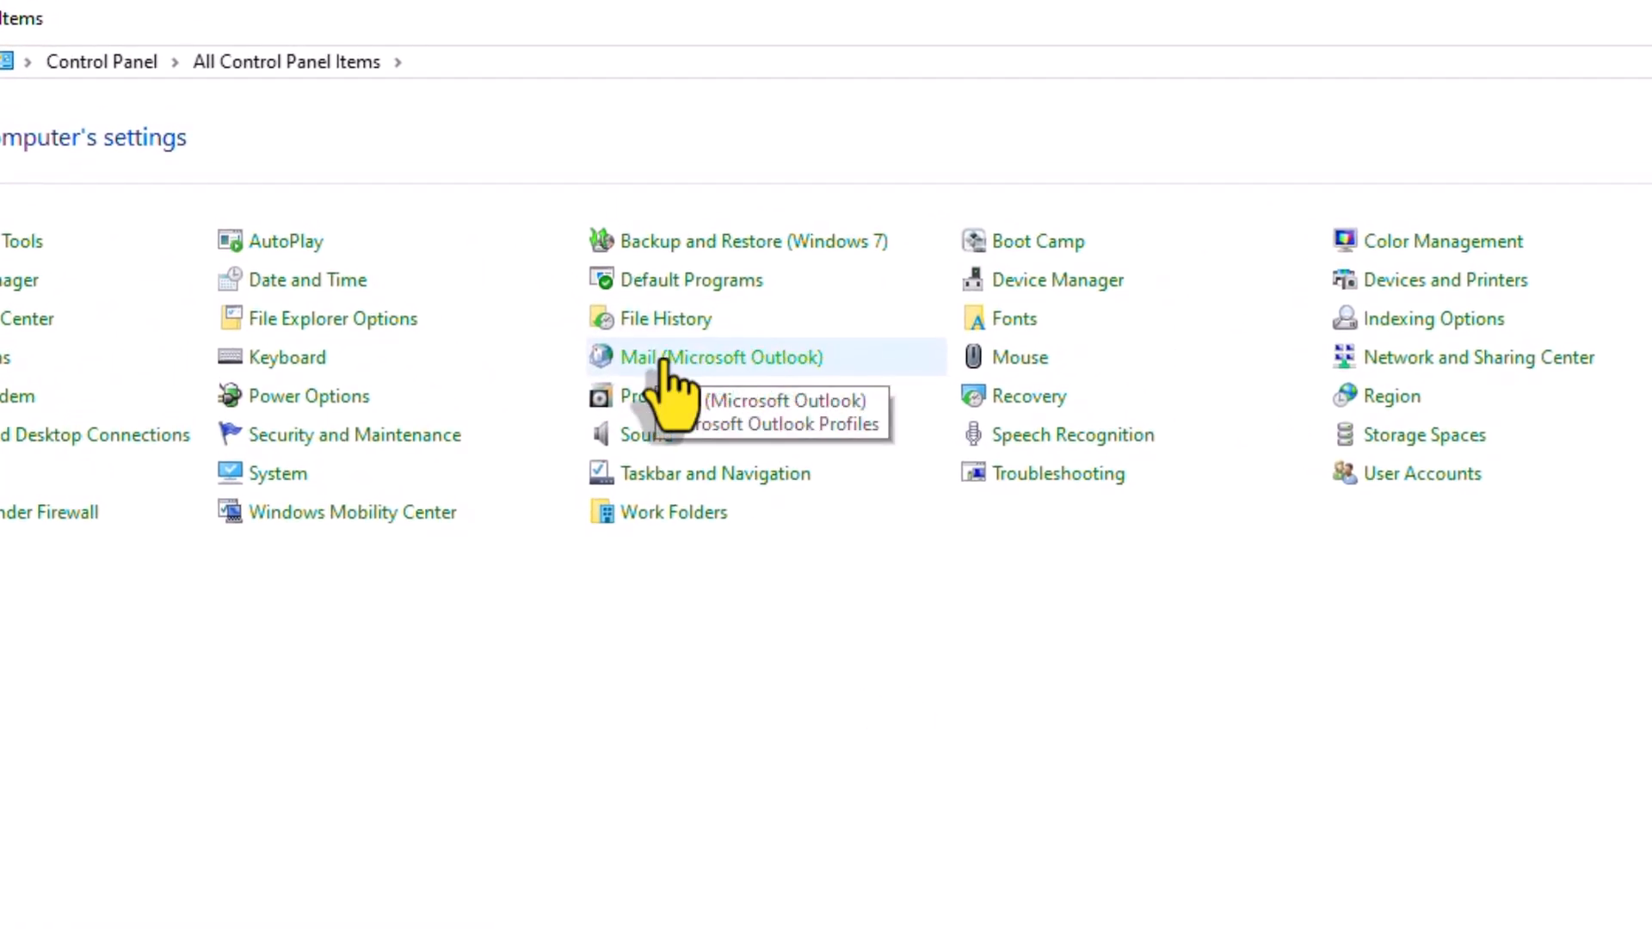
Open Mail (Microsoft Outlook) settings and list its profiles, showing only 'Outlook'
left_click(665, 360)
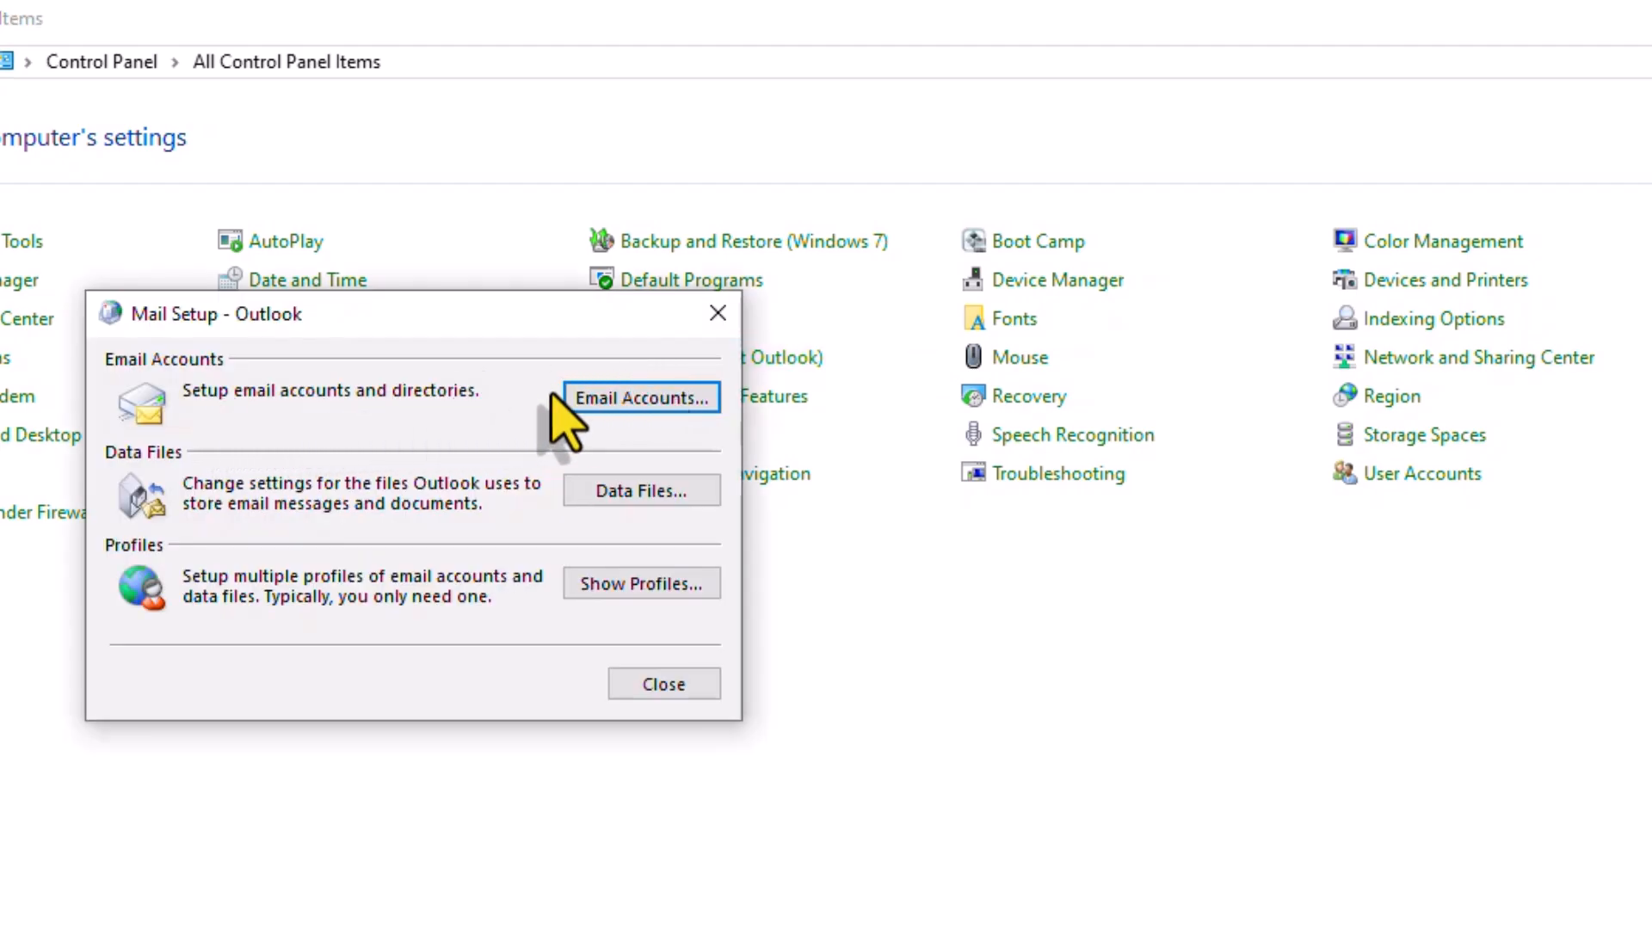
left_click(630, 392)
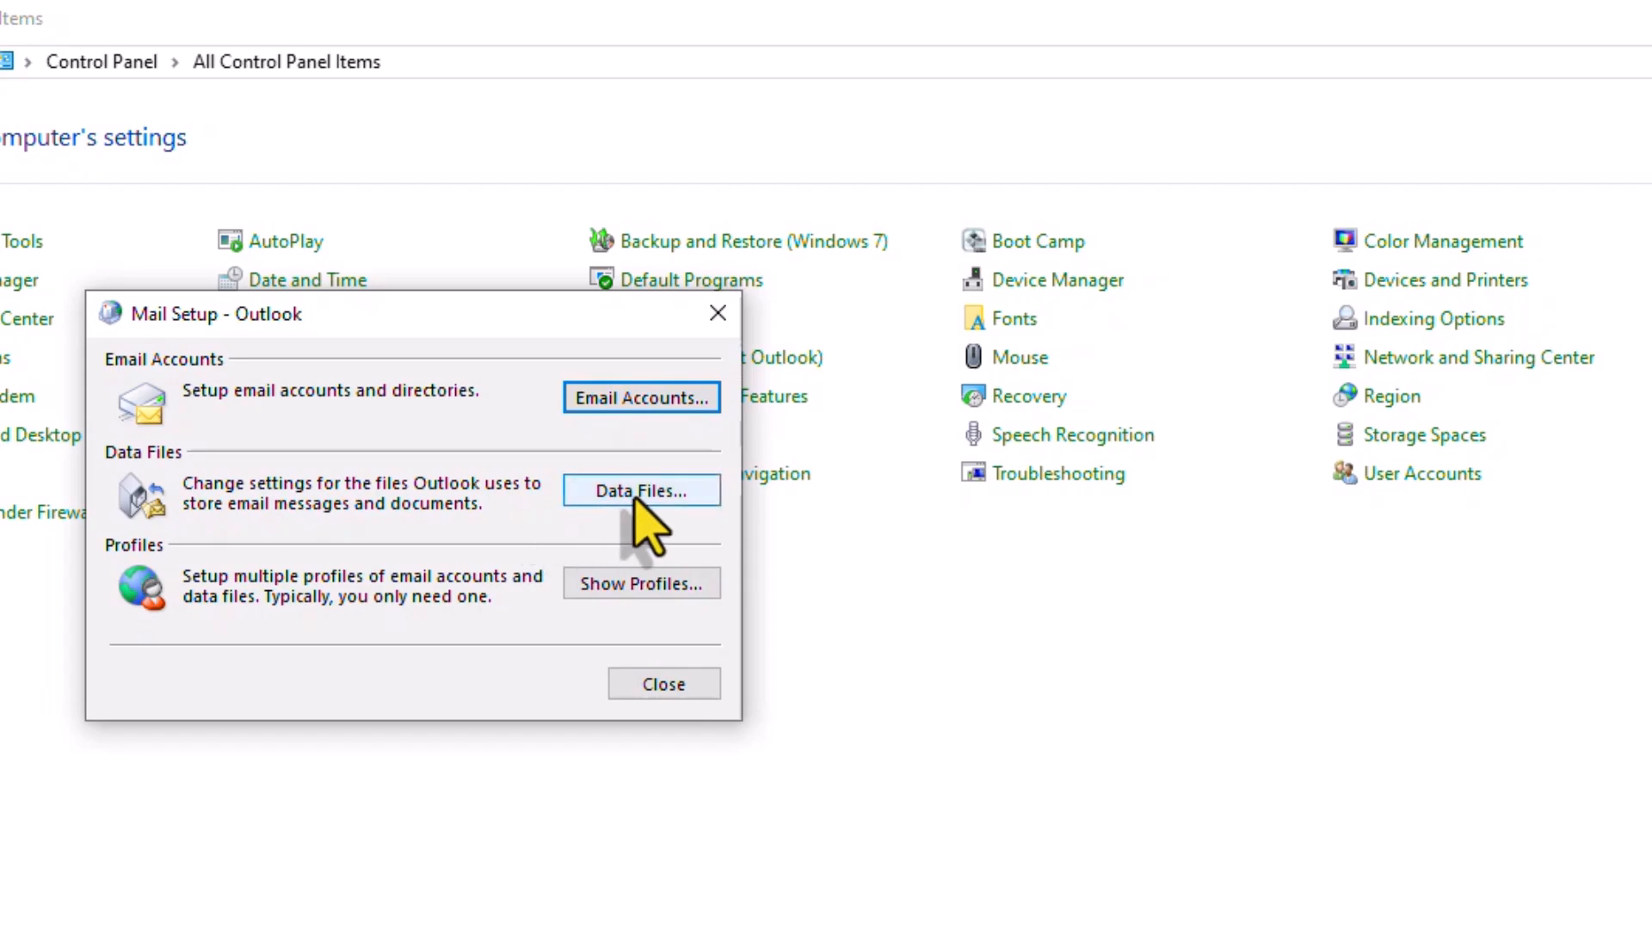
left_click(641, 584)
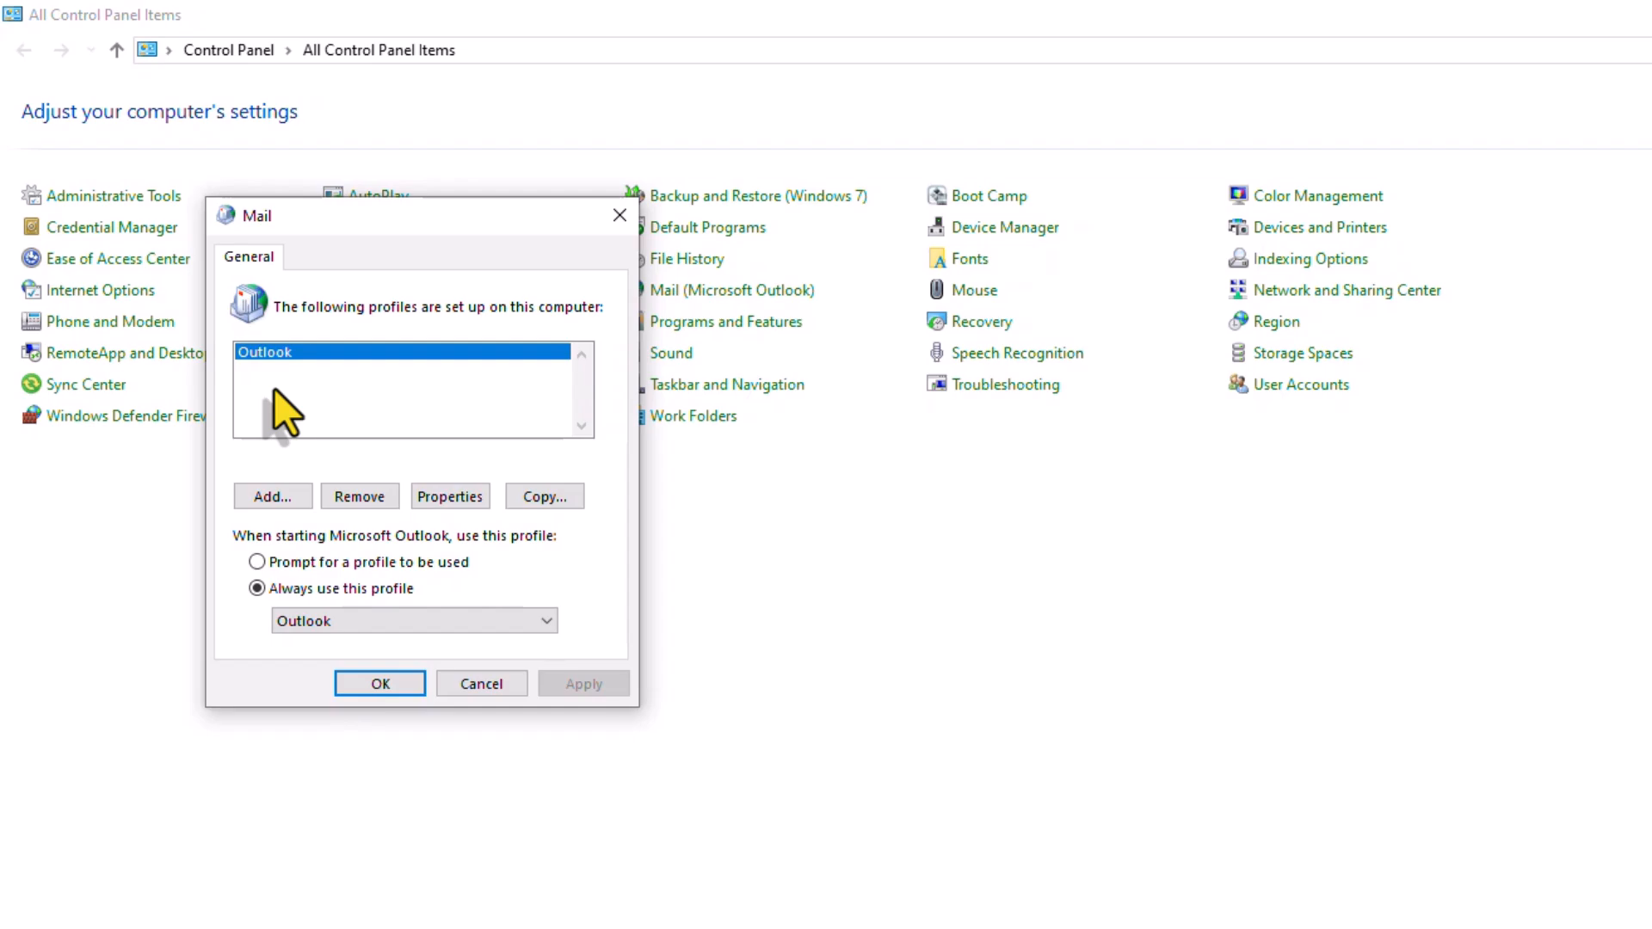
Add a new mail profile named 'Outlook New'
left_click(270, 496)
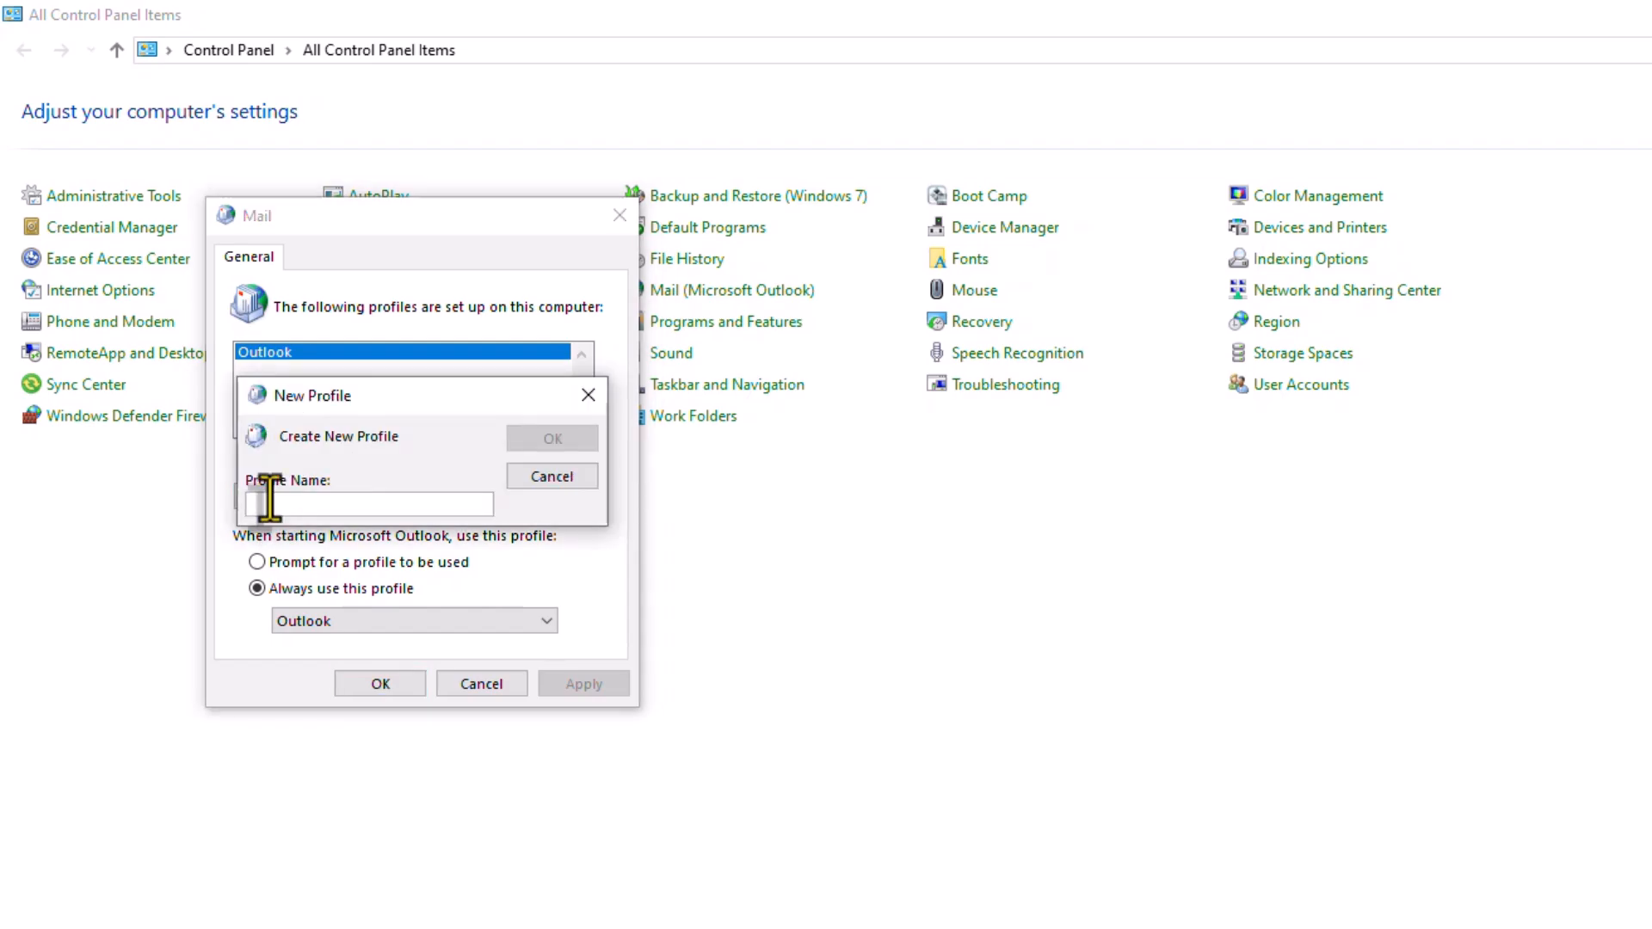
type("Outlo")
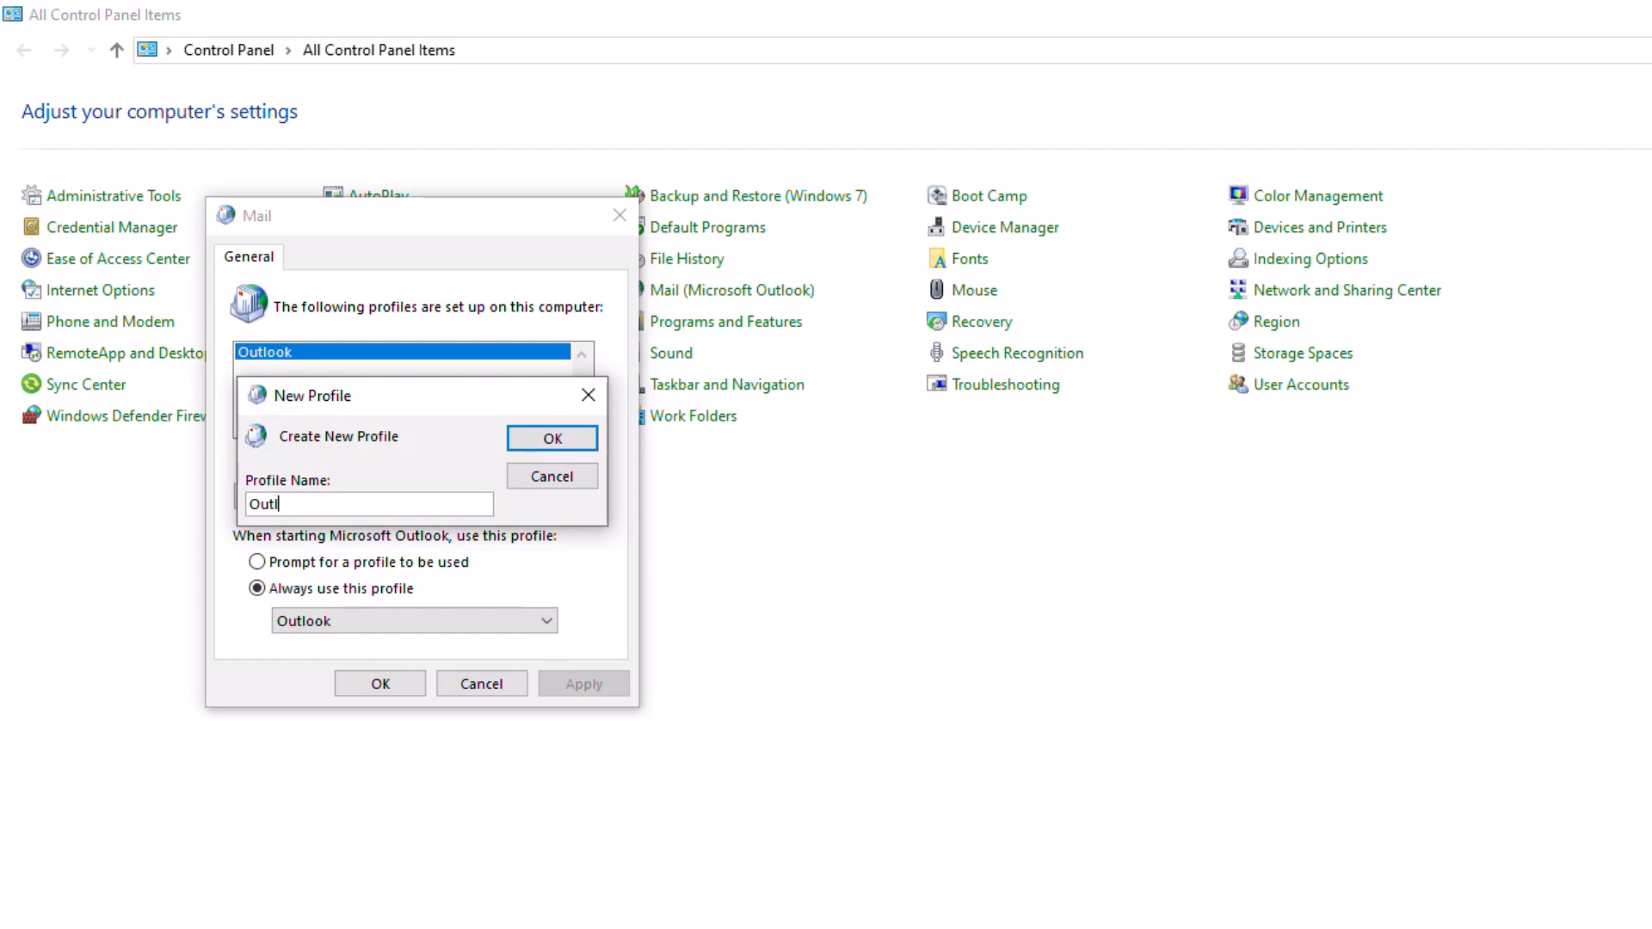
key("BackSpace")
key("BackSpace")
type("ok New")
left_click(555, 439)
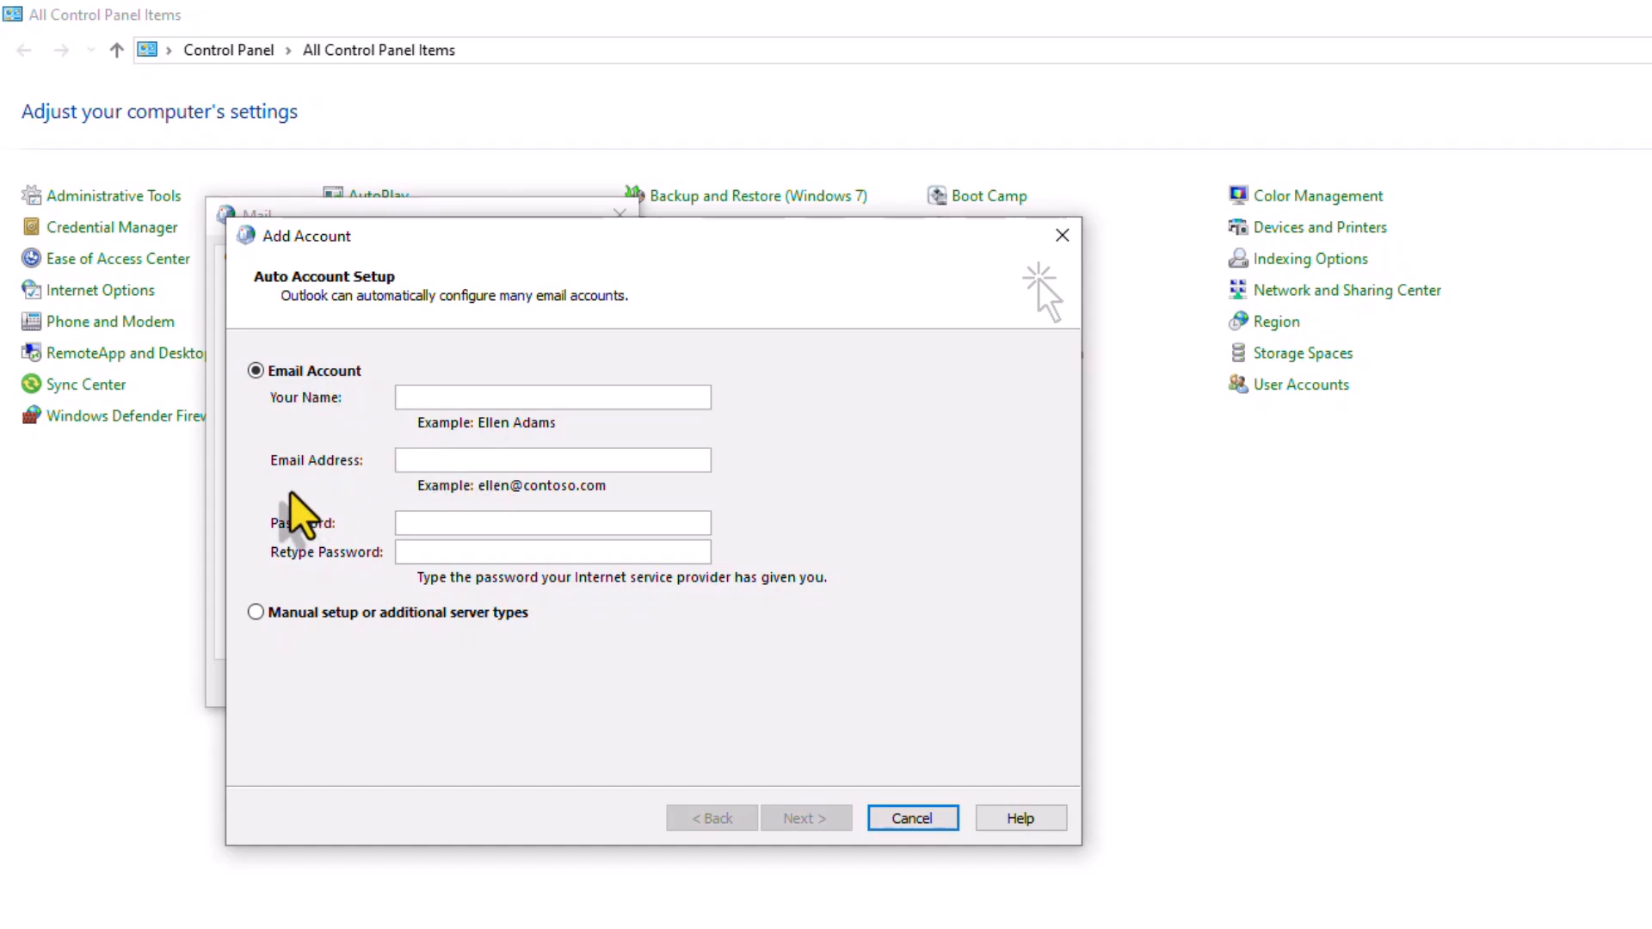
Enter the account holder's name, email address and password, then finish adding the account
left_click(442, 397)
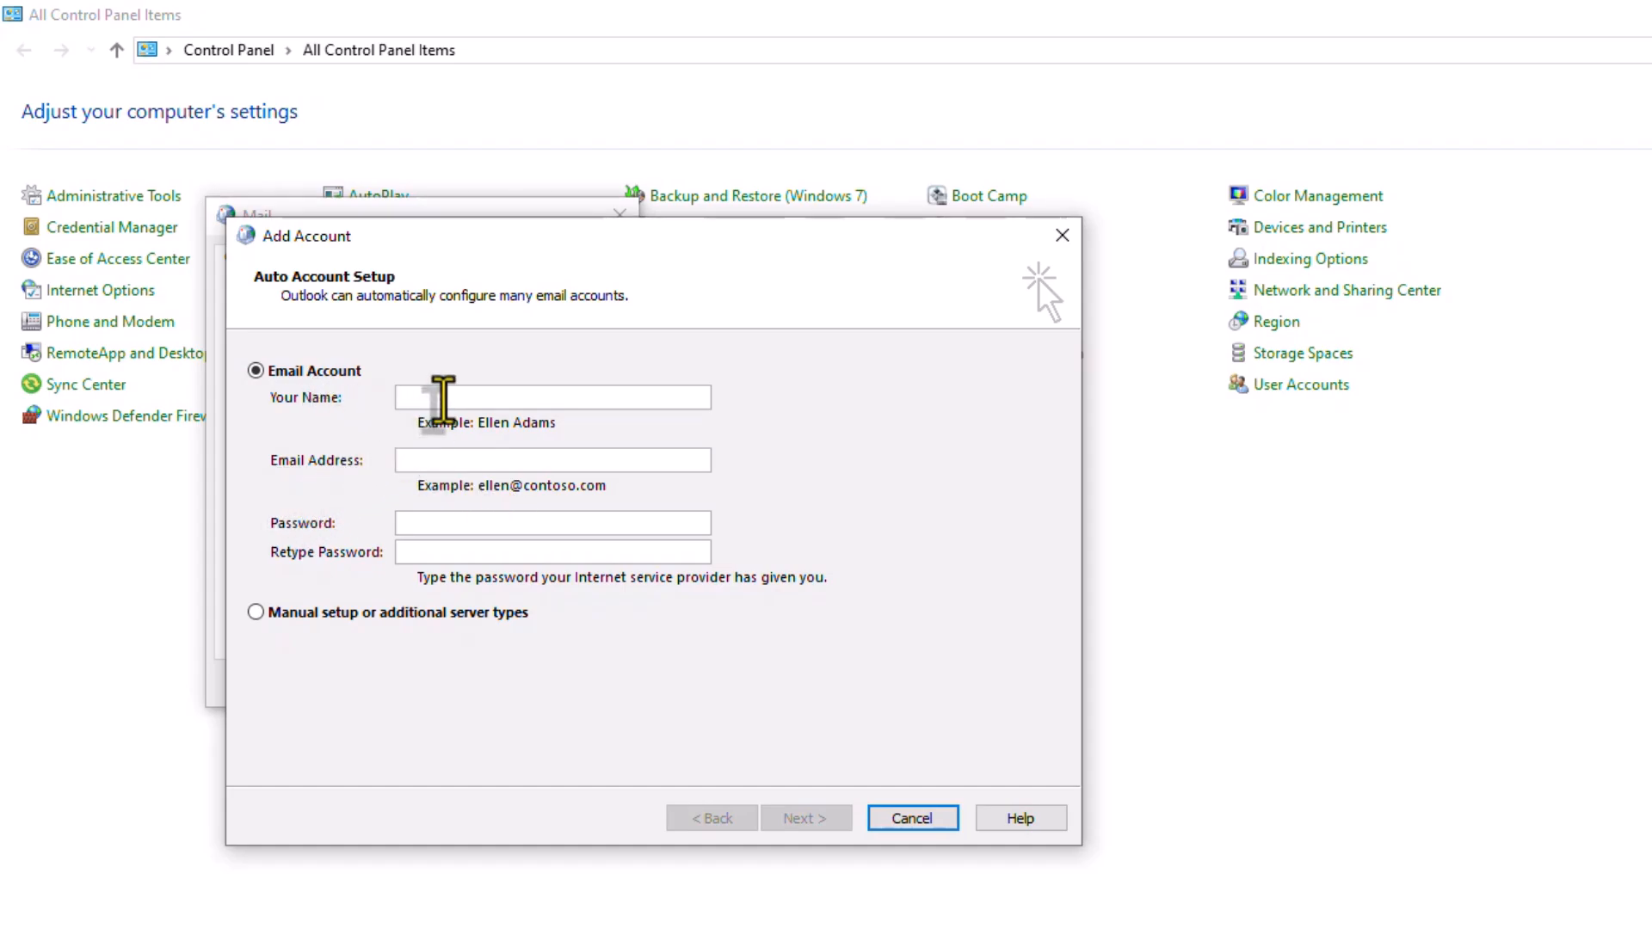
key("Tab")
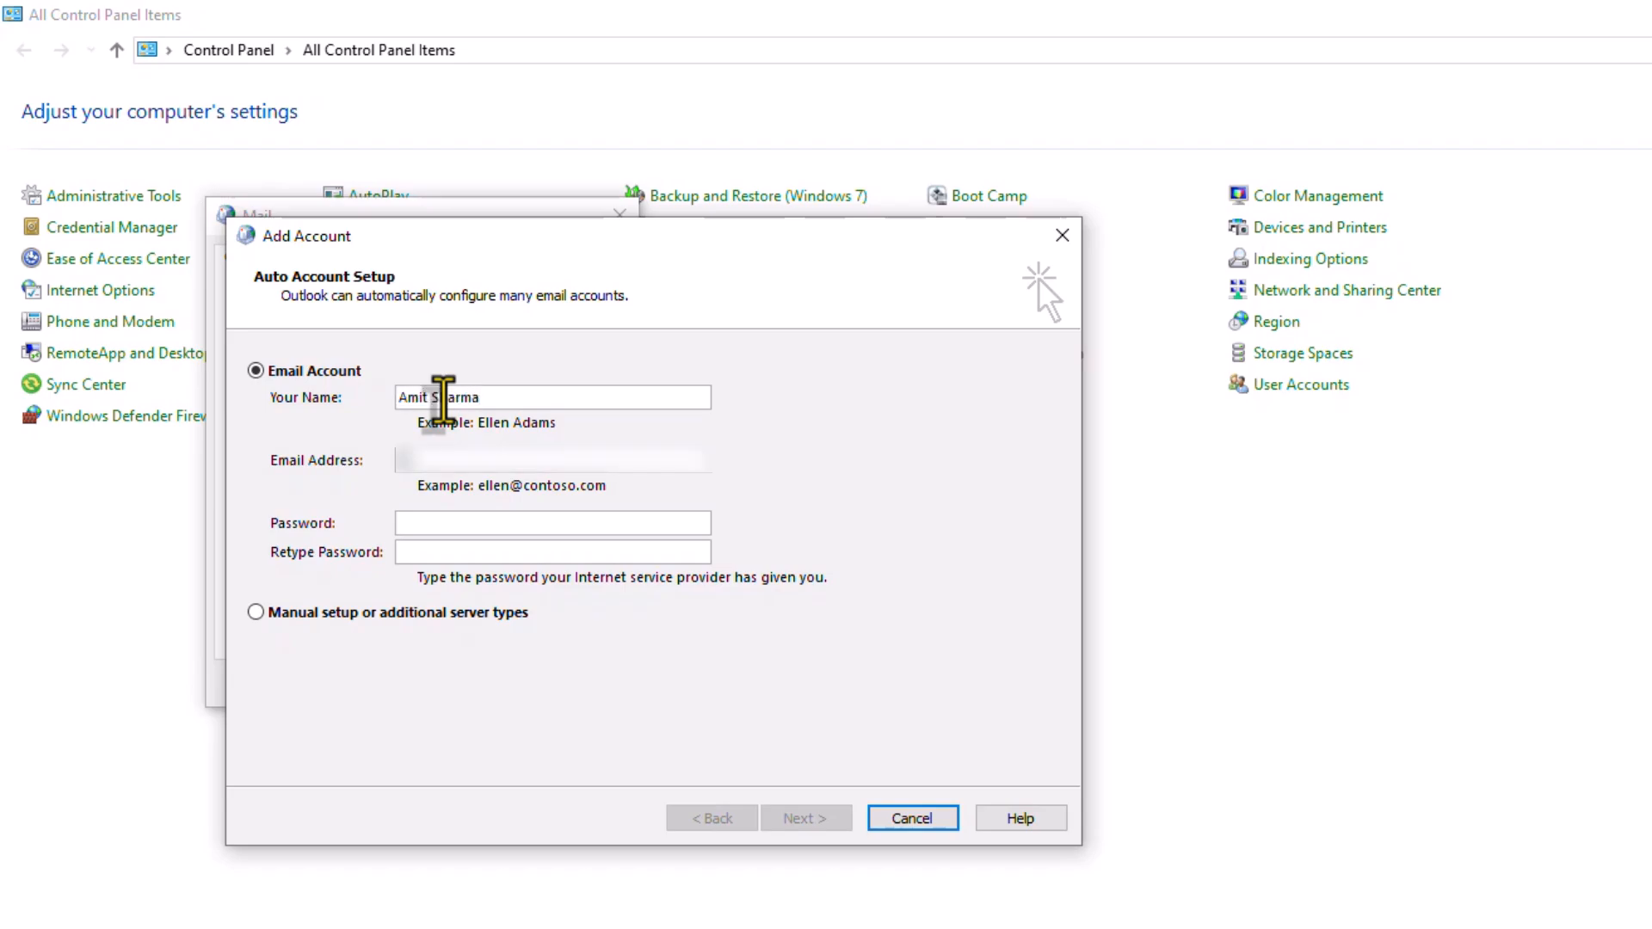
type("...")
key("Tab")
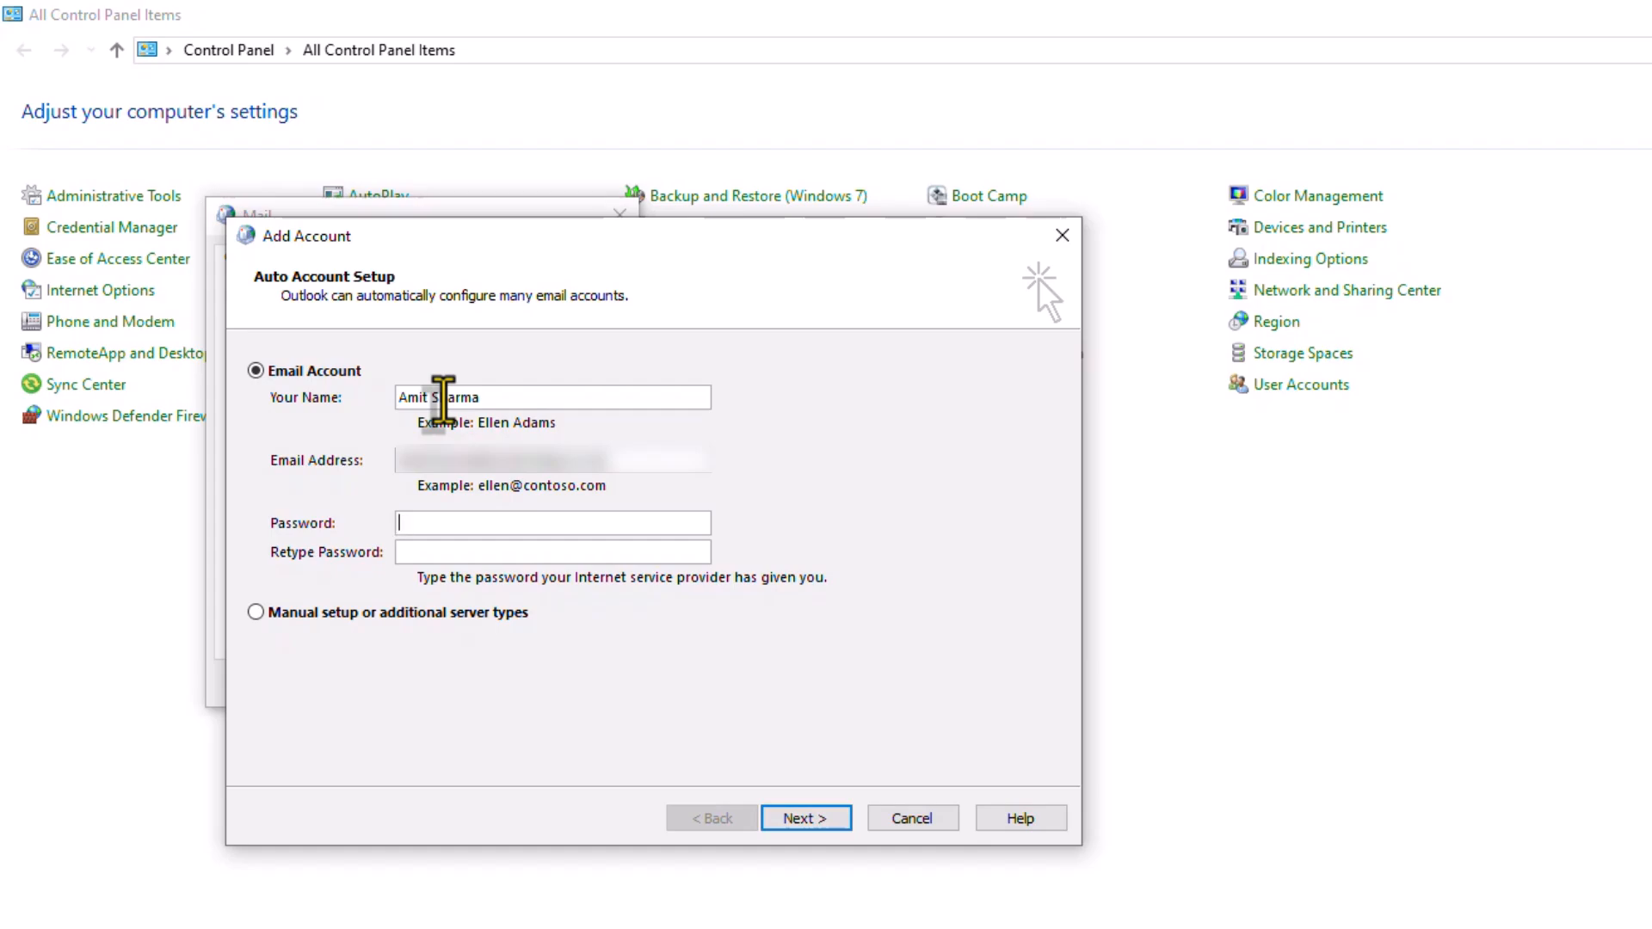
type("*************")
key("Tab")
type("*************")
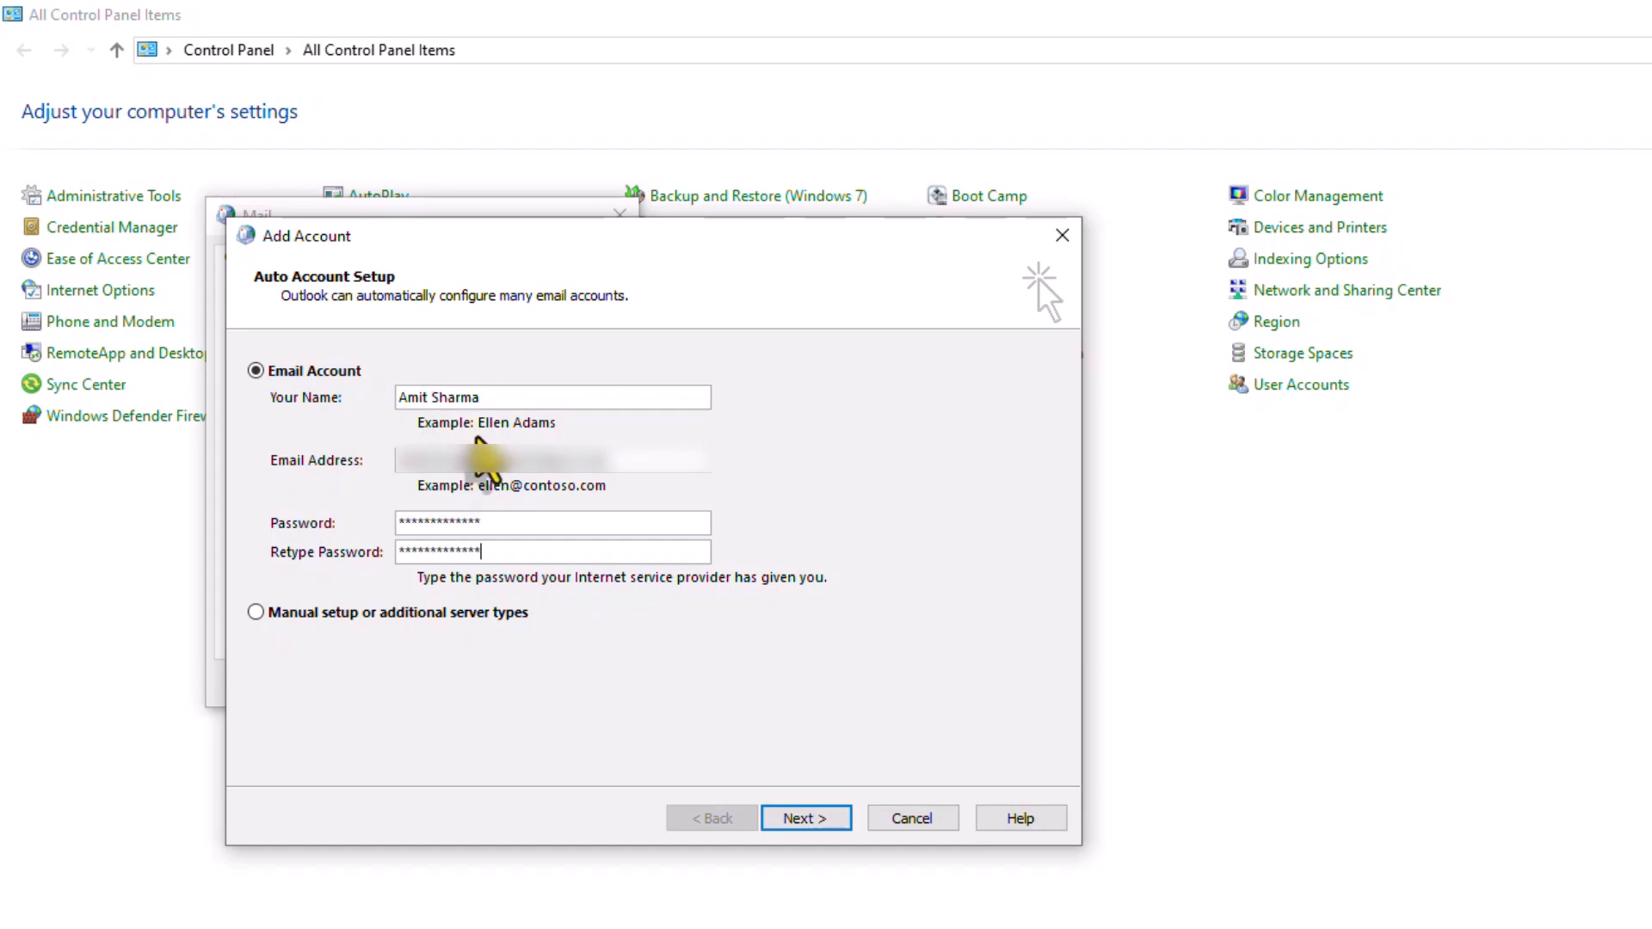
left_click(807, 818)
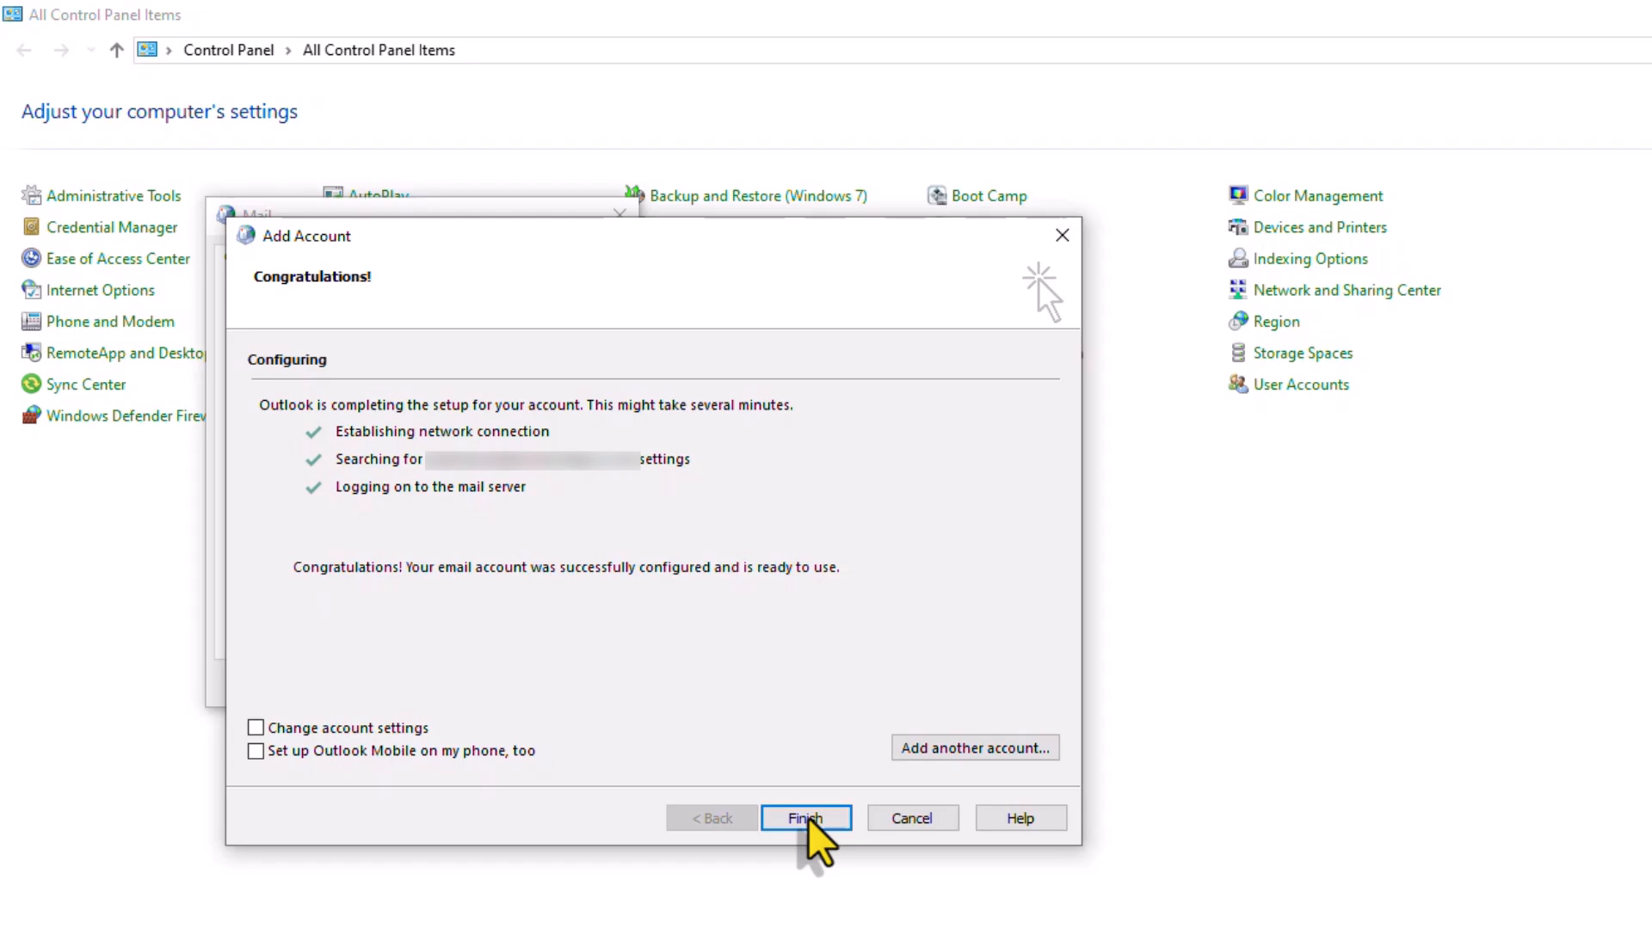
left_click(808, 818)
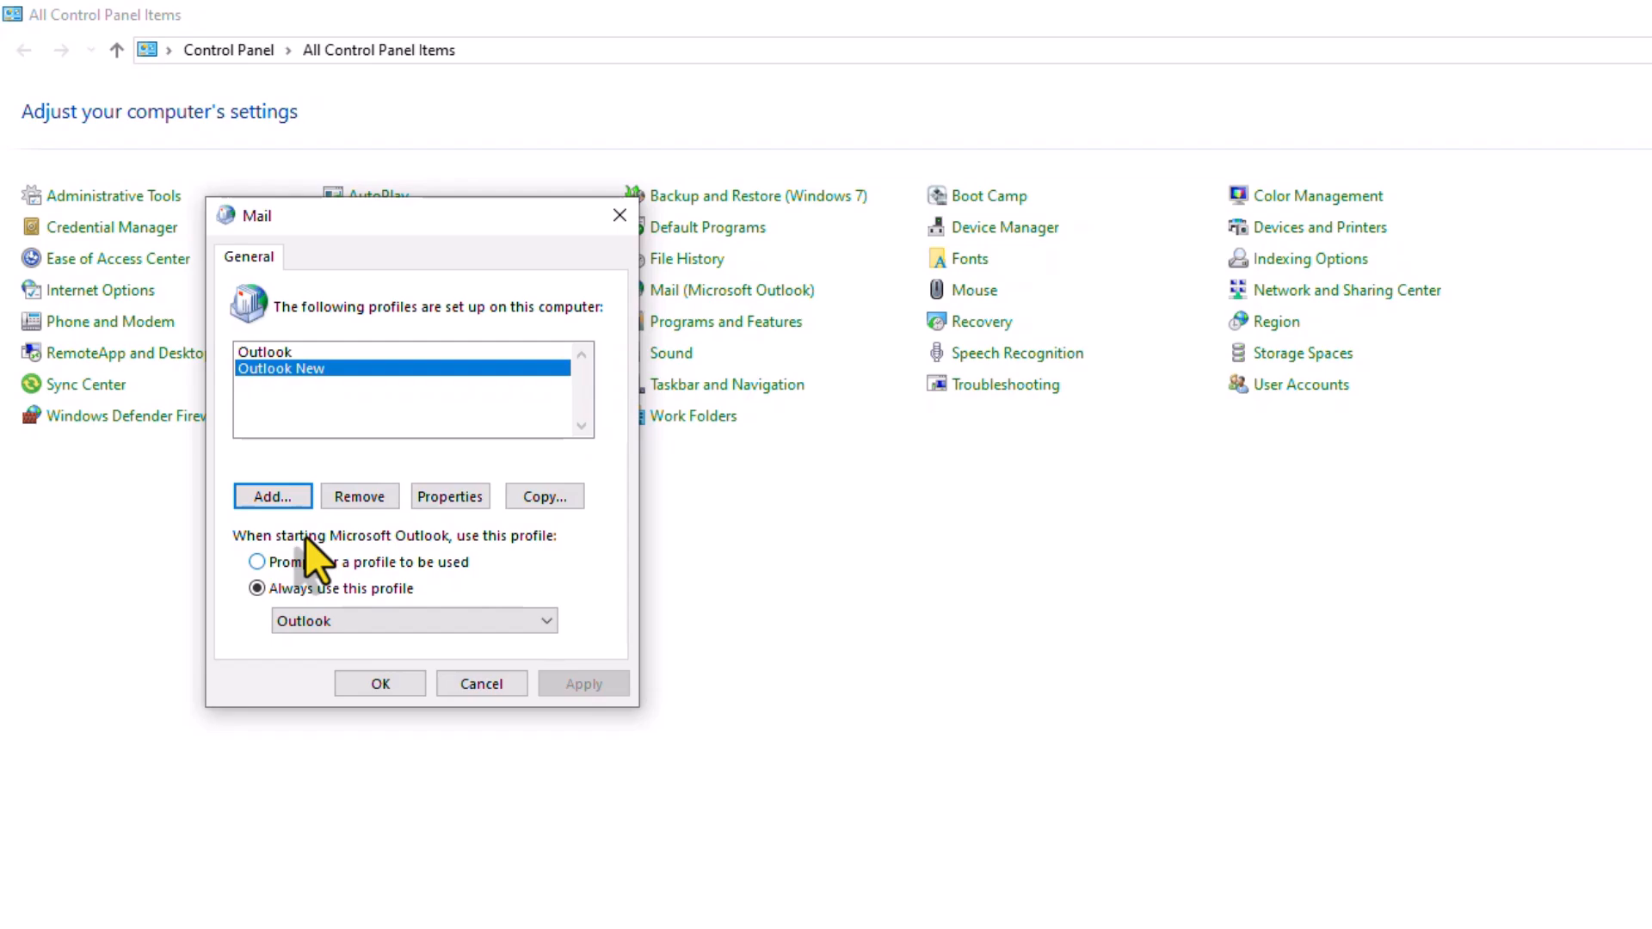
Select 'Prompt for a profile to be used', apply it, and close Mail and Control Panel
left_click(396, 620)
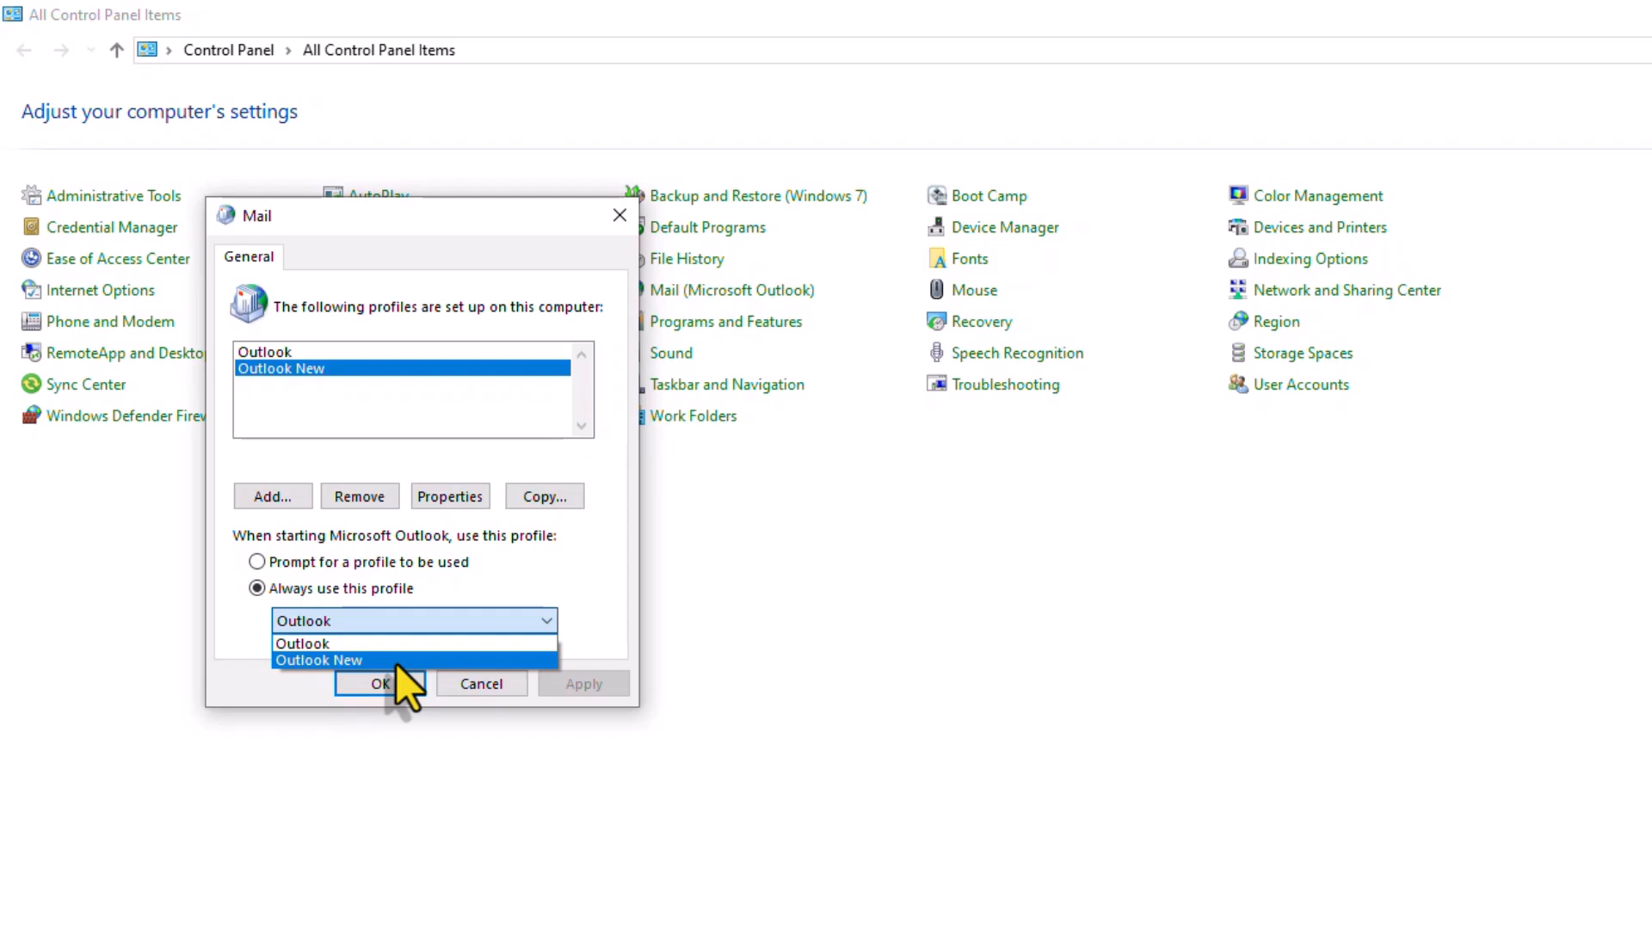
left_click(256, 562)
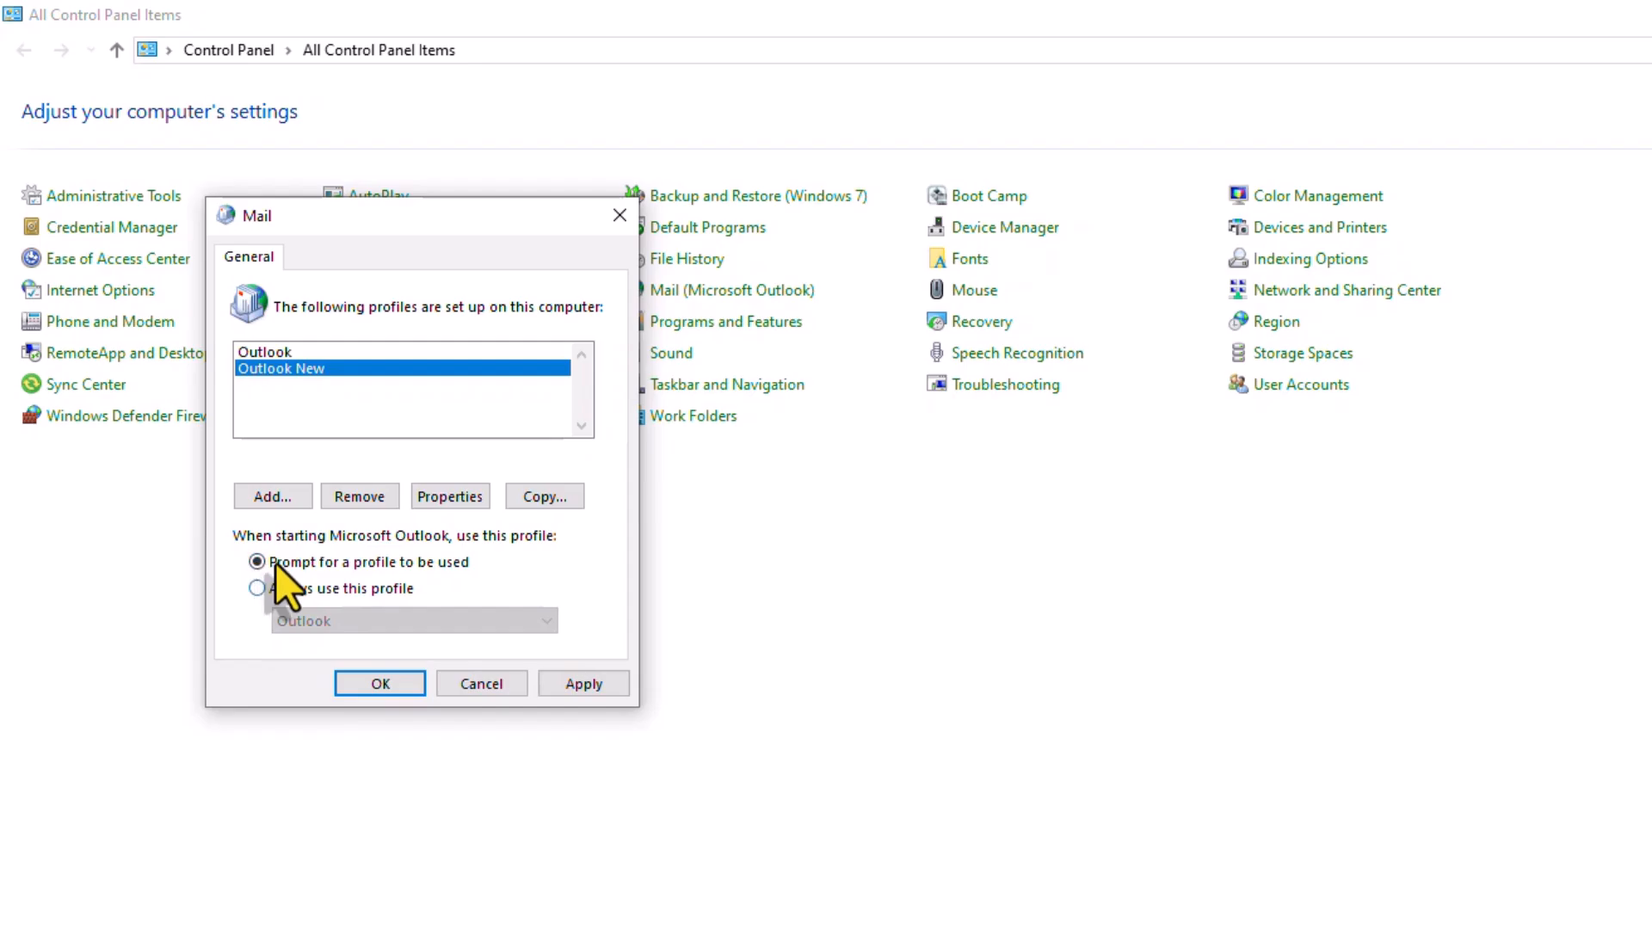
left_click(578, 684)
left_click(372, 680)
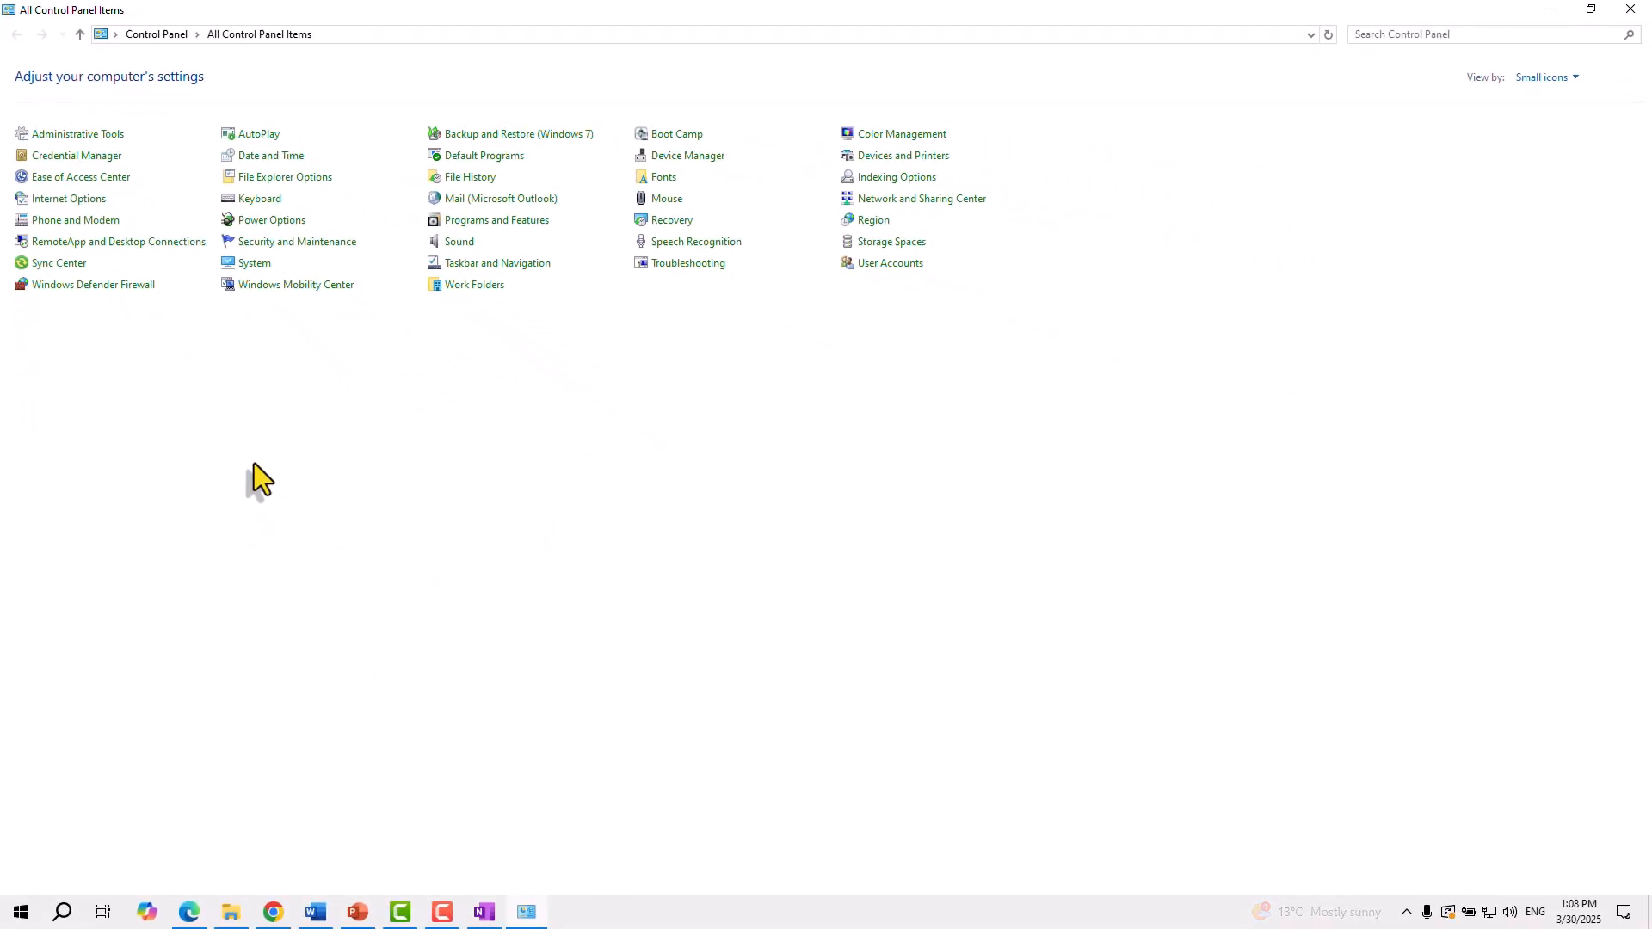
left_click(1631, 10)
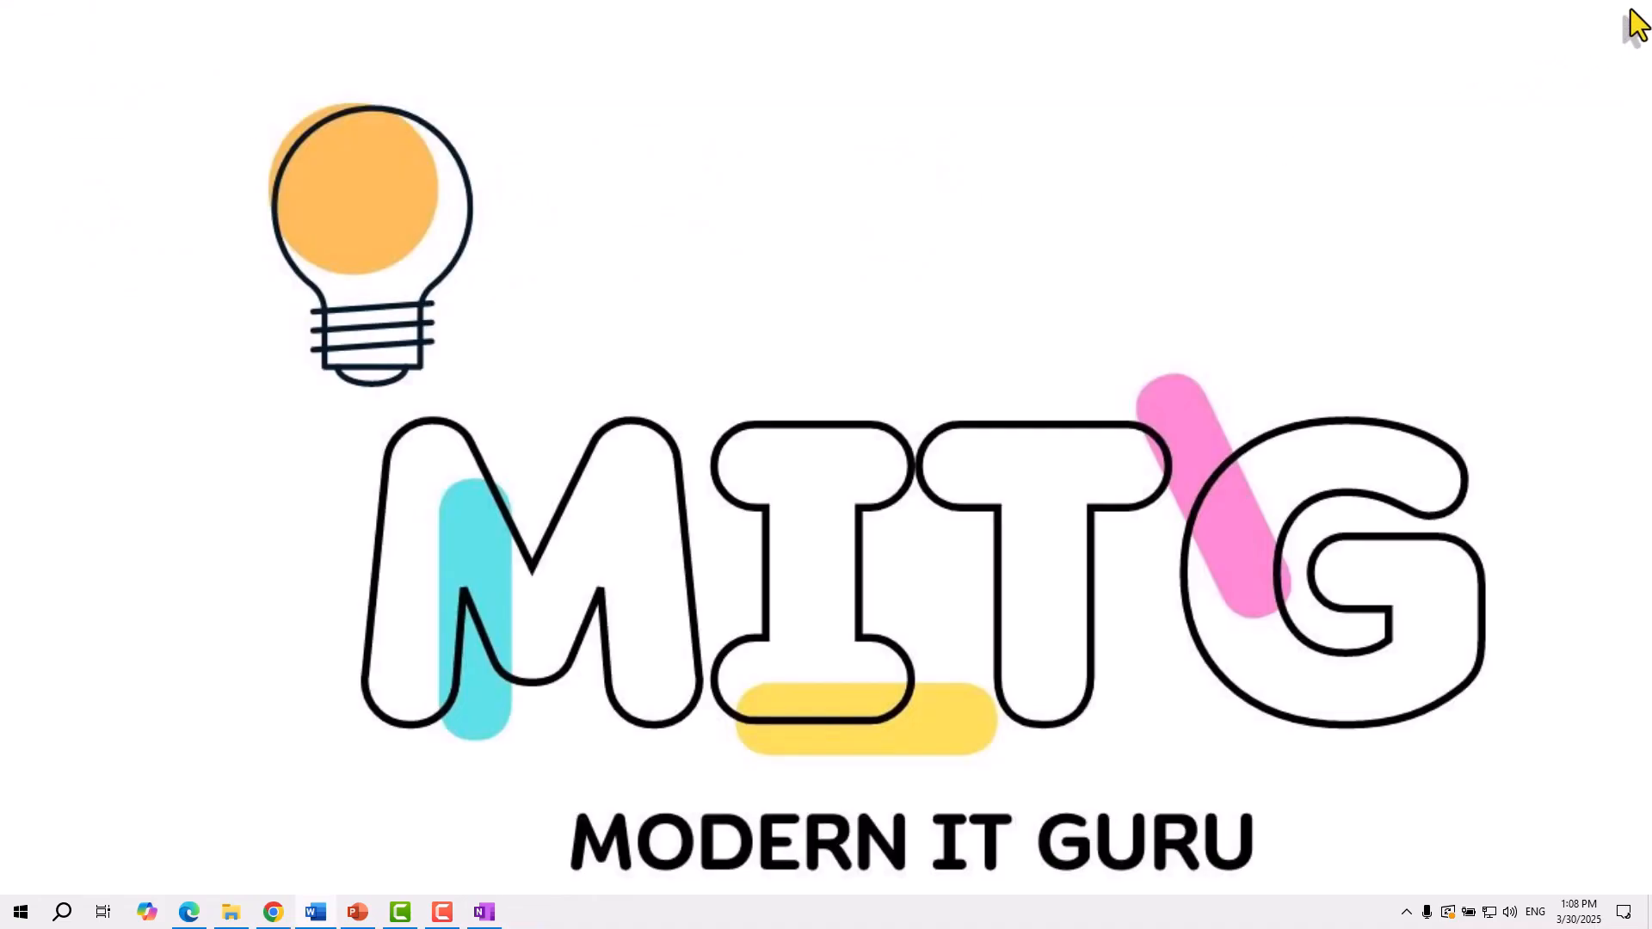
Launch Outlook (classic) and pick the Outlook New profile at the Choose Profile prompt
left_click(18, 922)
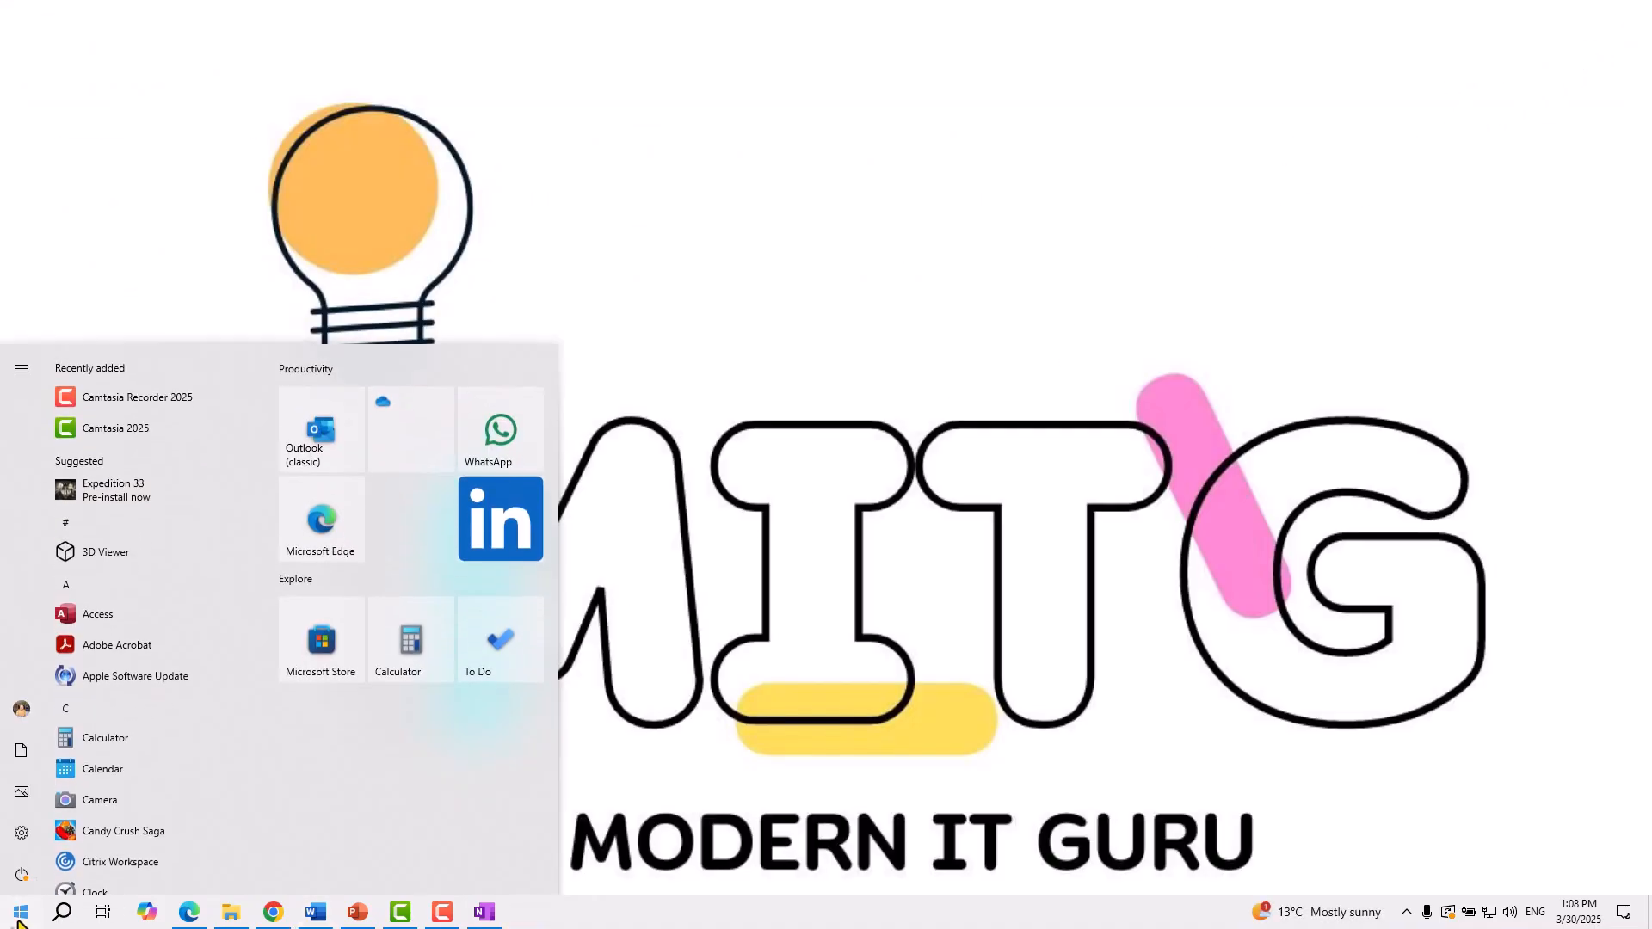
left_click(331, 416)
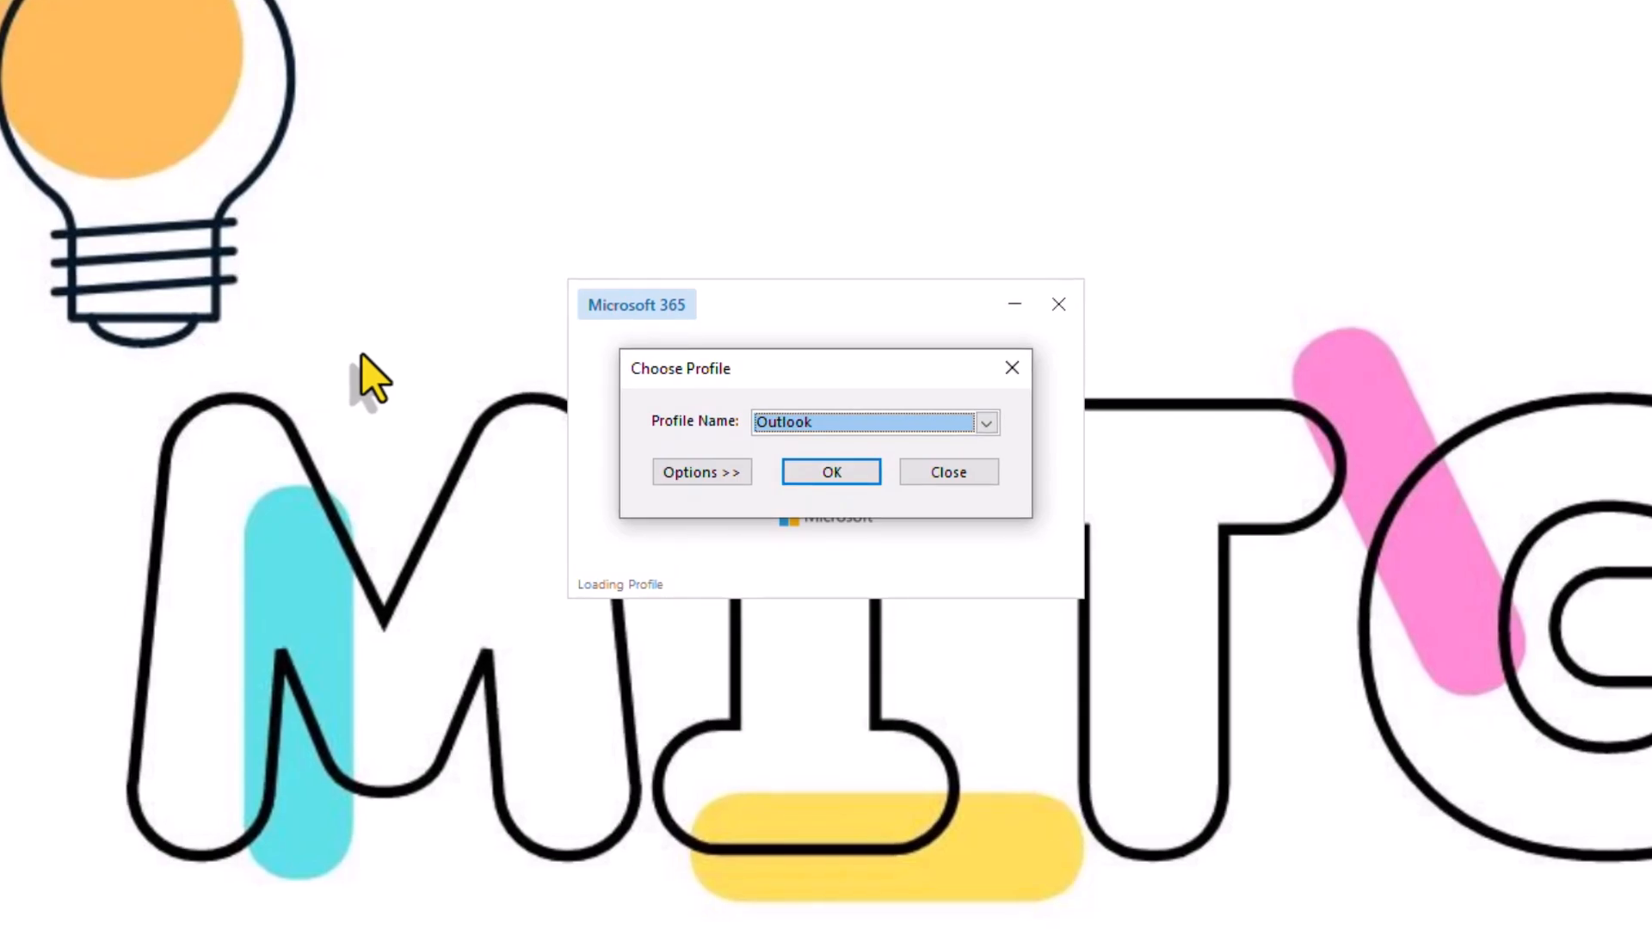
left_click(986, 422)
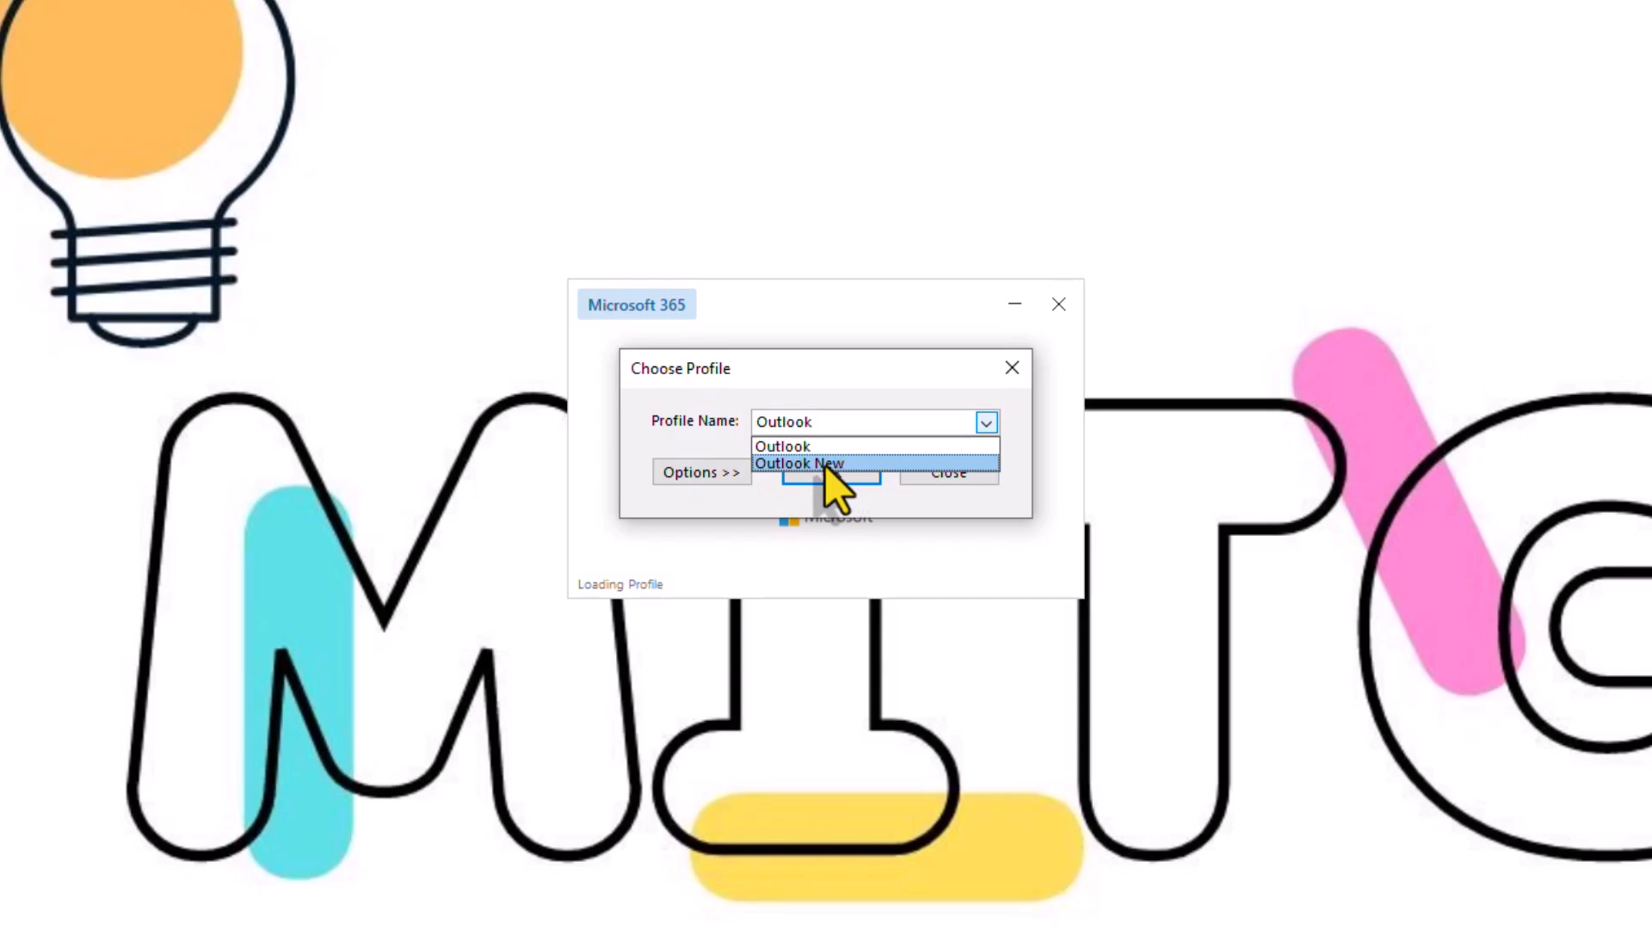
left_click(797, 465)
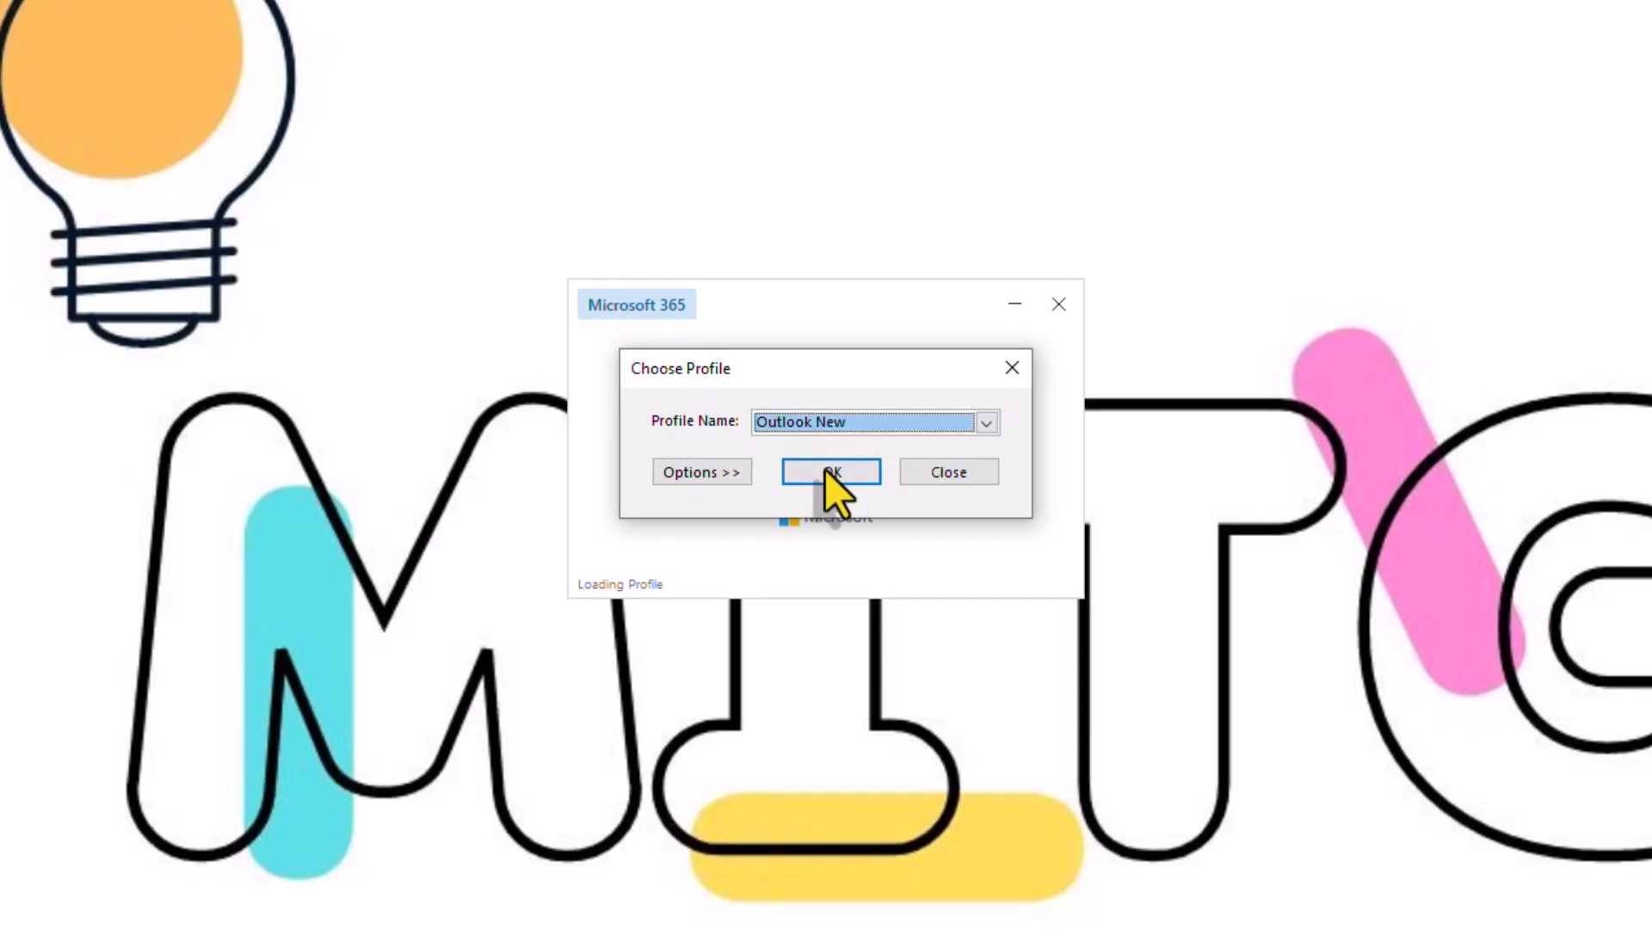
left_click(848, 473)
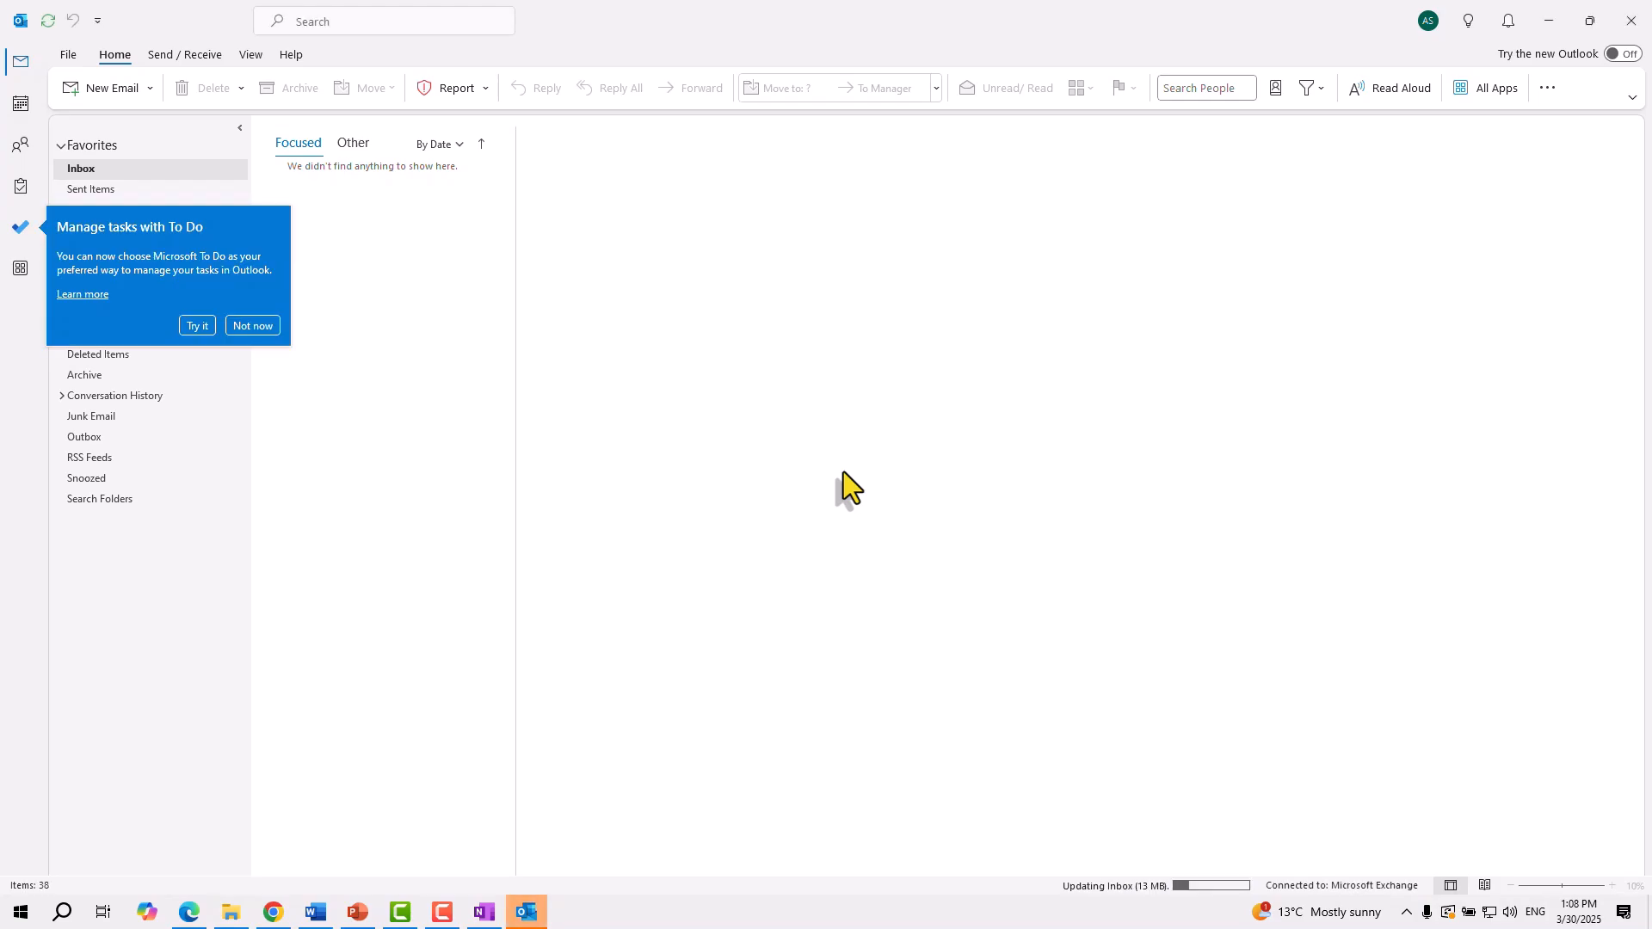
Dismiss the To Do tip and relaunch Outlook (classic) from the Start menu
left_click(266, 327)
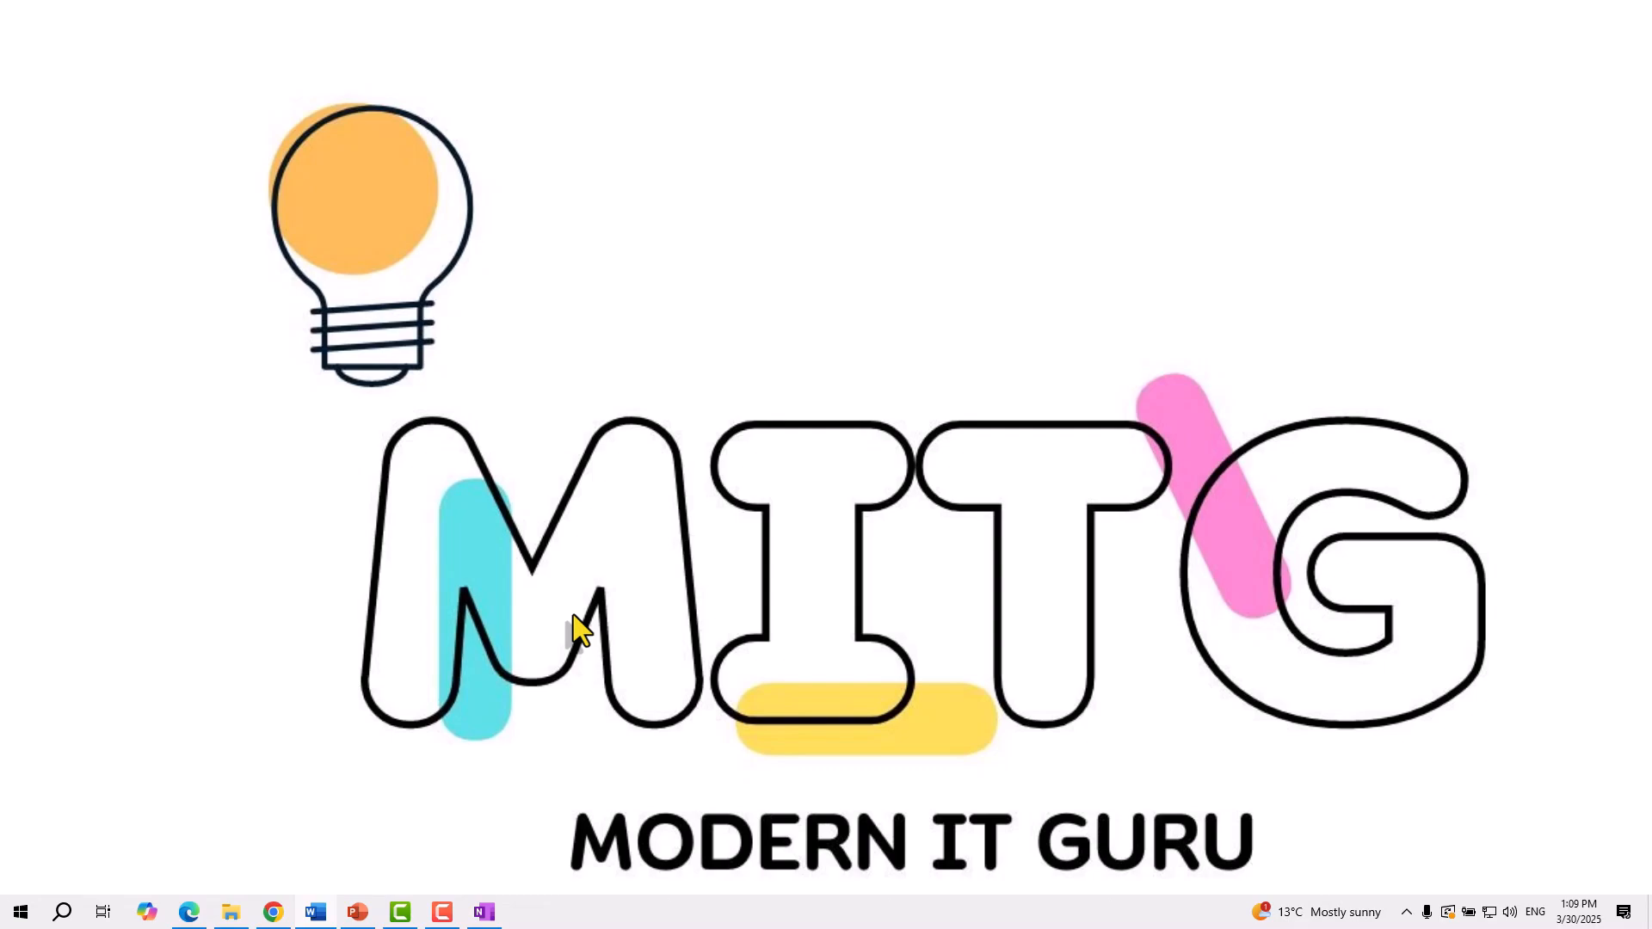
left_click(15, 916)
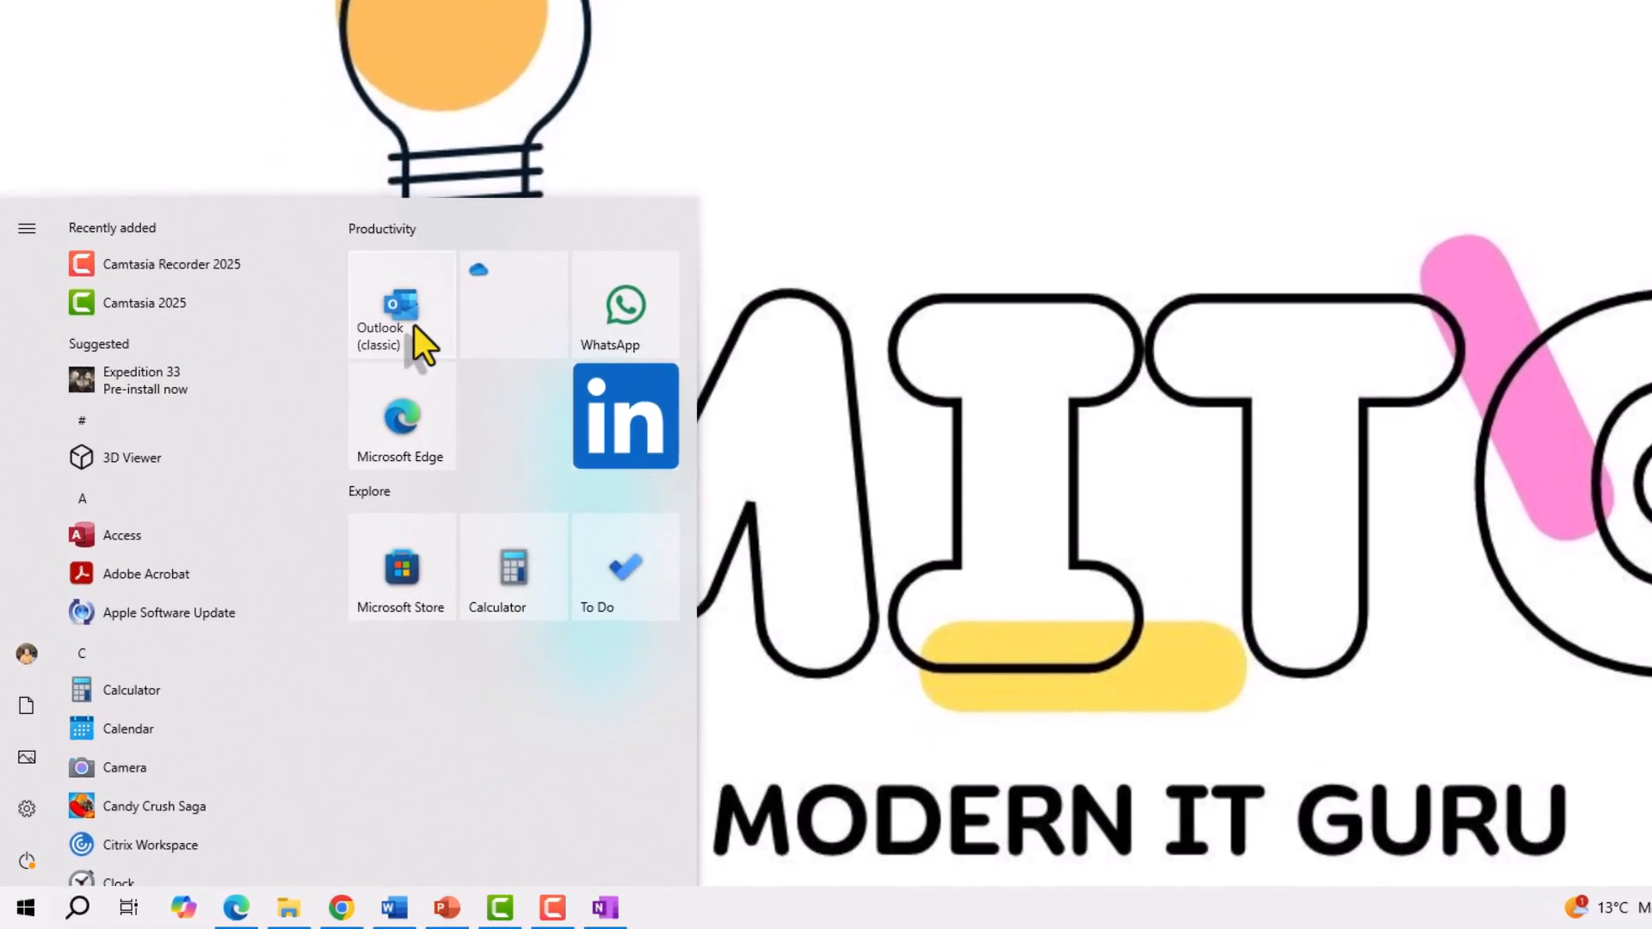
left_click(414, 325)
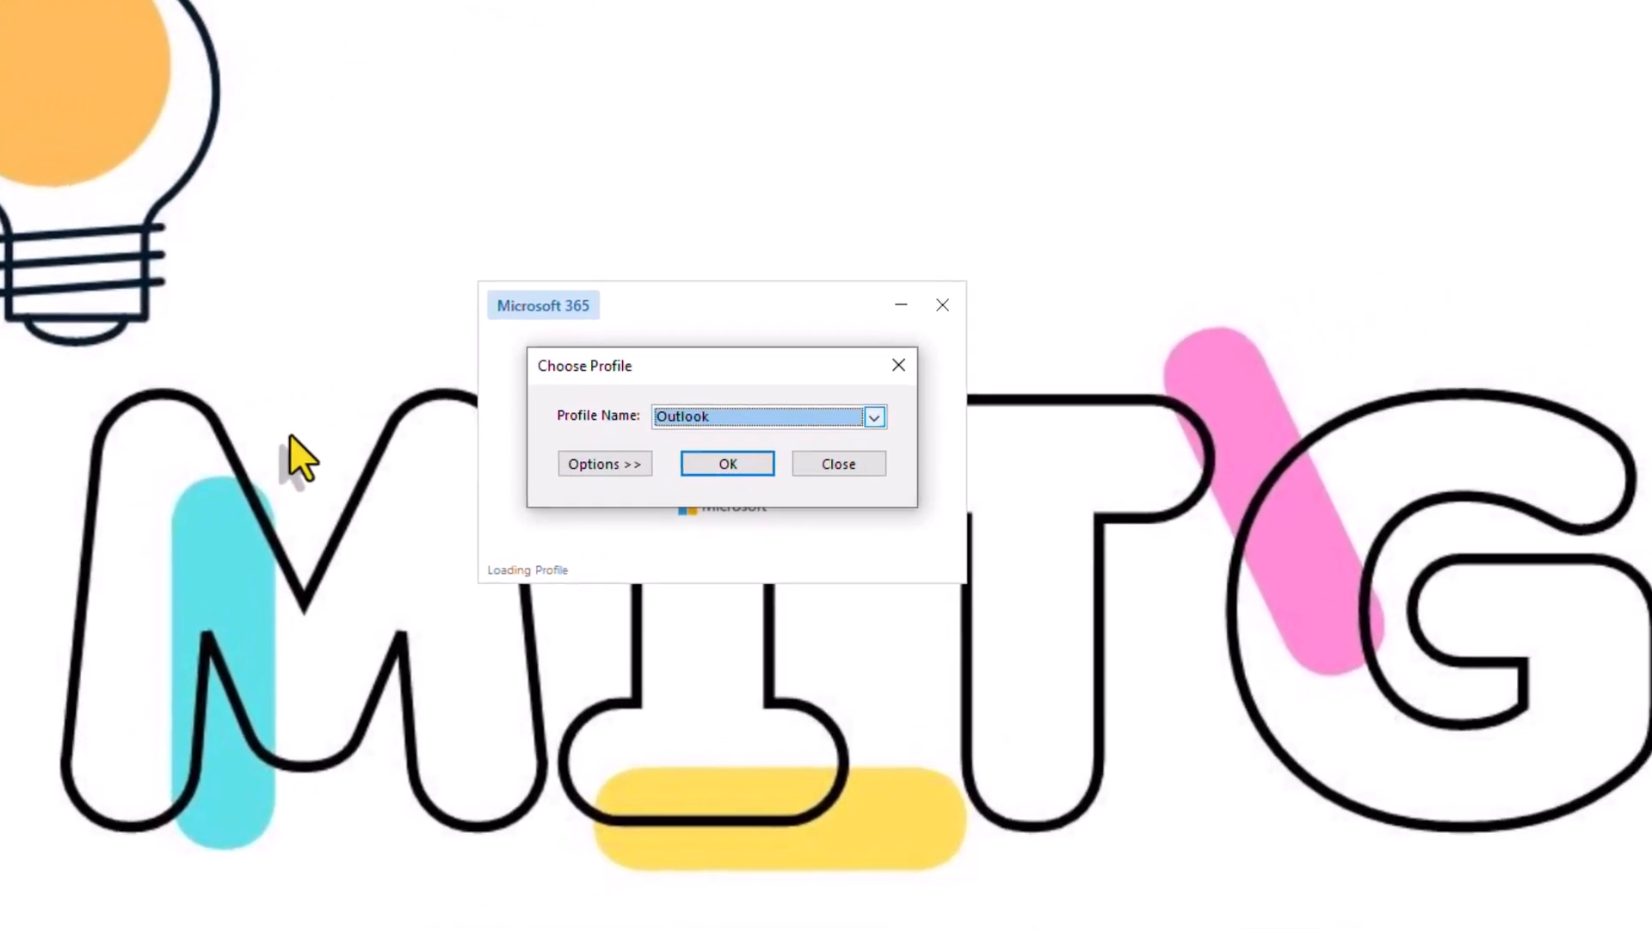
Choose Outlook New from the Profile Name dropdown and start Outlook
left_click(875, 416)
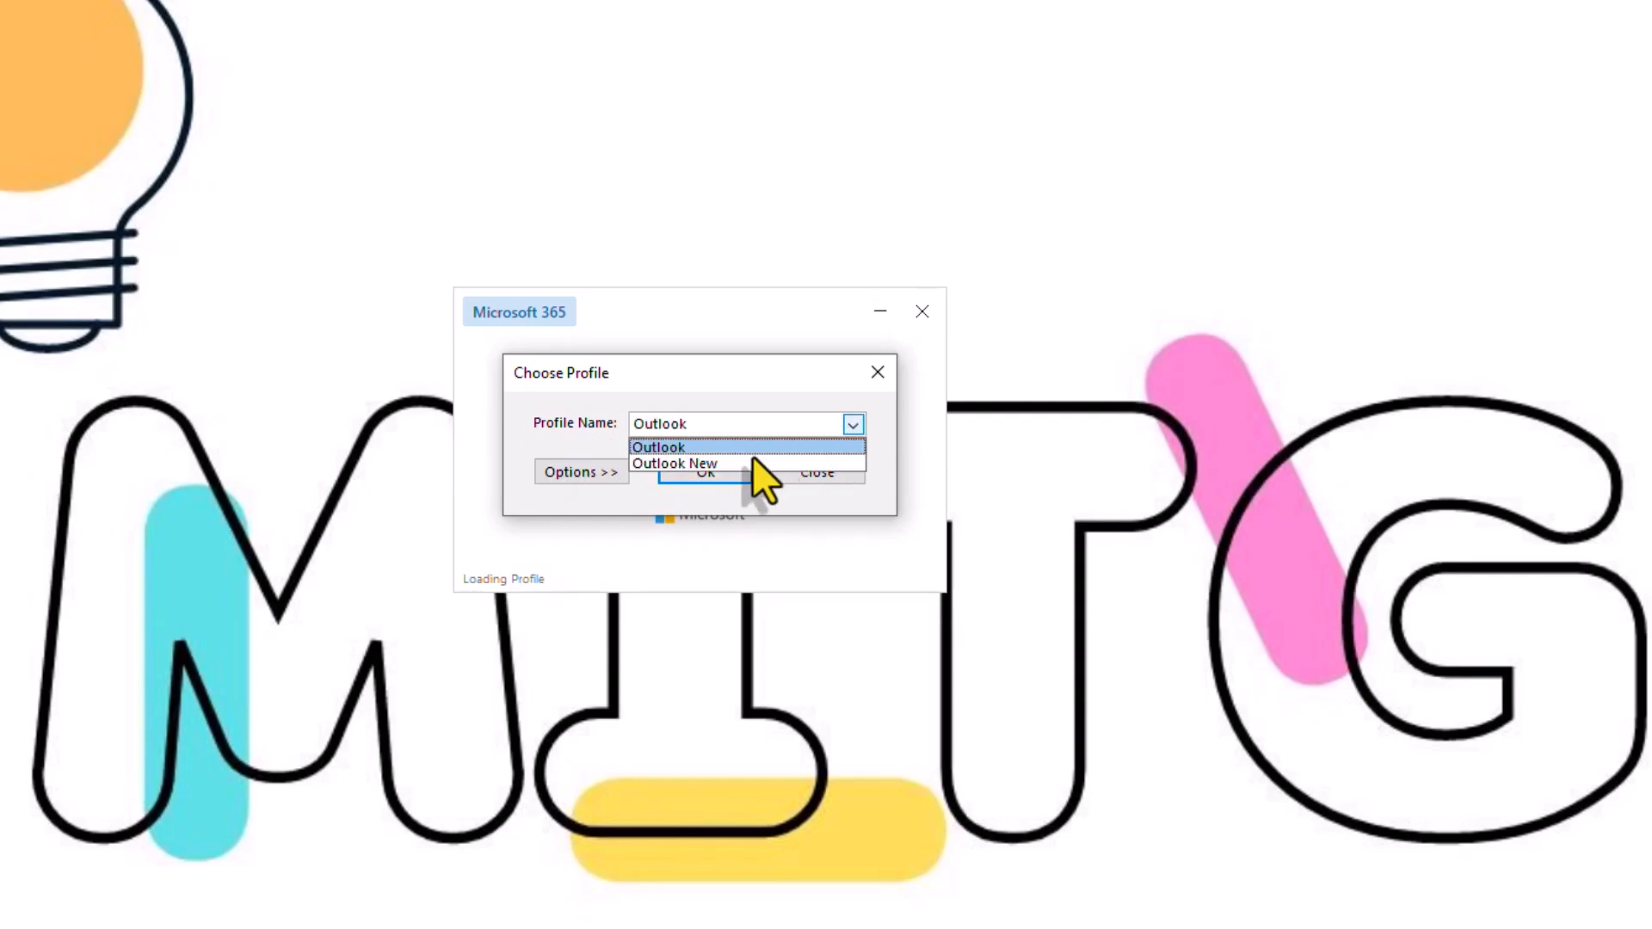
left_click(754, 463)
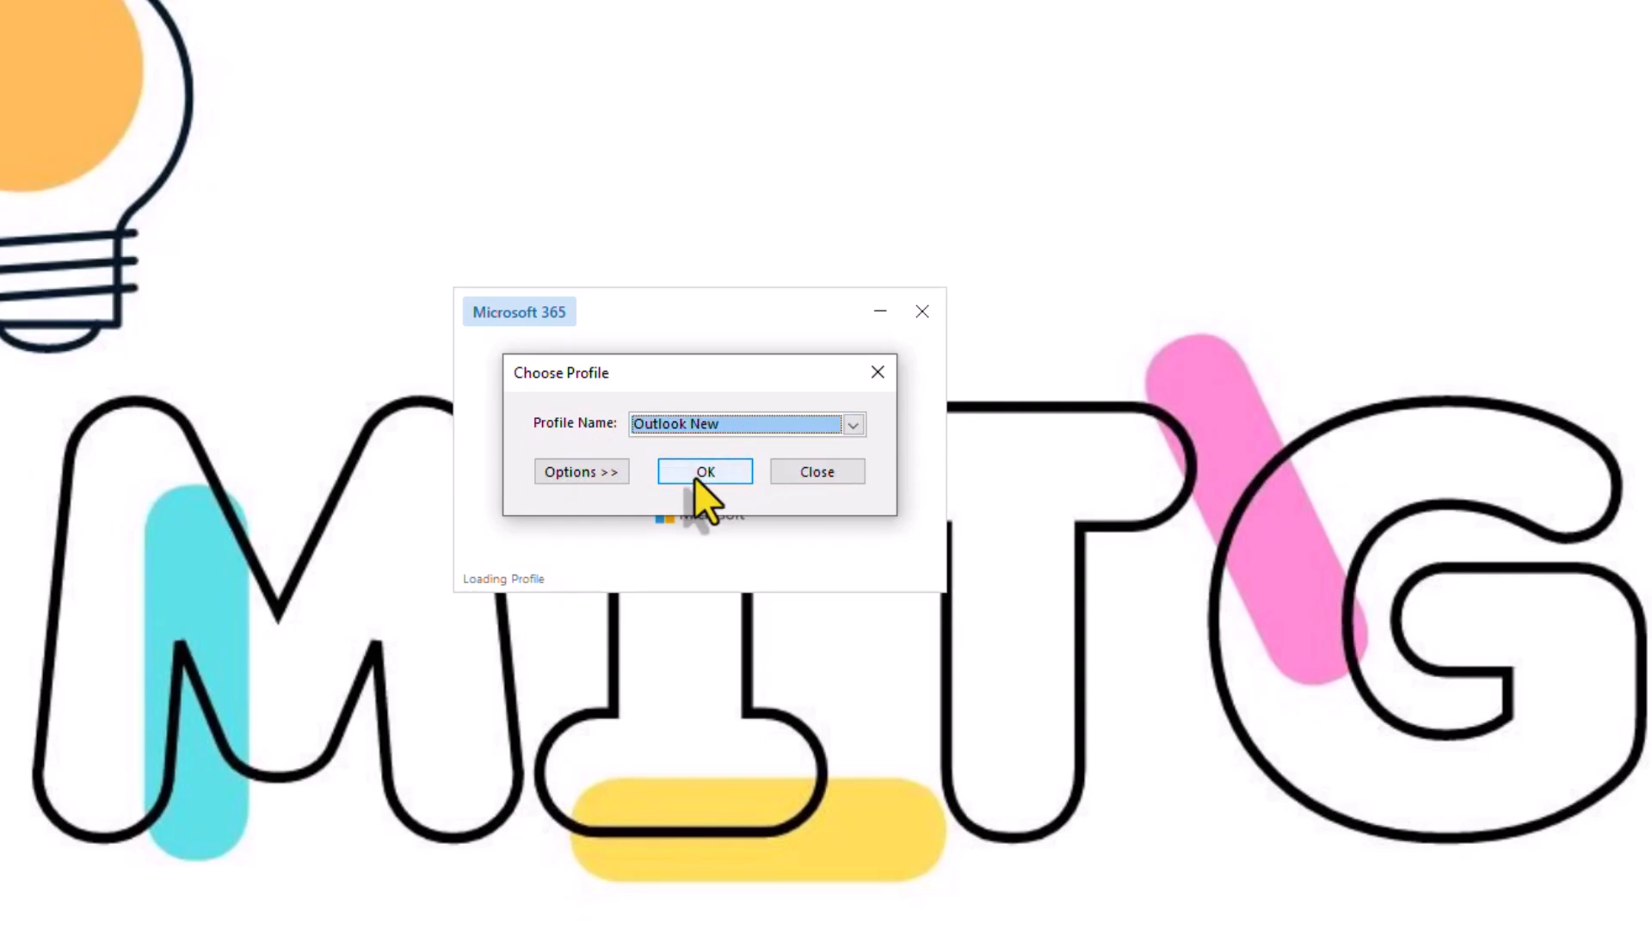
left_click(699, 475)
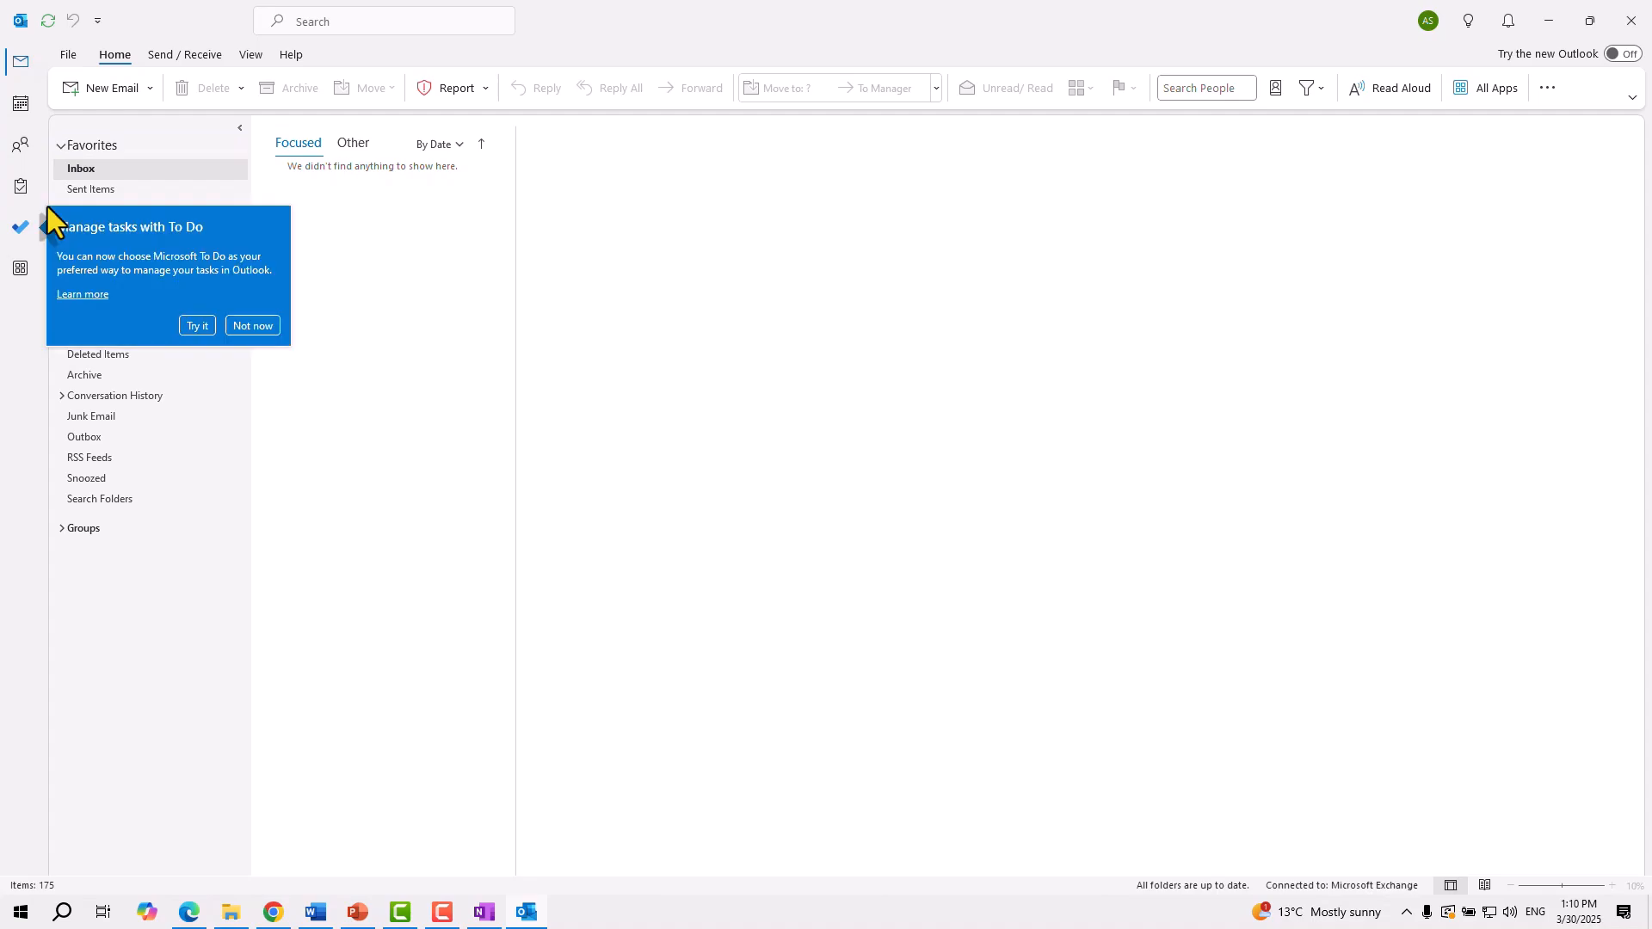
Dismiss the To Do tip and choose Change Profile under File > Account Settings
left_click(264, 326)
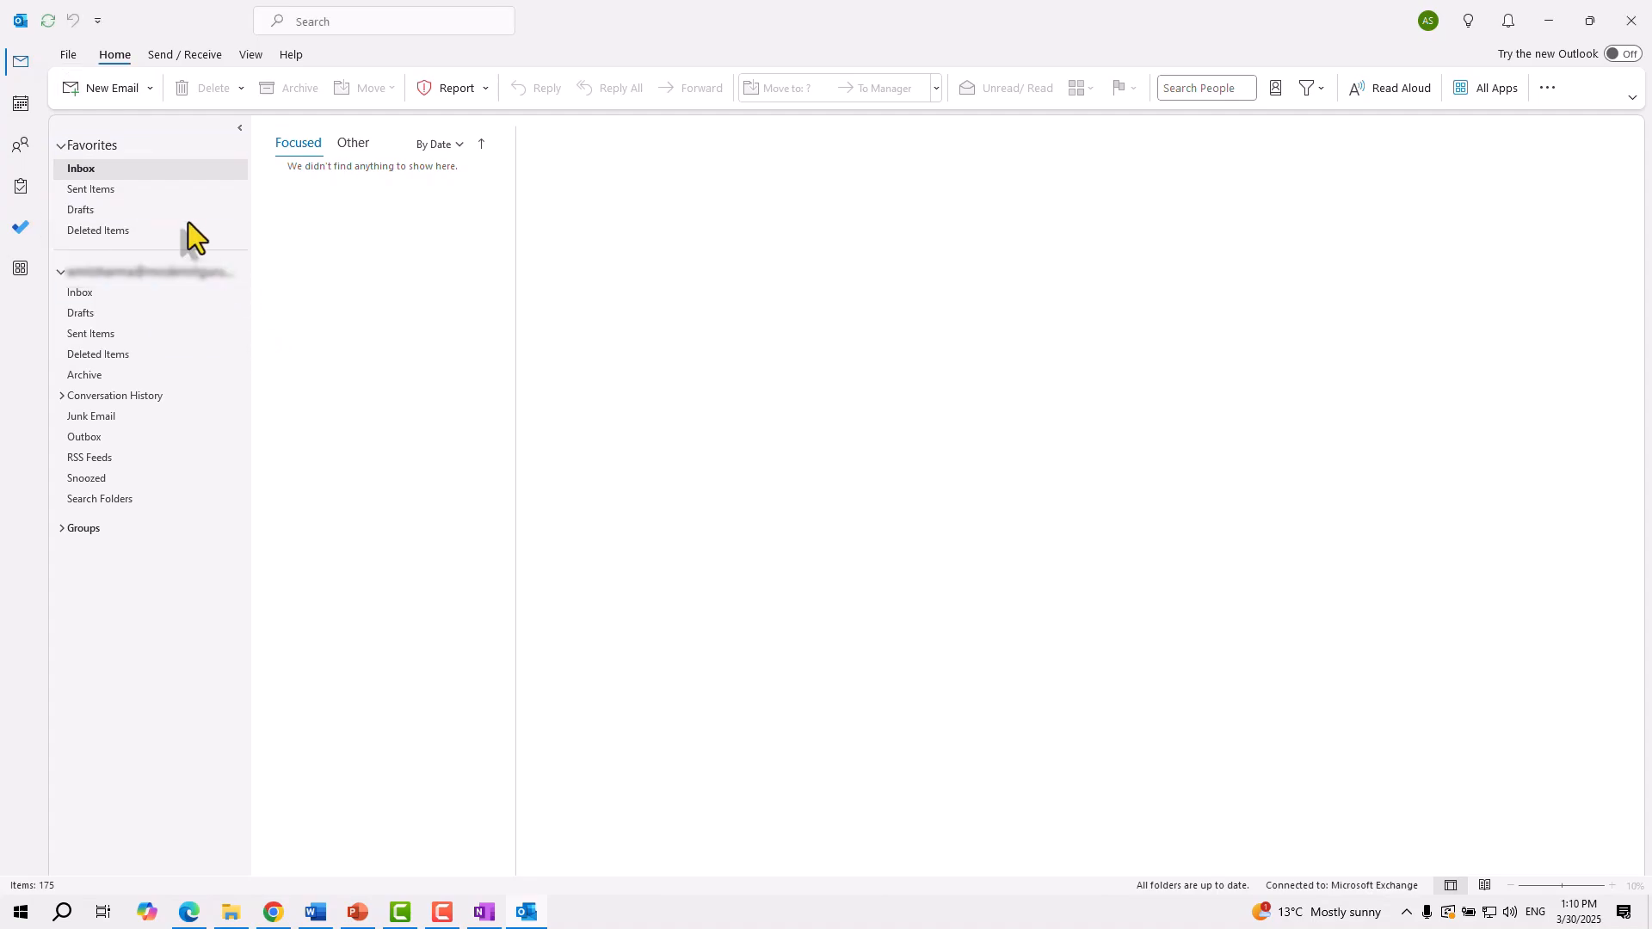
left_click(65, 55)
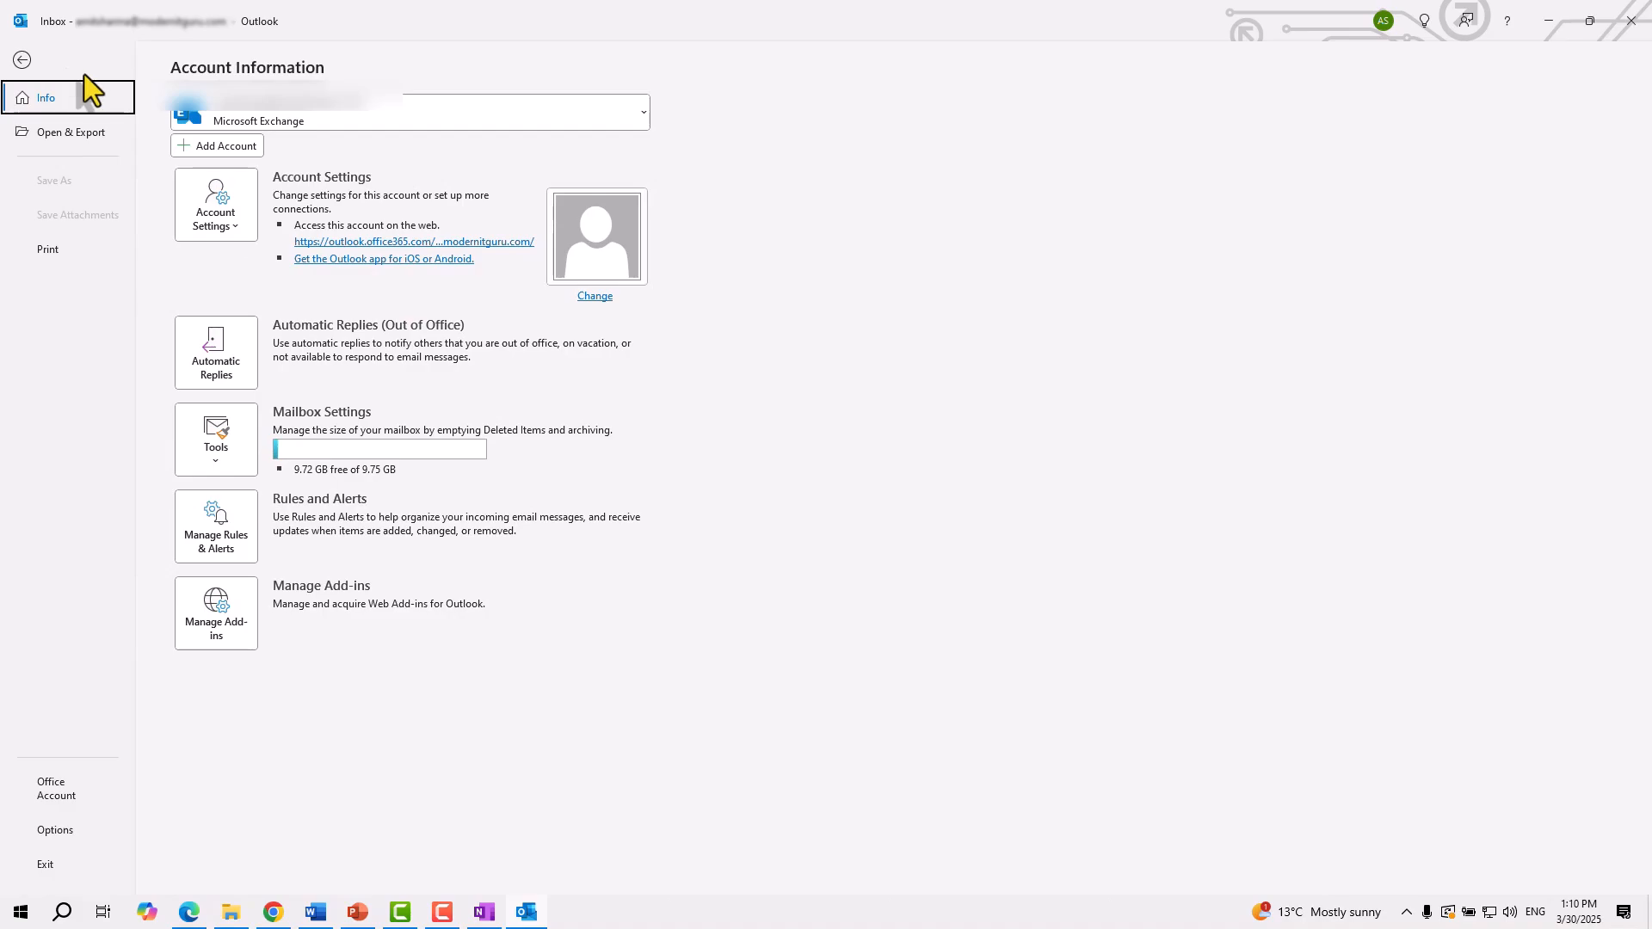
left_click(244, 226)
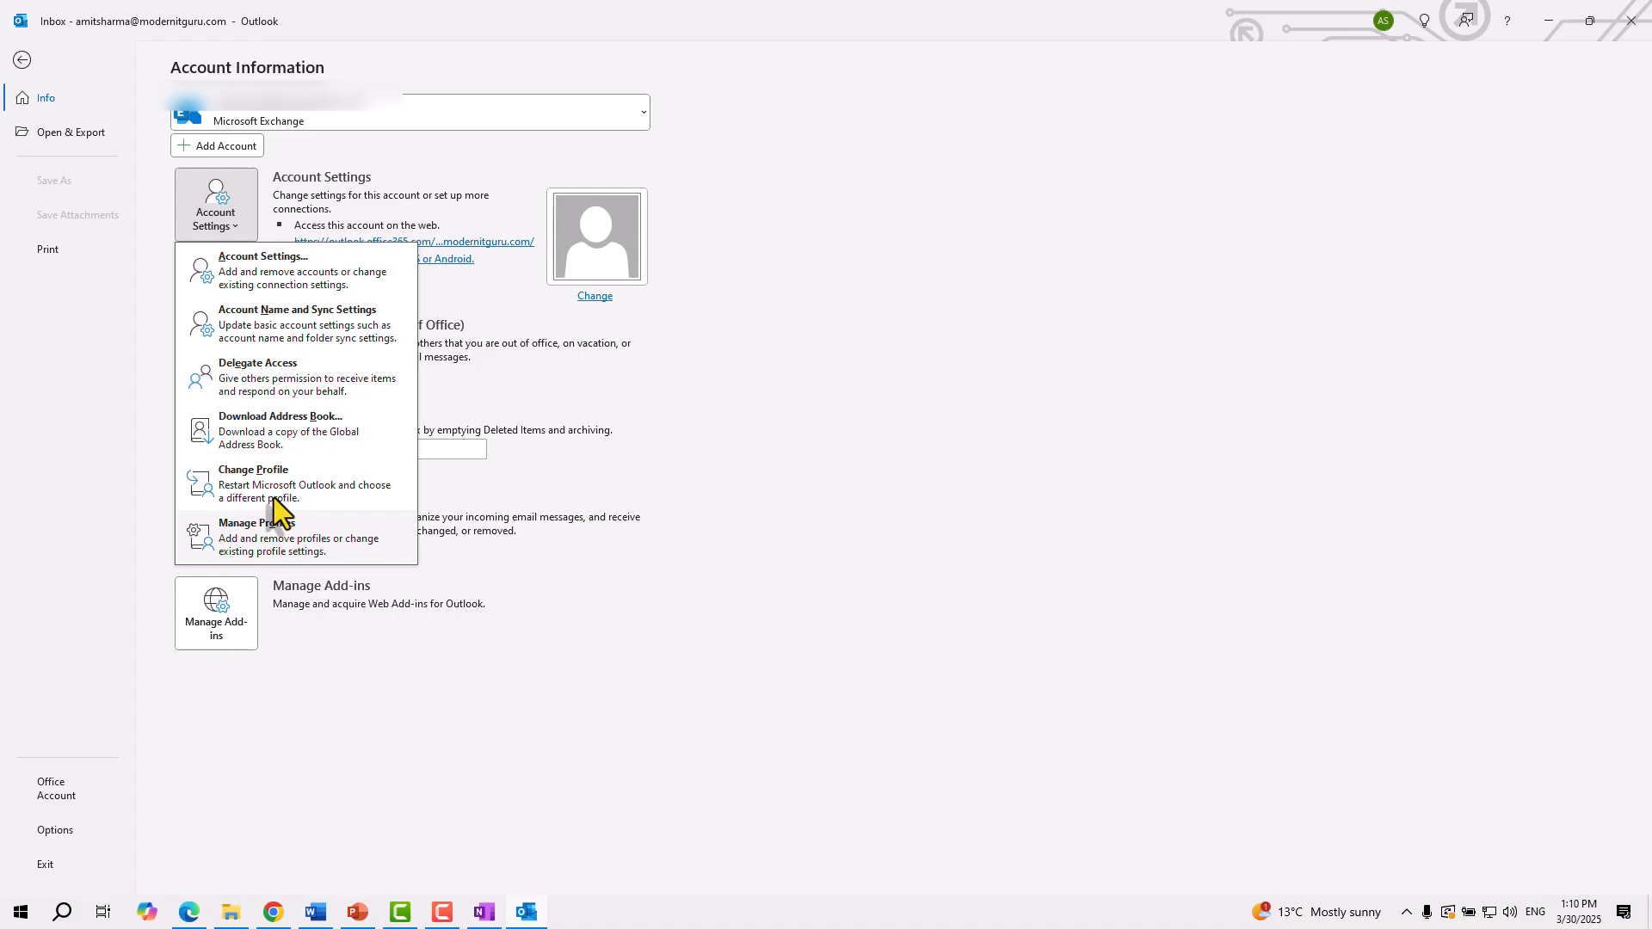
left_click(318, 489)
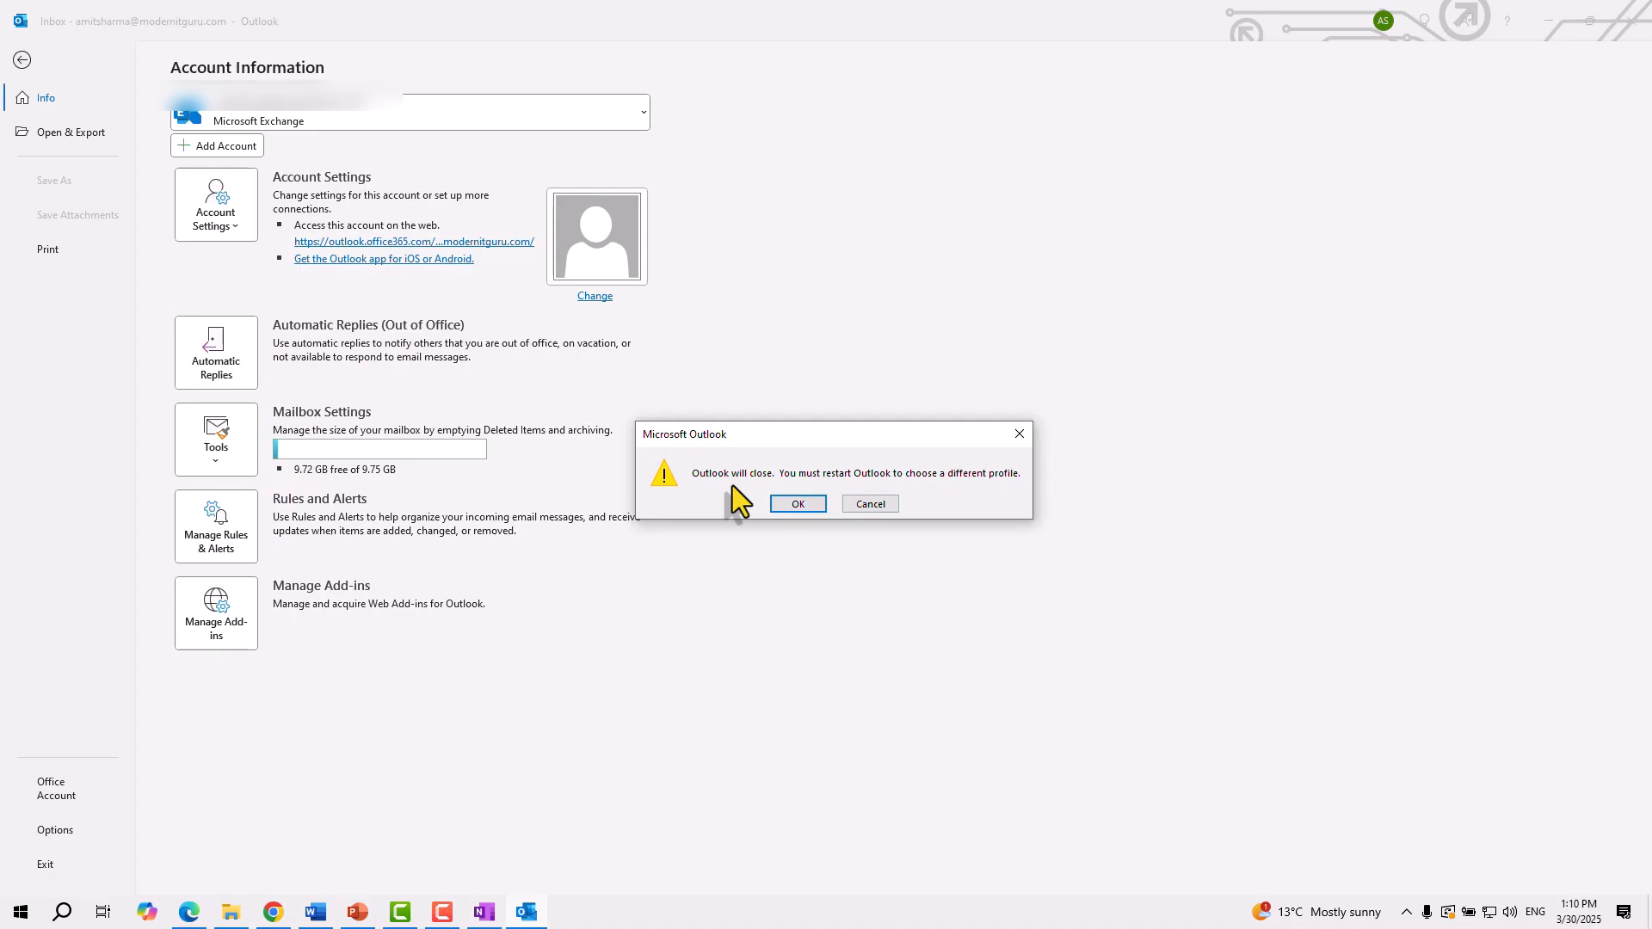
Confirm closing Outlook and relaunch Outlook (classic), leaving the Outlook profile selected
left_click(806, 509)
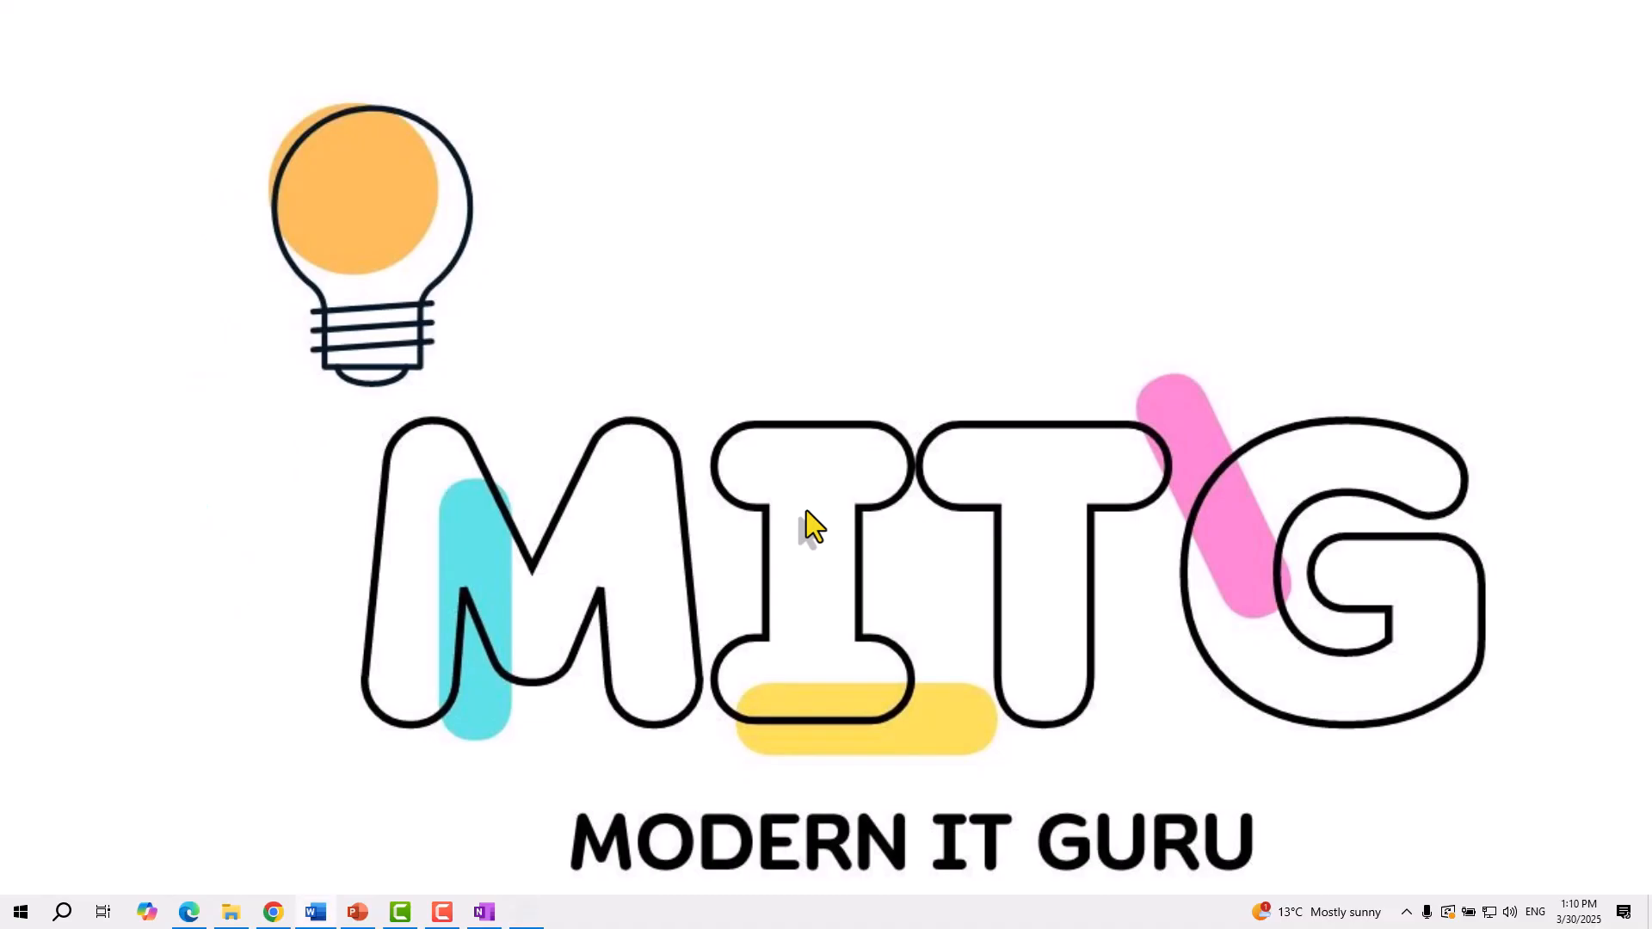
left_click(21, 911)
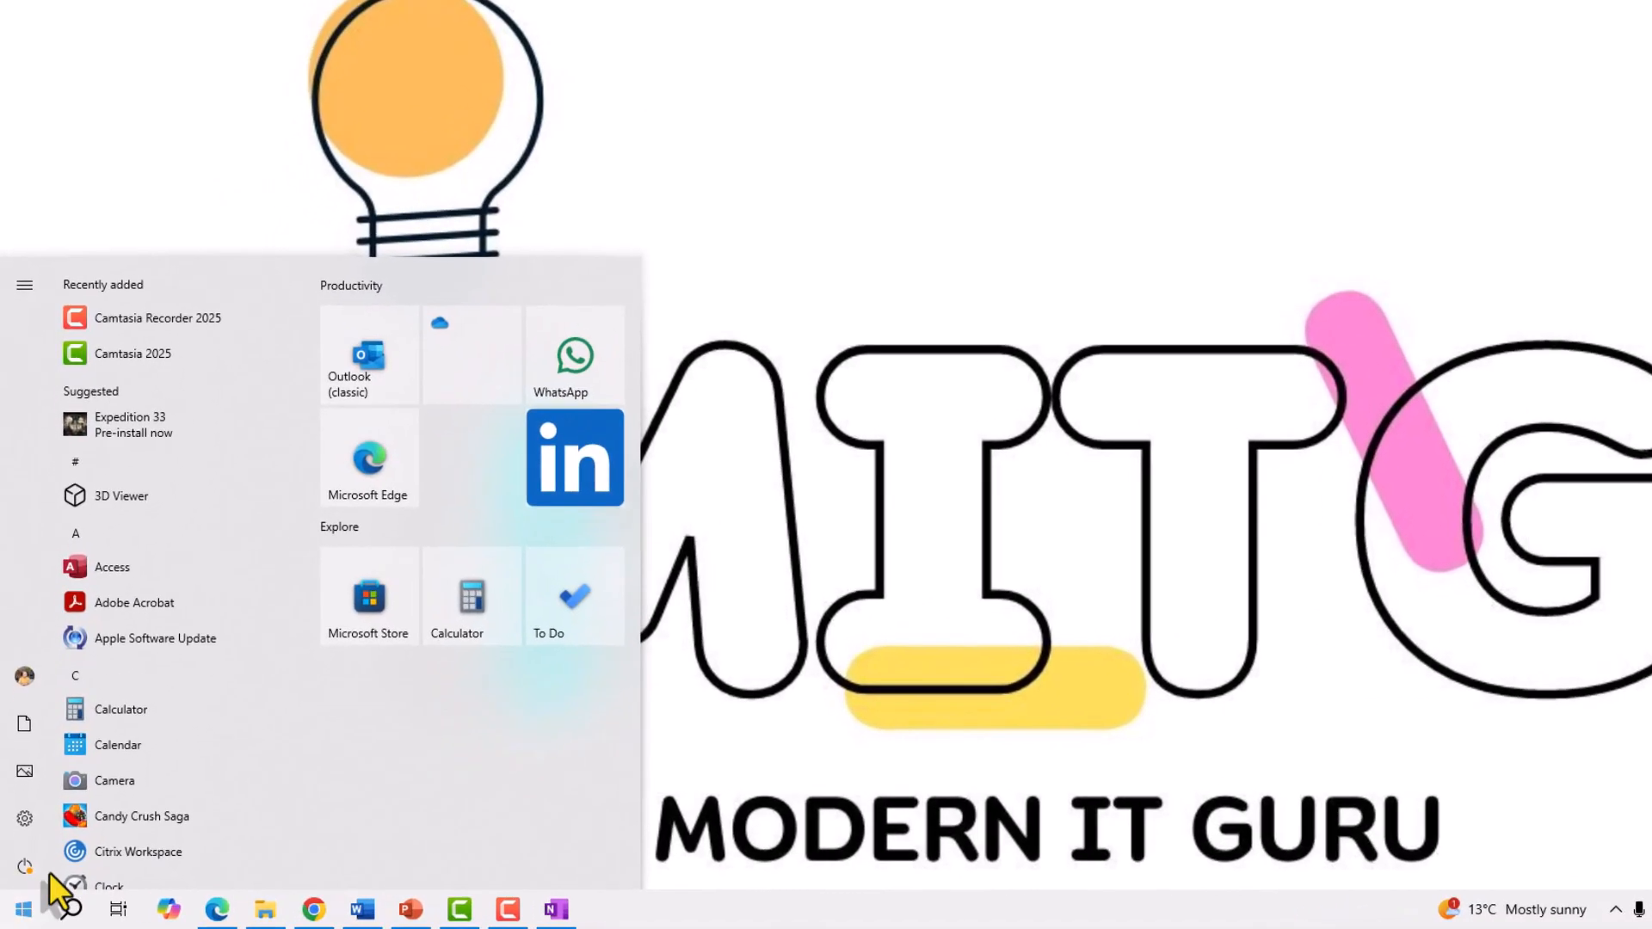
left_click(410, 298)
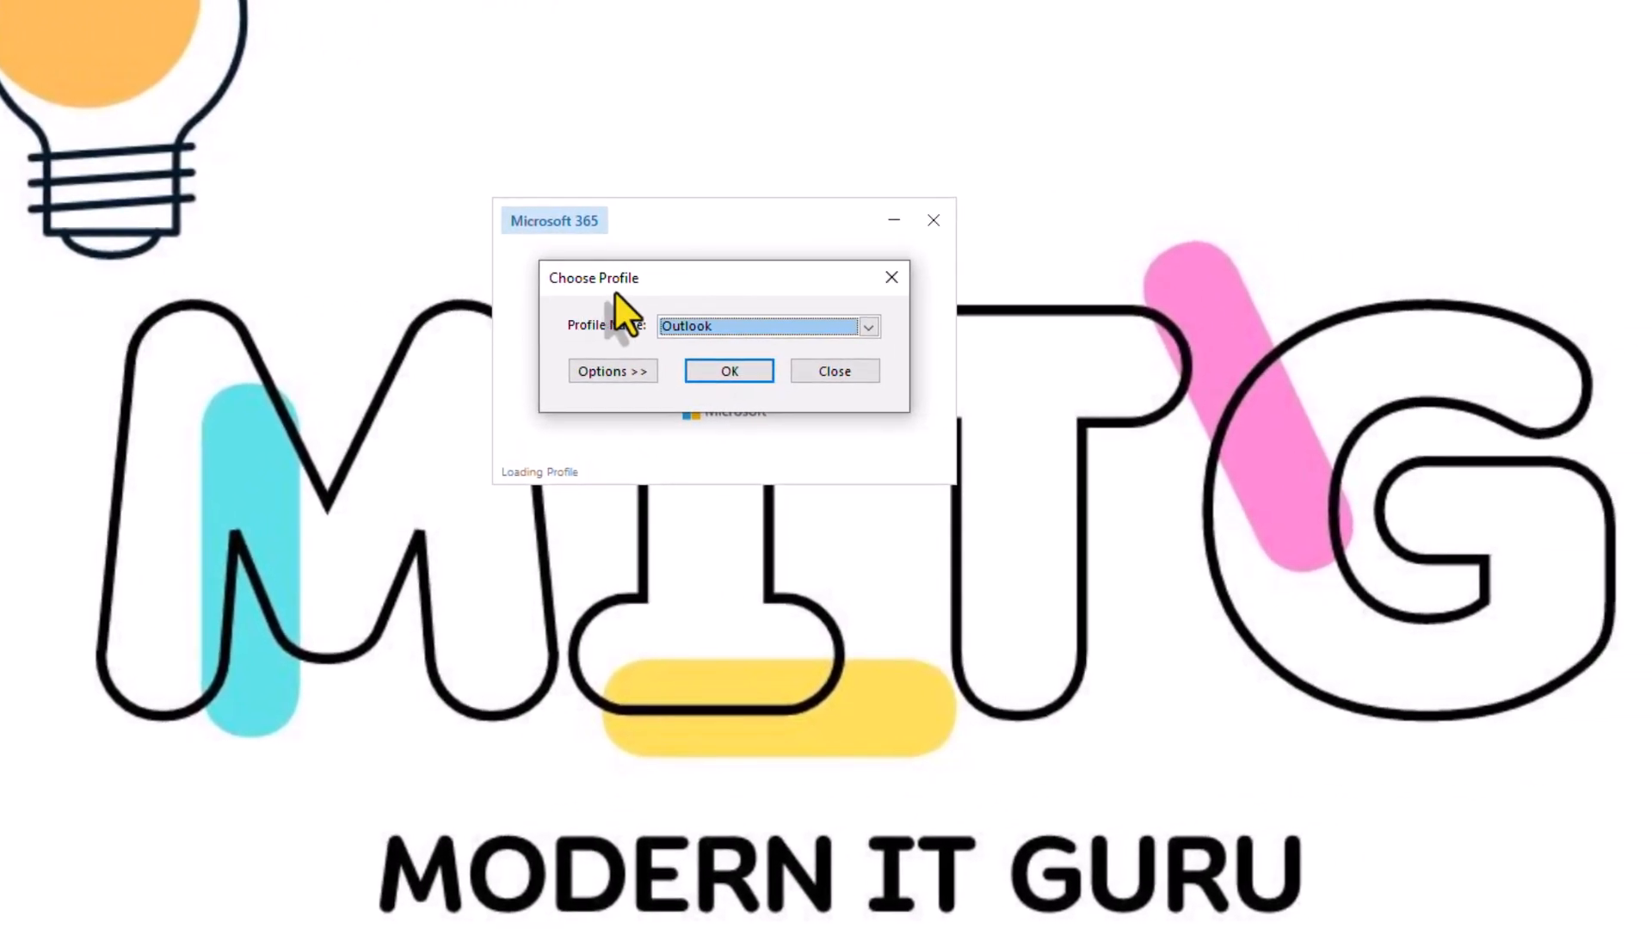
left_click(868, 327)
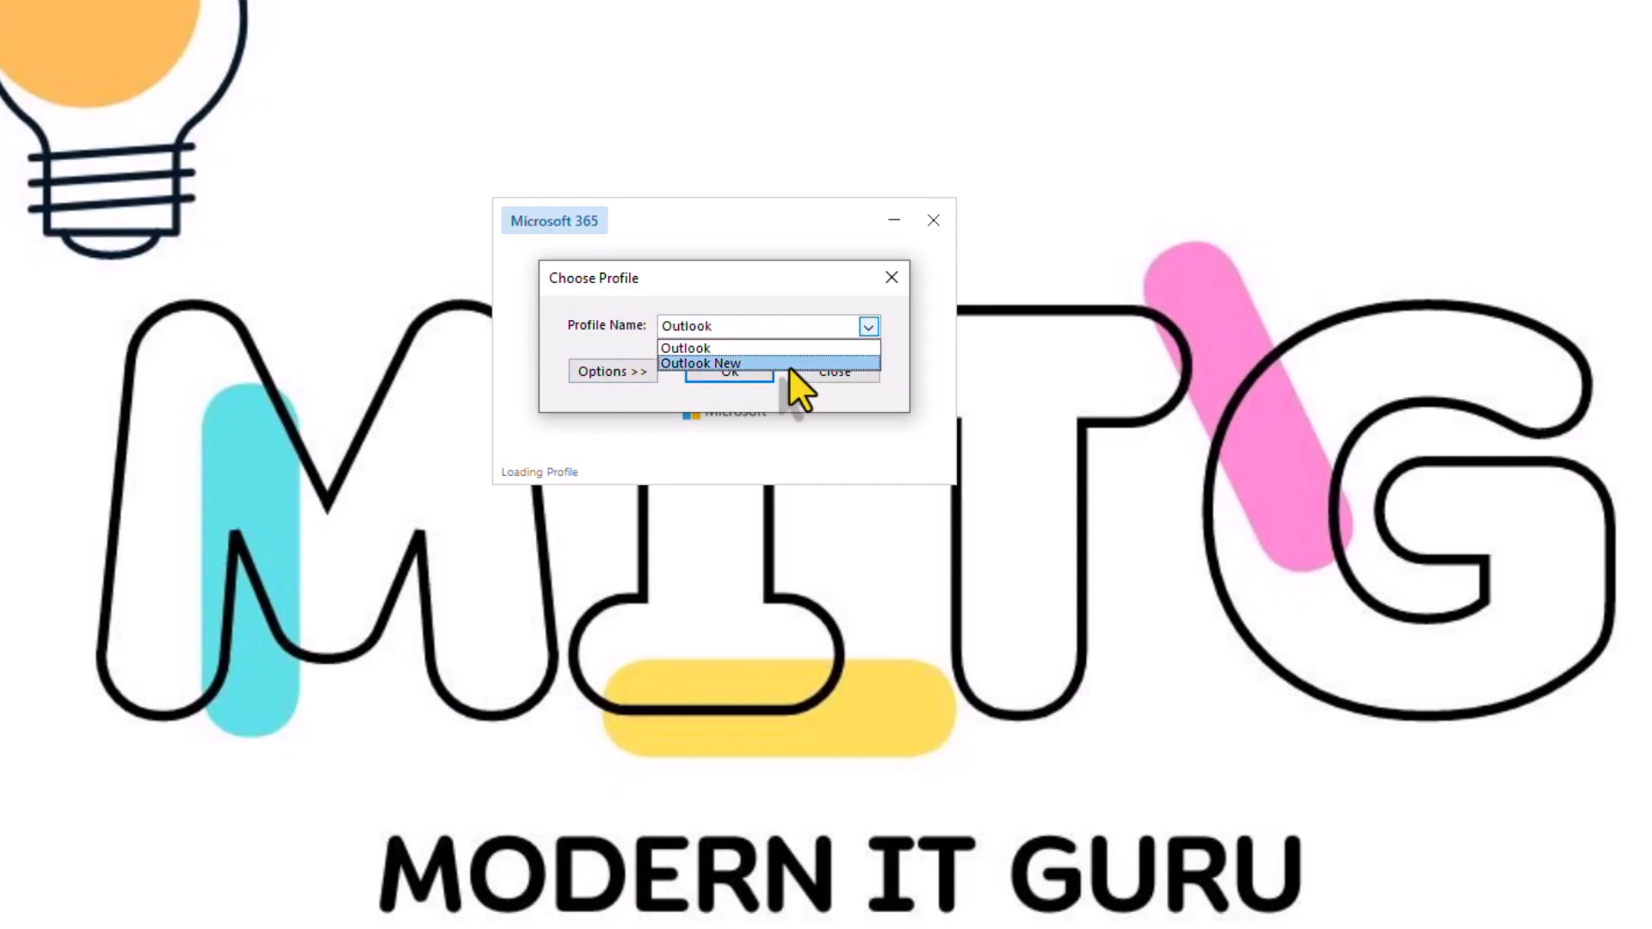
left_click(747, 328)
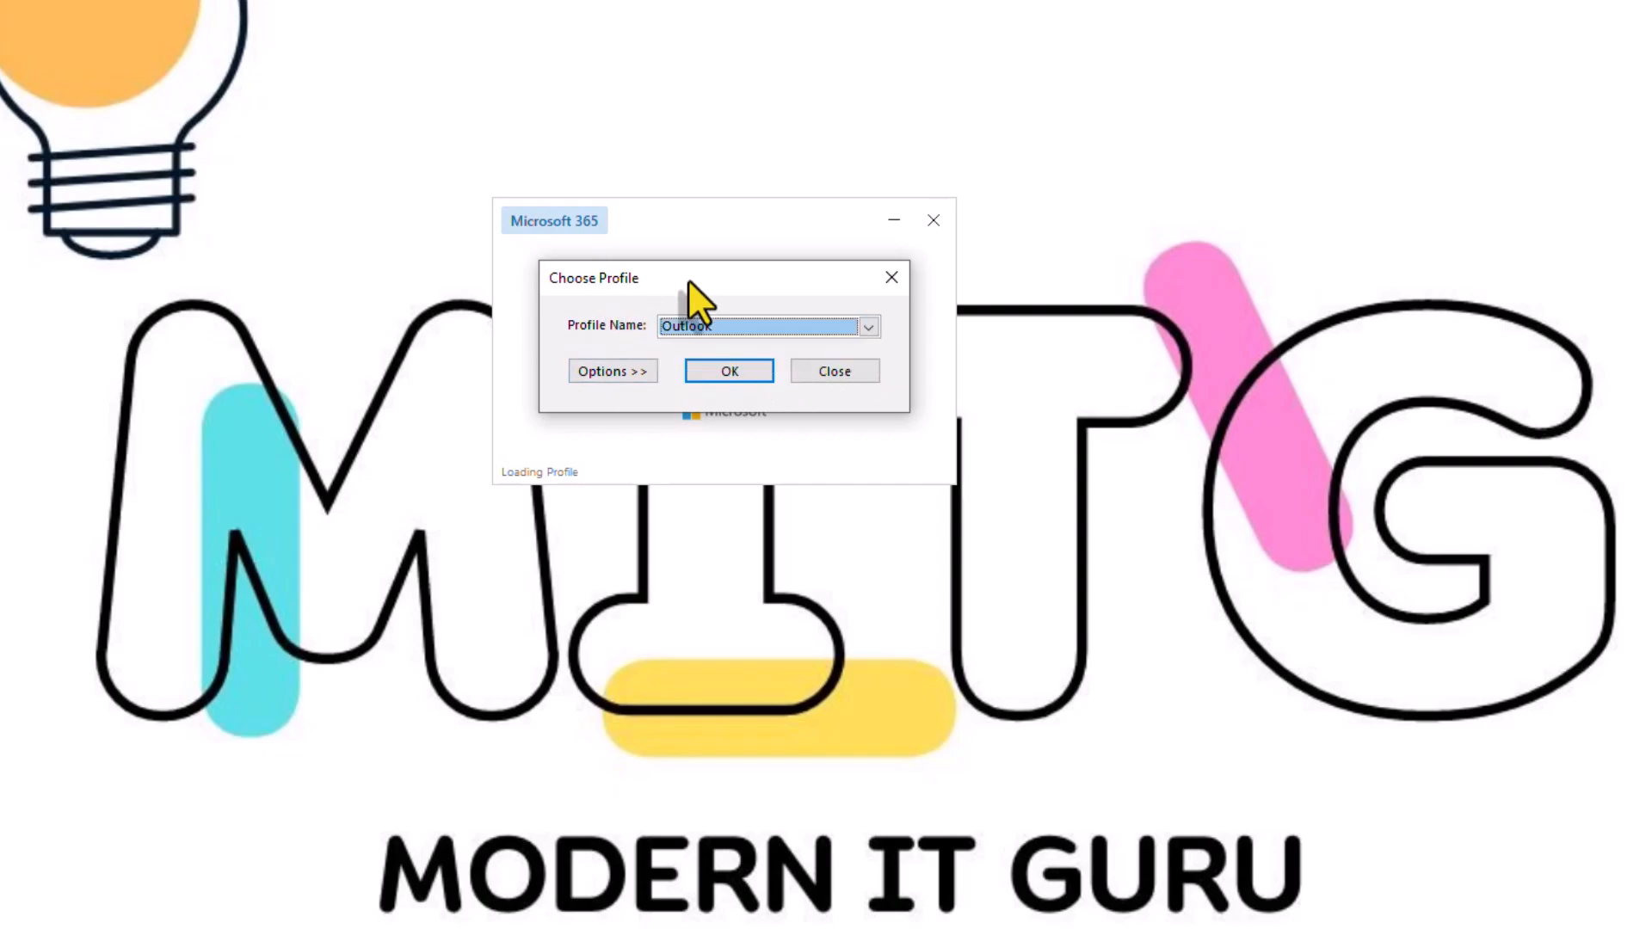
Expand Options, cancel creating a new profile, then load the Outlook New profile
left_click(614, 375)
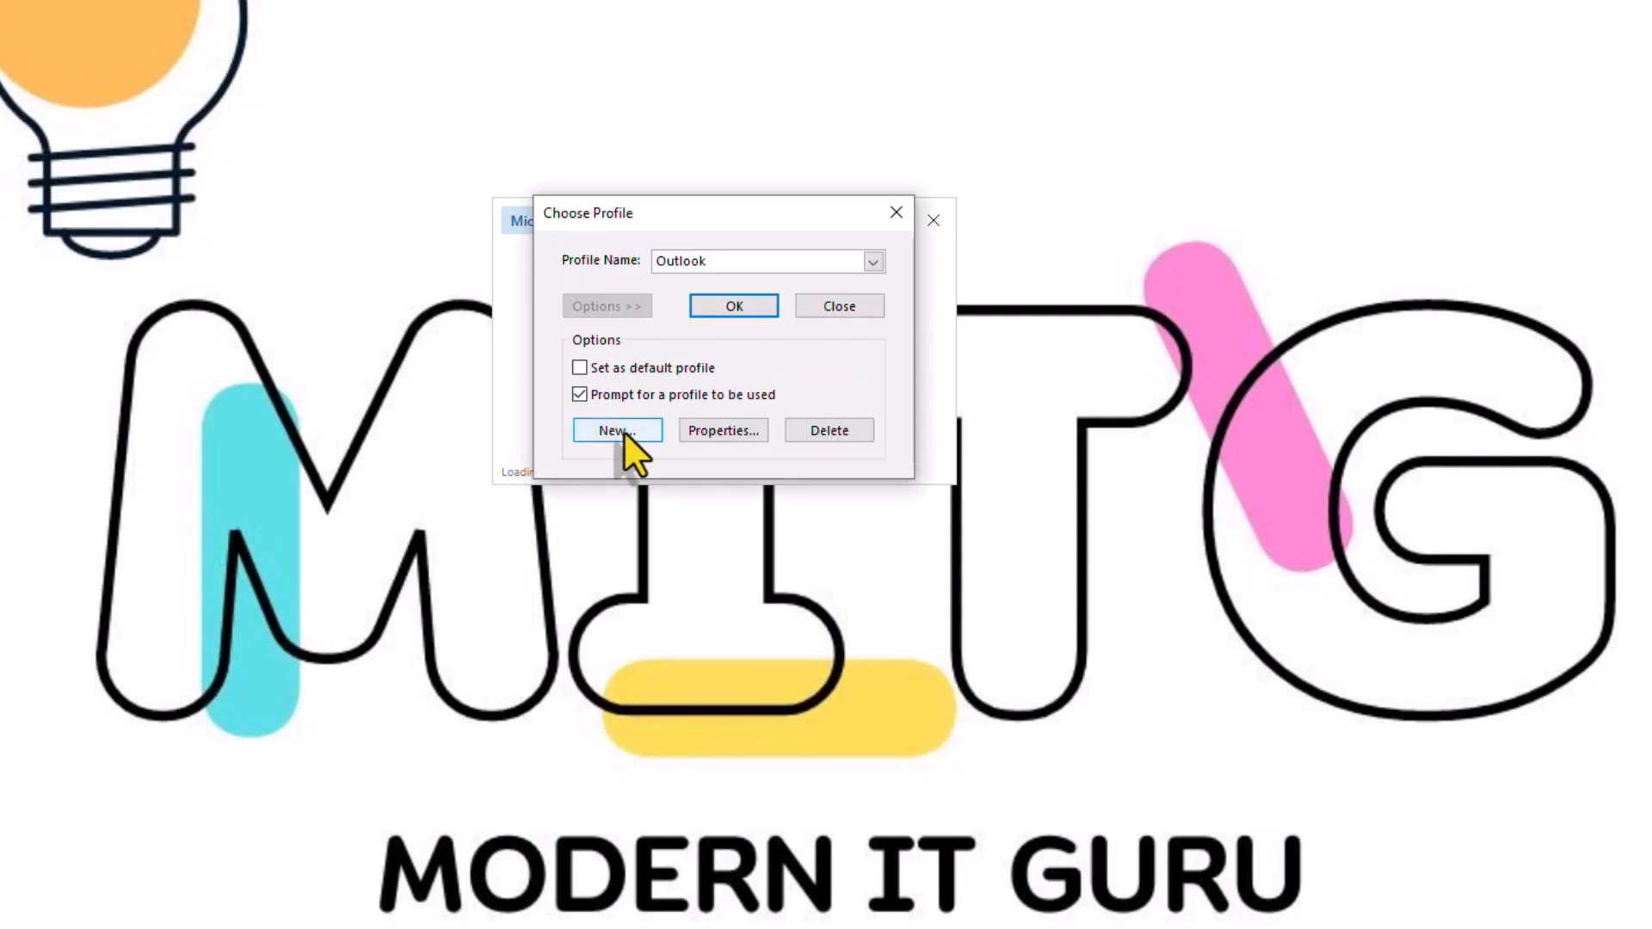
left_click(624, 430)
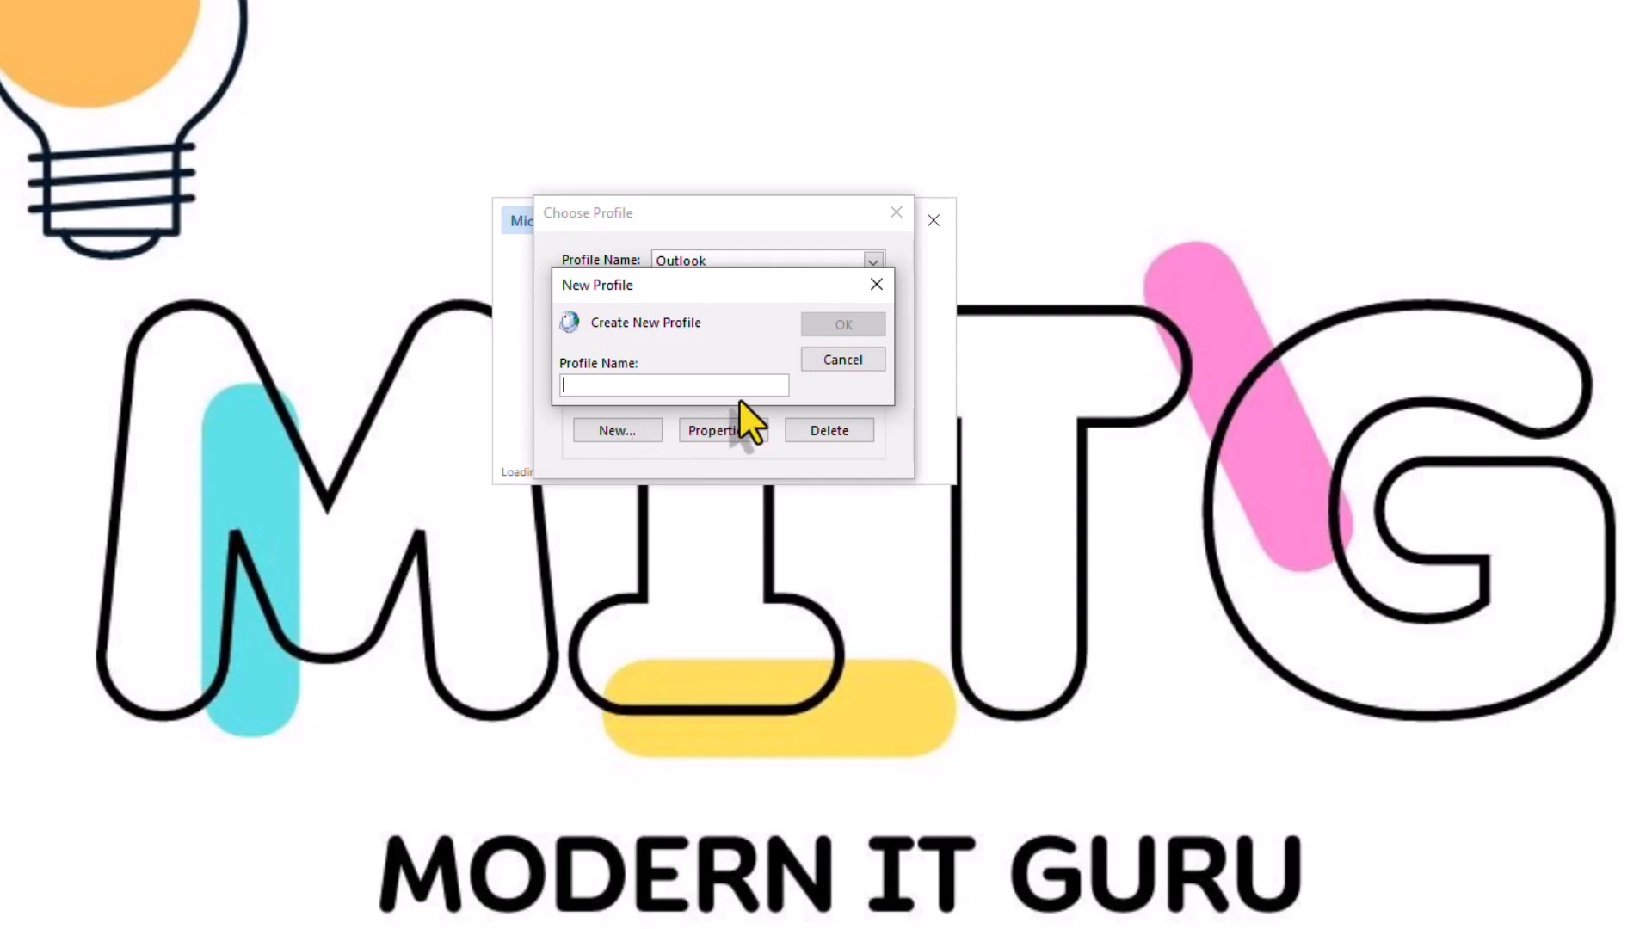
left_click(852, 362)
left_click(871, 263)
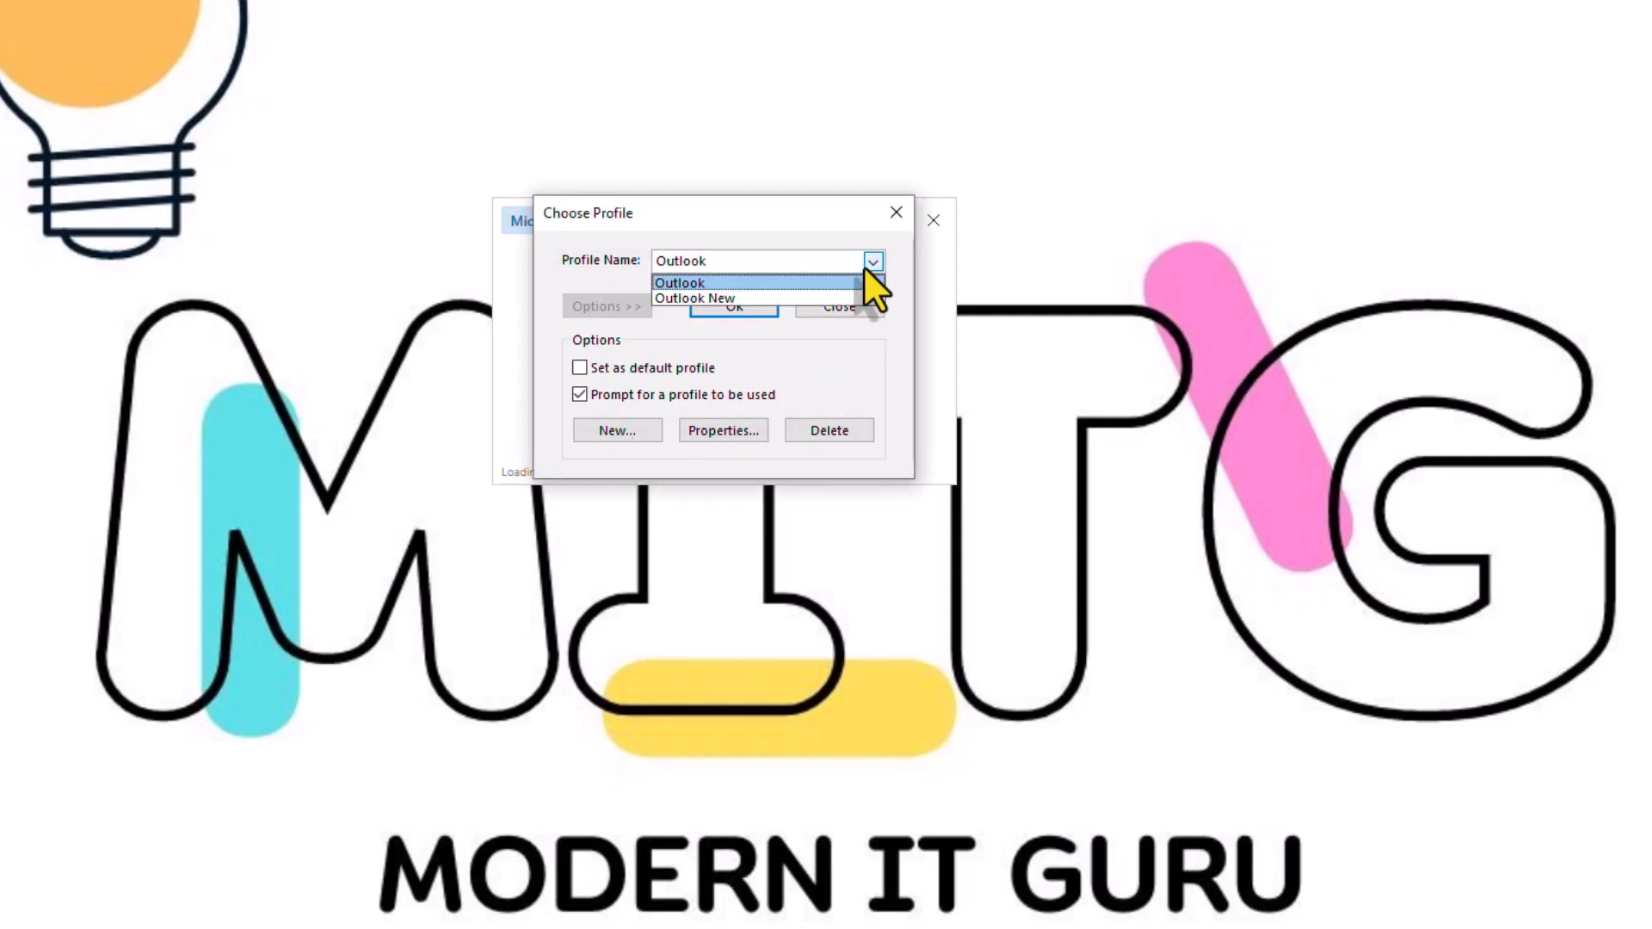
left_click(755, 297)
left_click(752, 298)
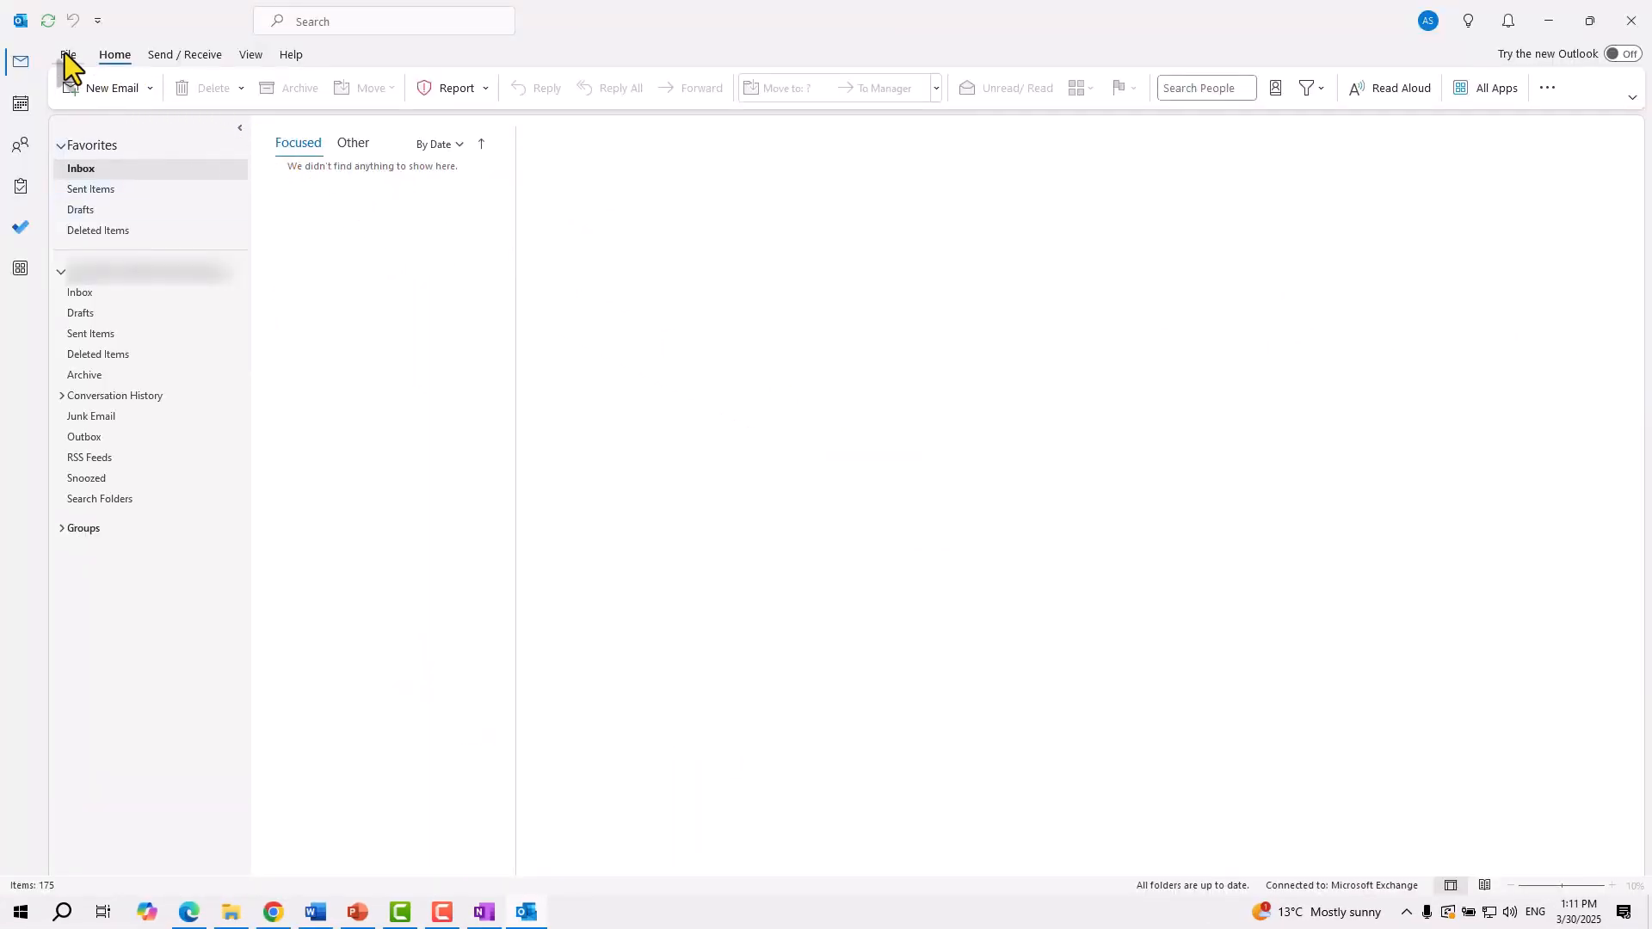
Open Manage Profiles from Account Settings, show the Outlook and Outlook New profiles, and begin adding another
left_click(64, 53)
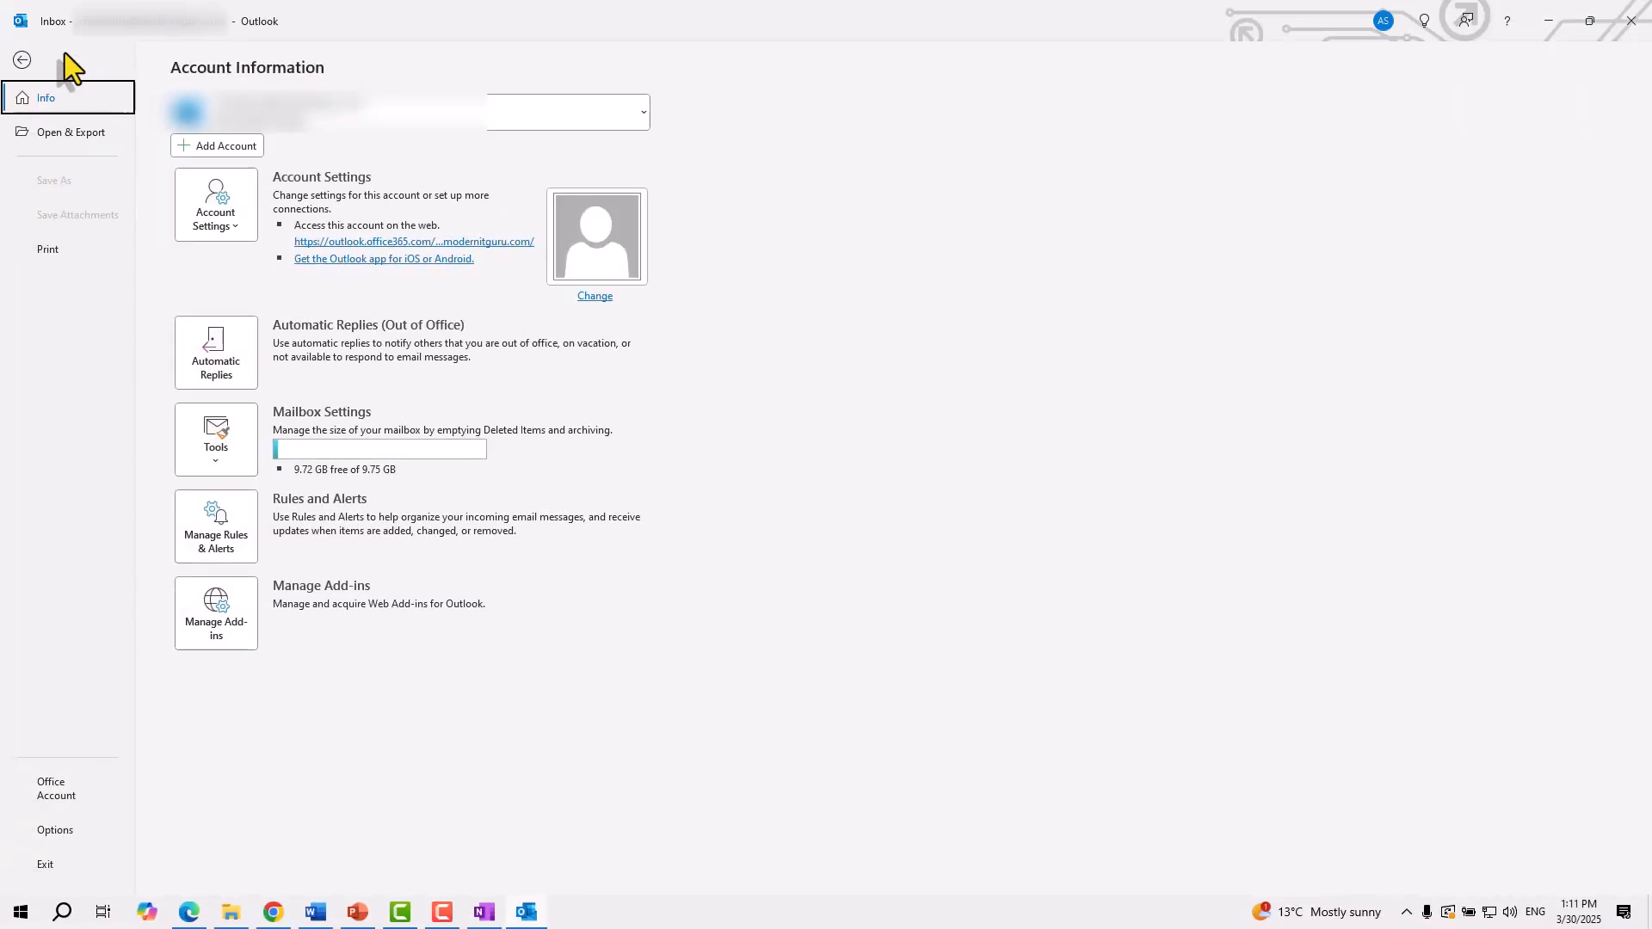
left_click(239, 226)
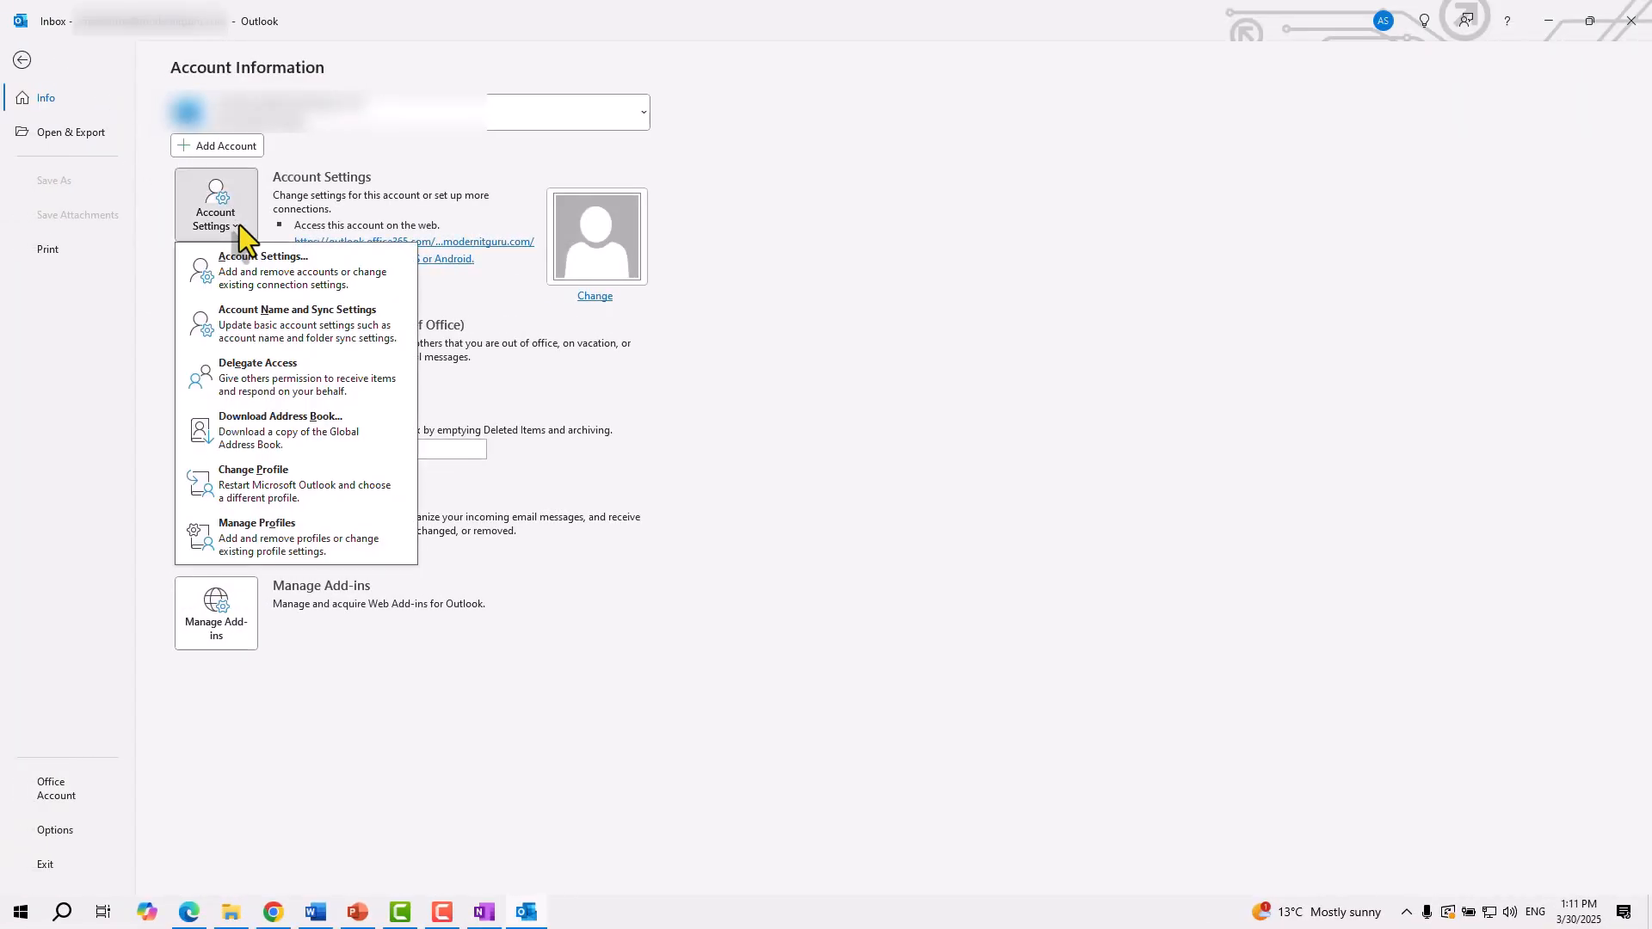
left_click(283, 540)
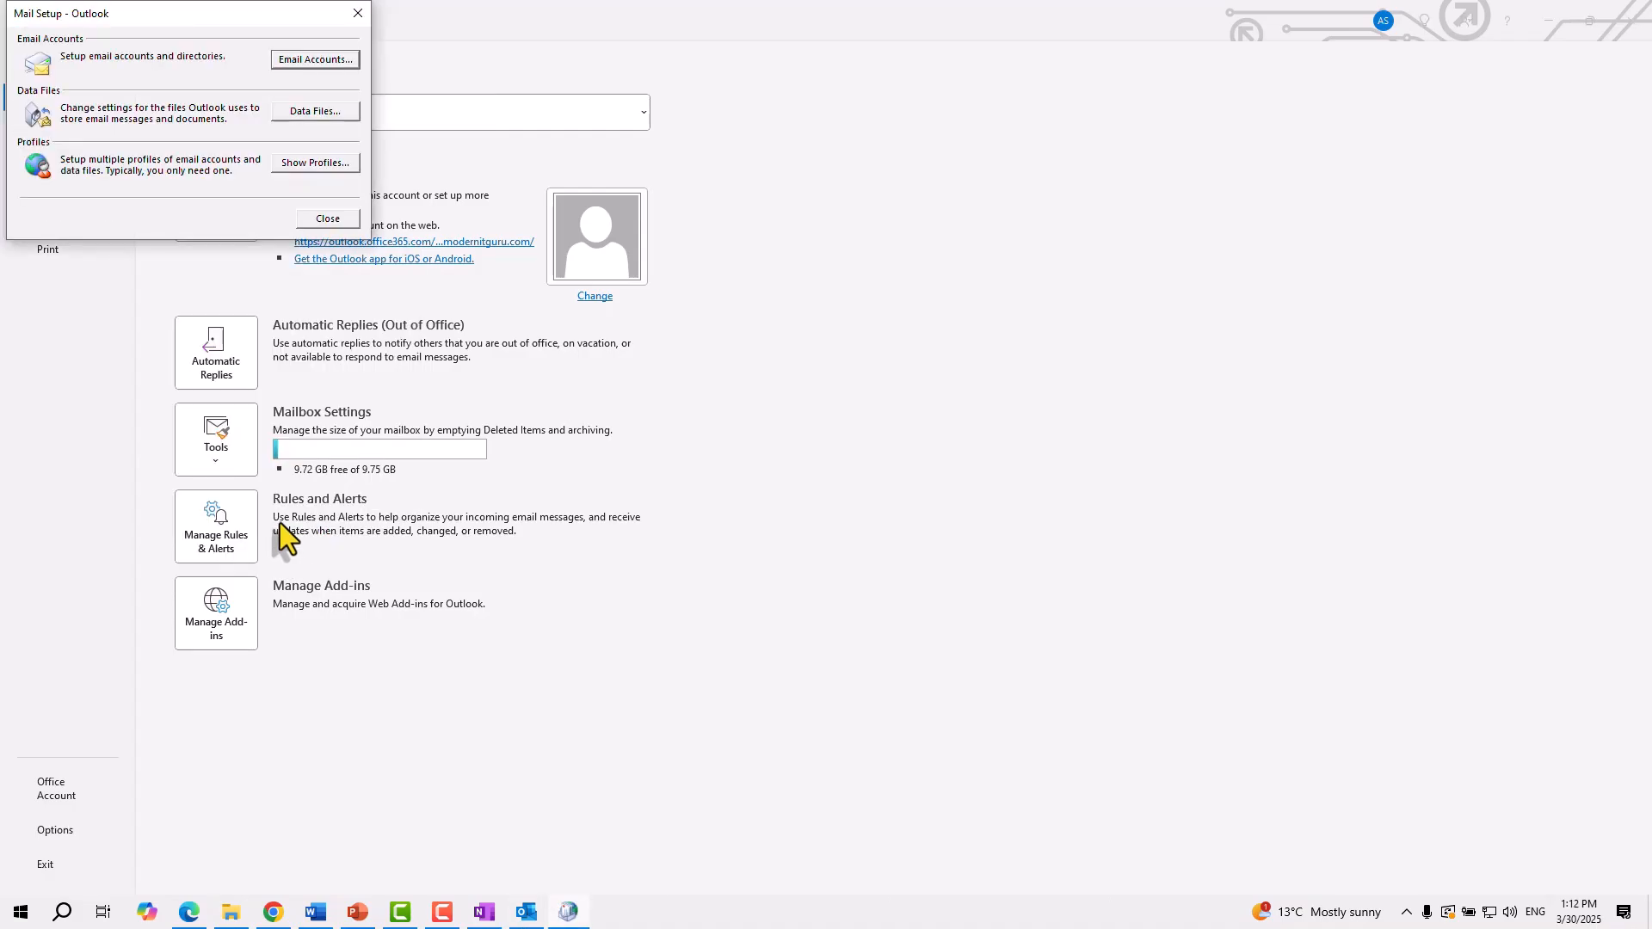
left_click_drag(184, 17, 774, 201)
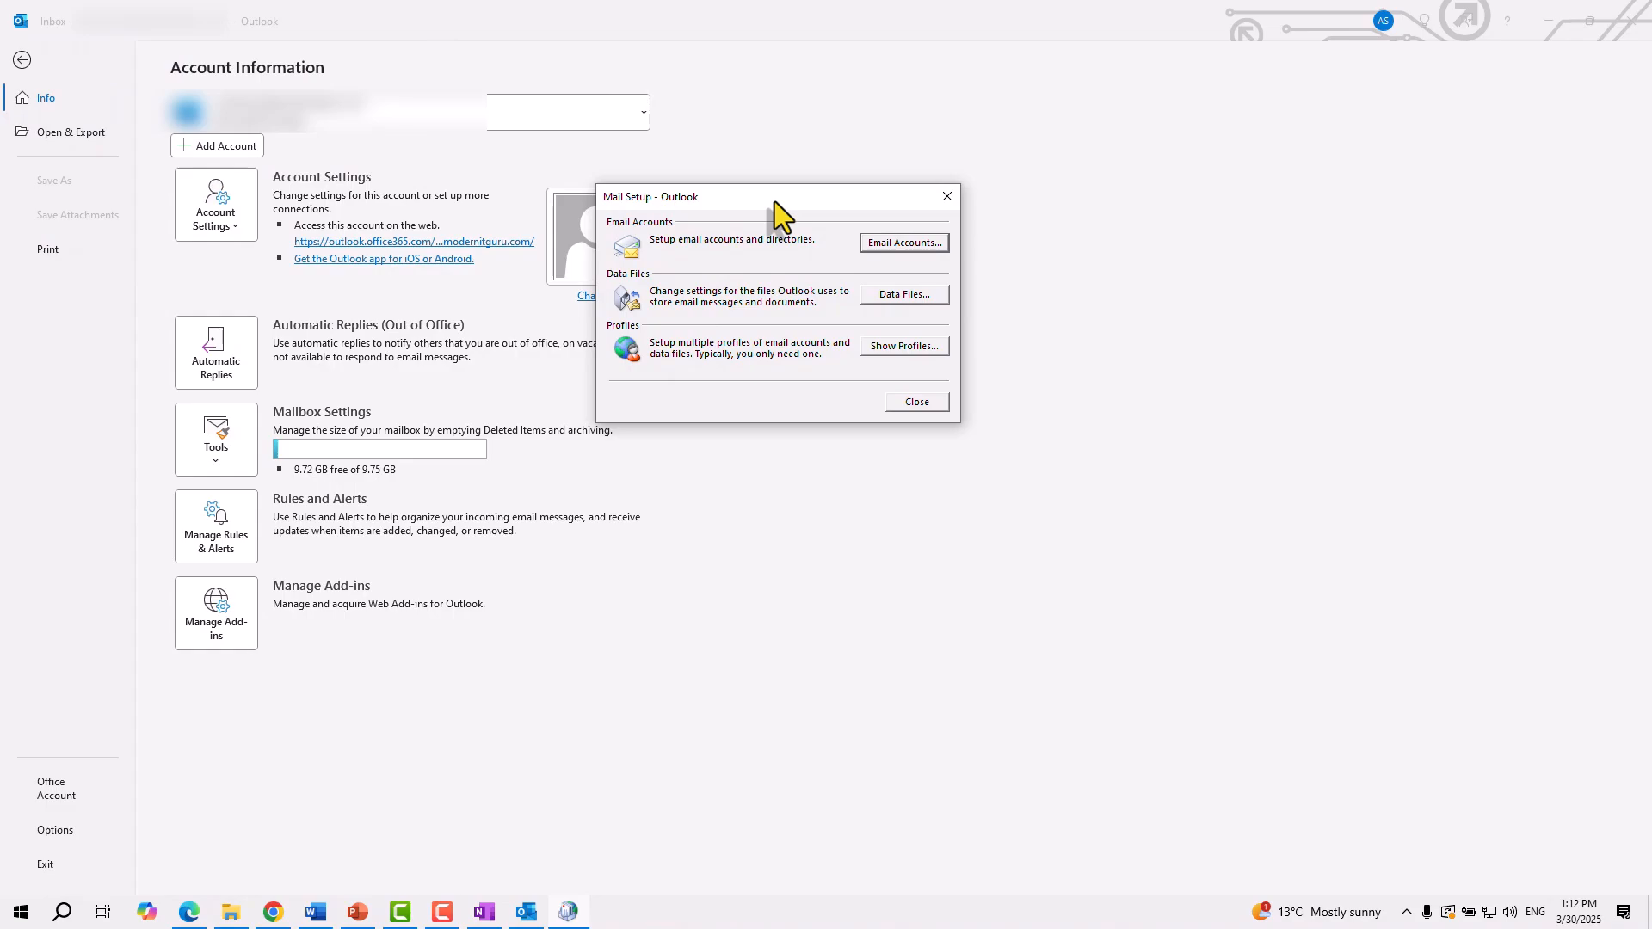
left_click(905, 346)
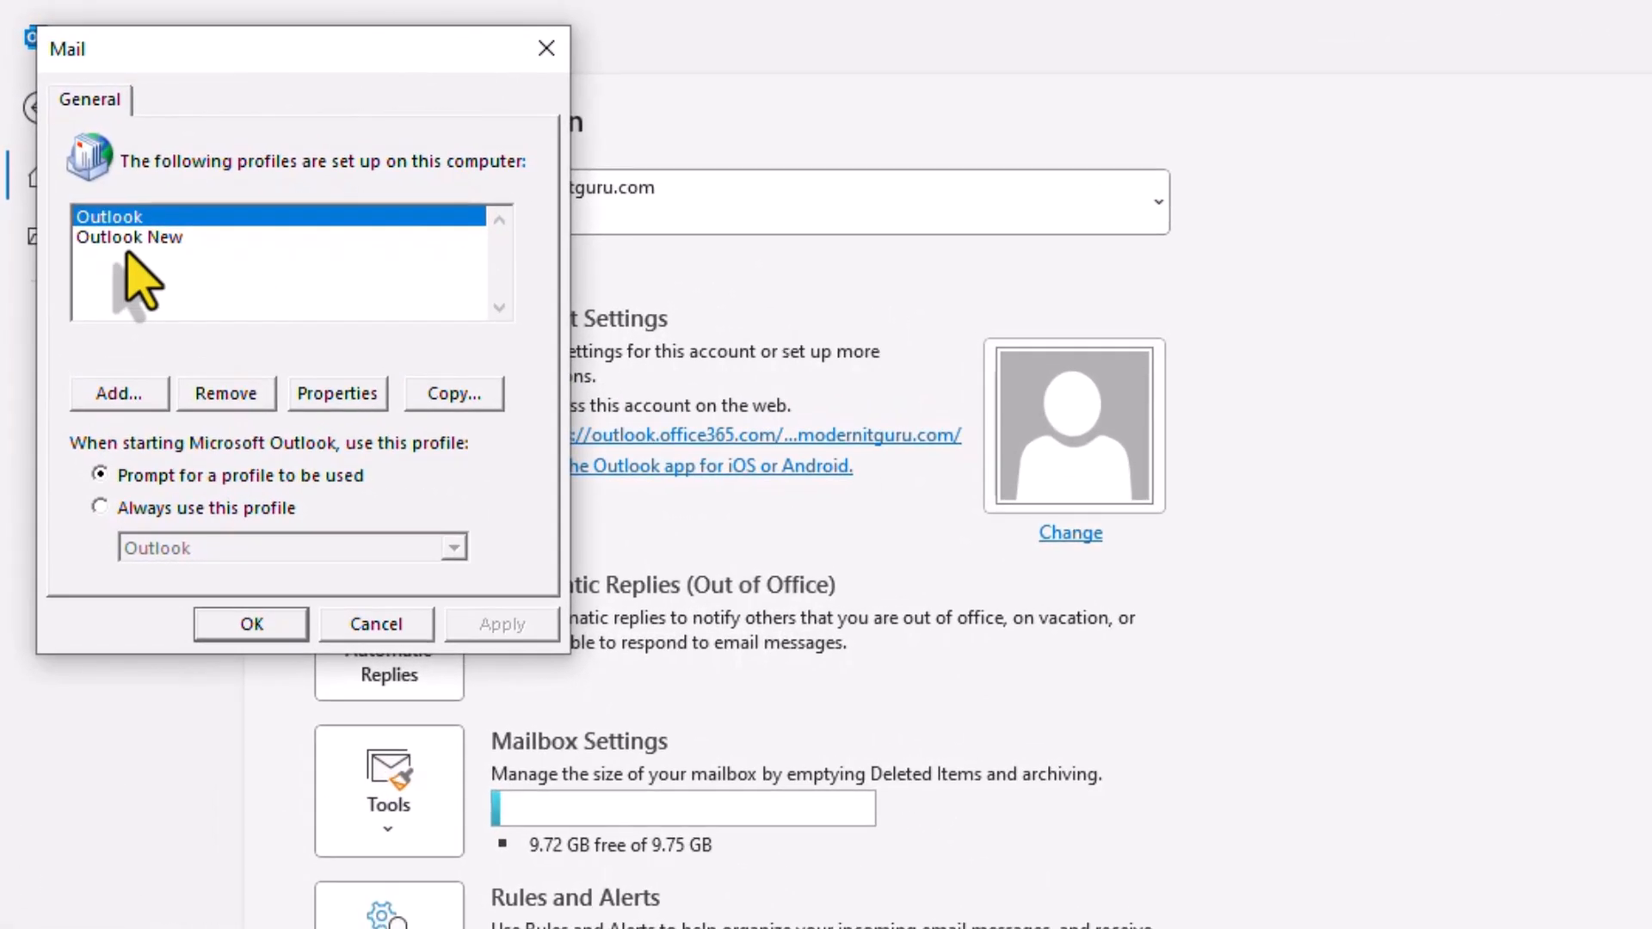
left_click(111, 394)
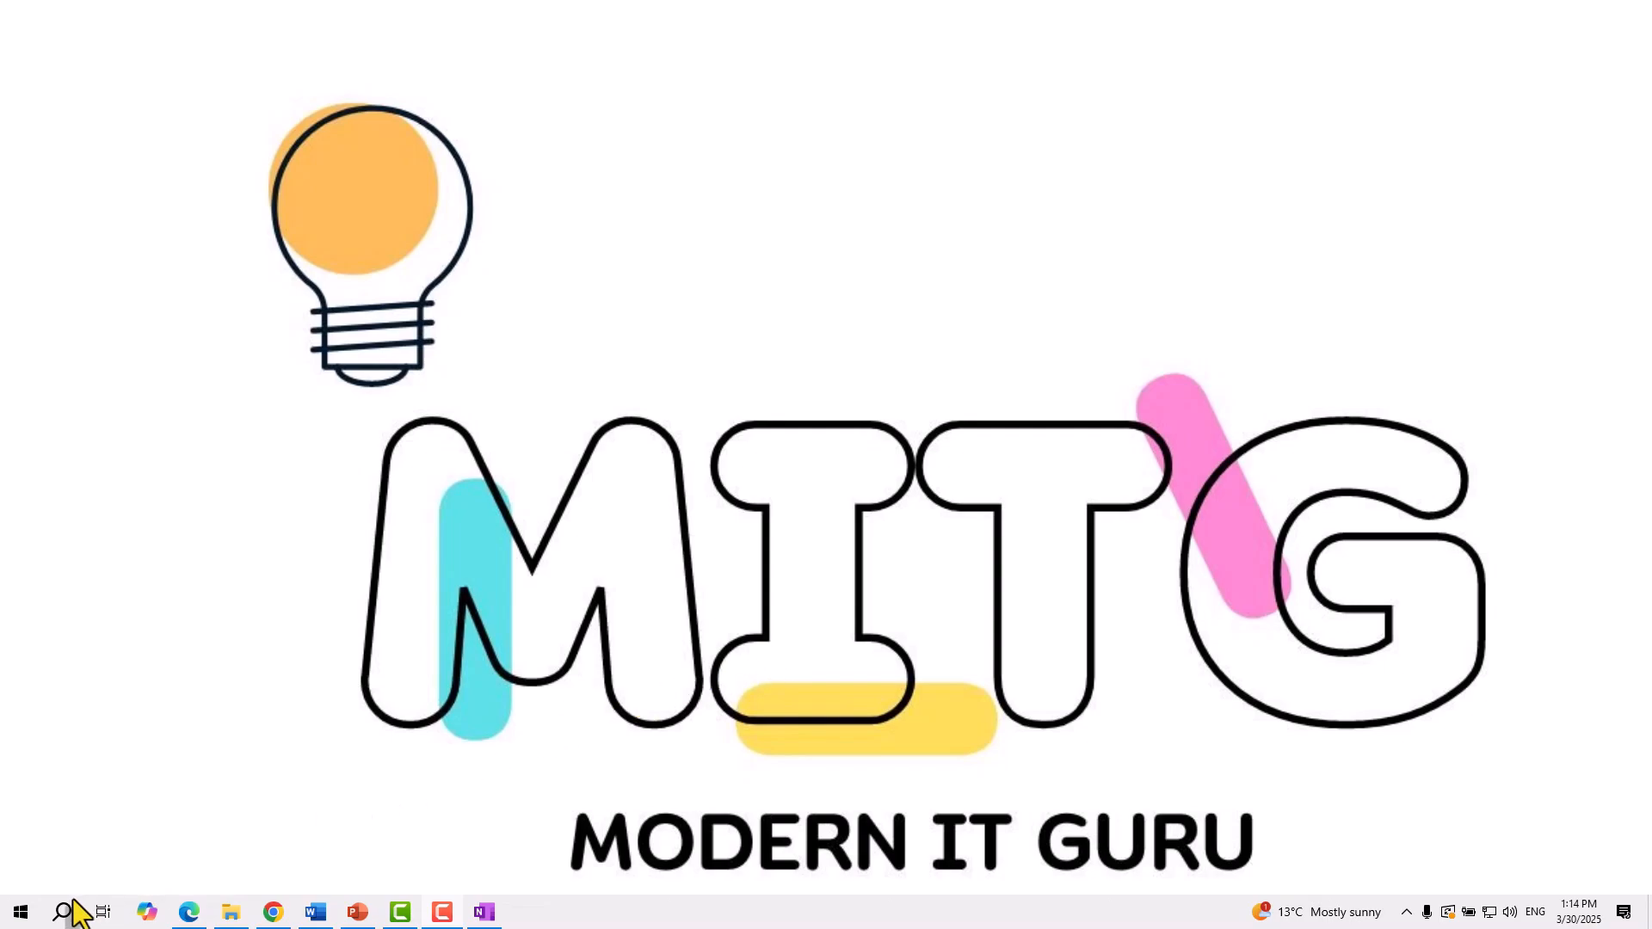
Shift-launch Outlook (classic) from the Start menu app list to bring up Choose Profile
left_click(21, 914)
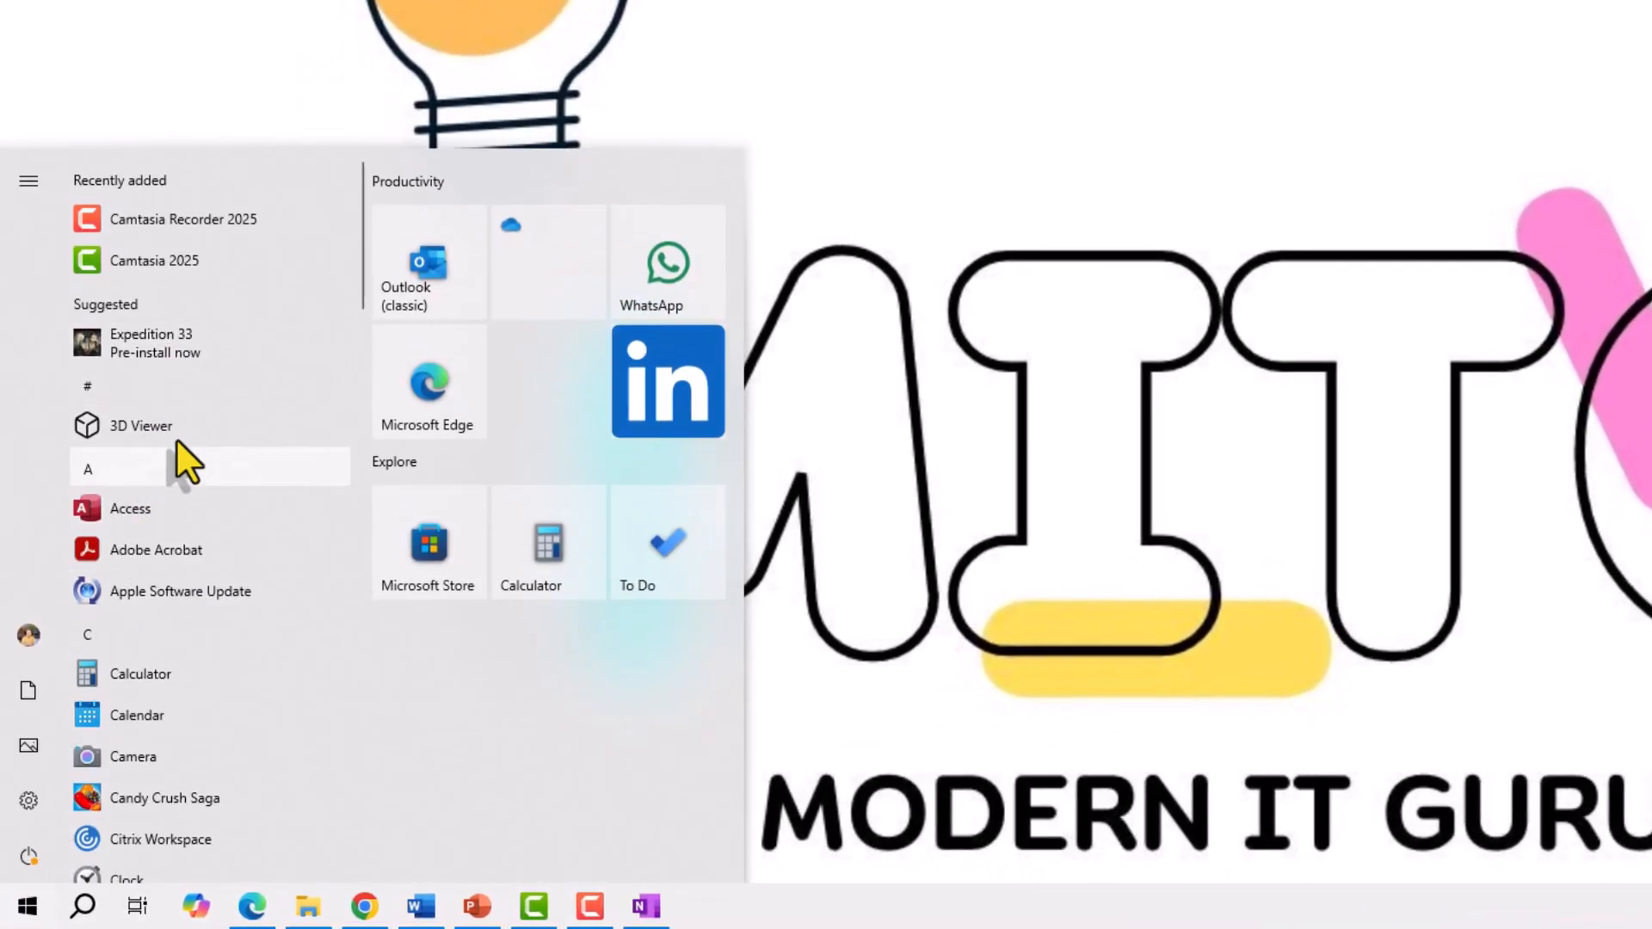
scroll(178, 442, "down", 10)
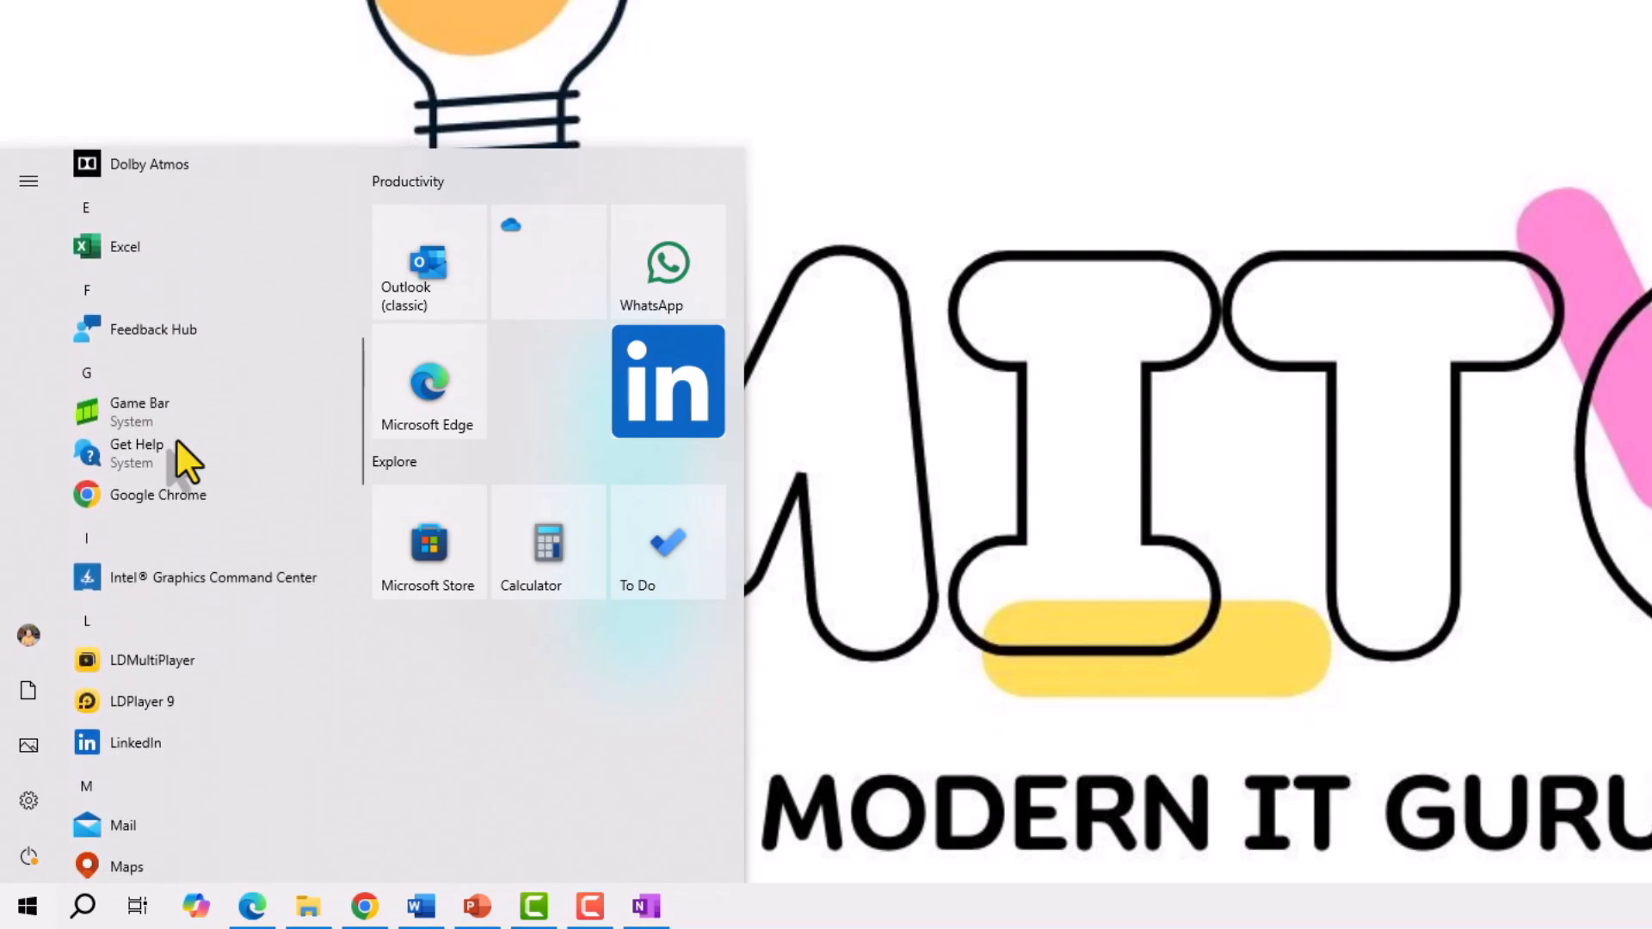
scroll(177, 441, "down", 10)
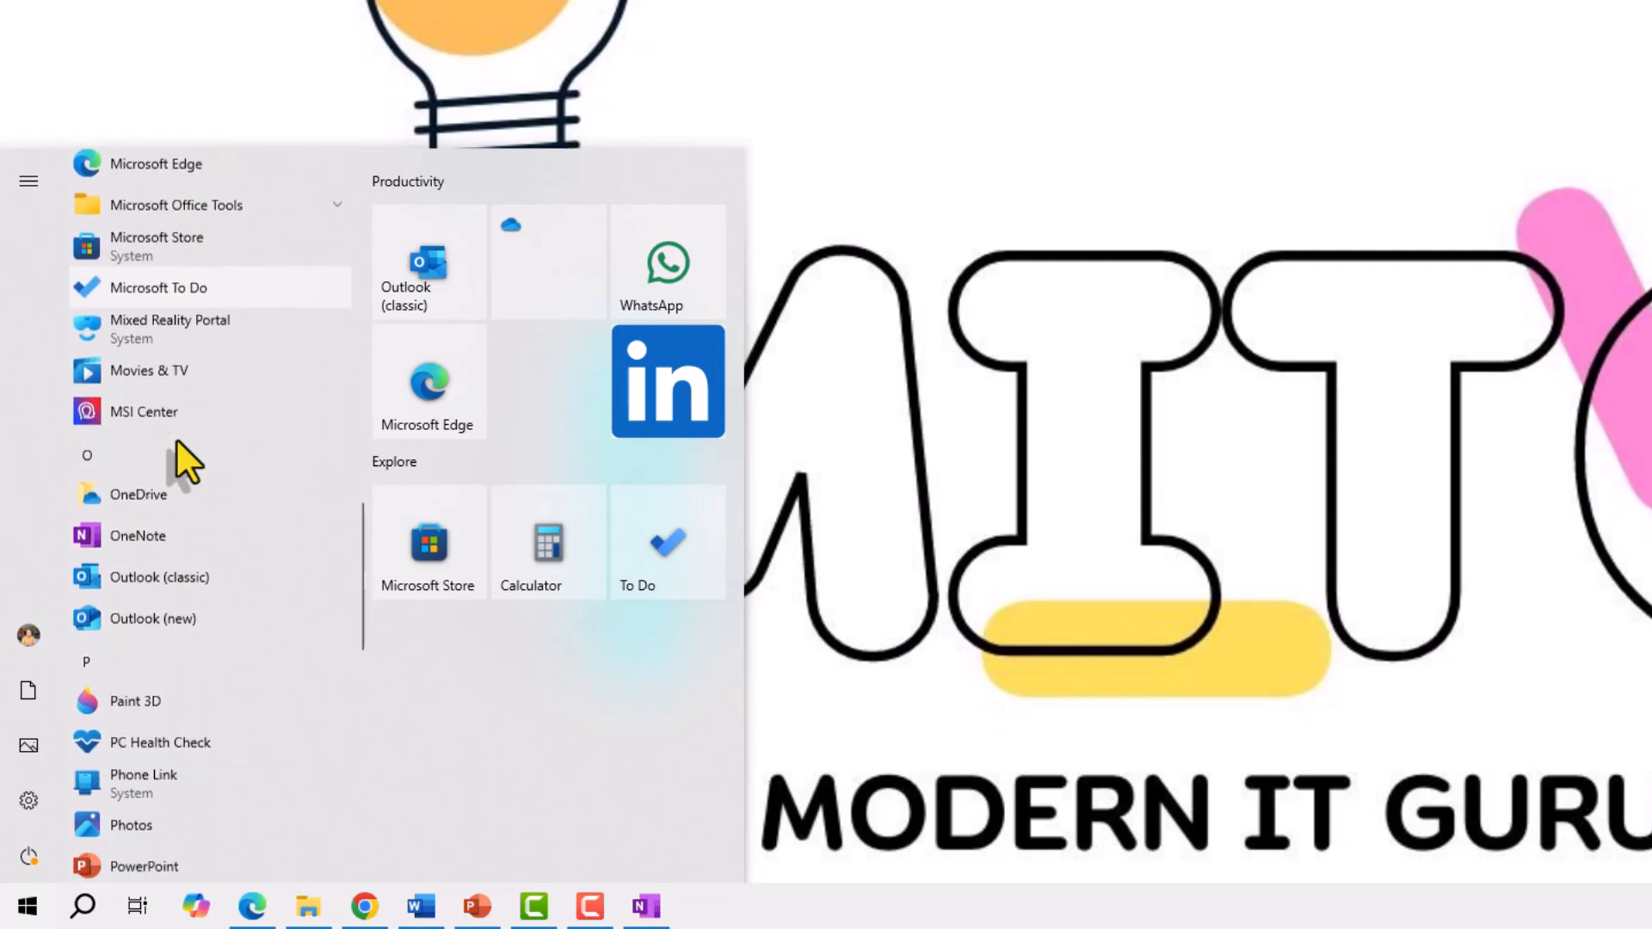
scroll(177, 441, "down", 1)
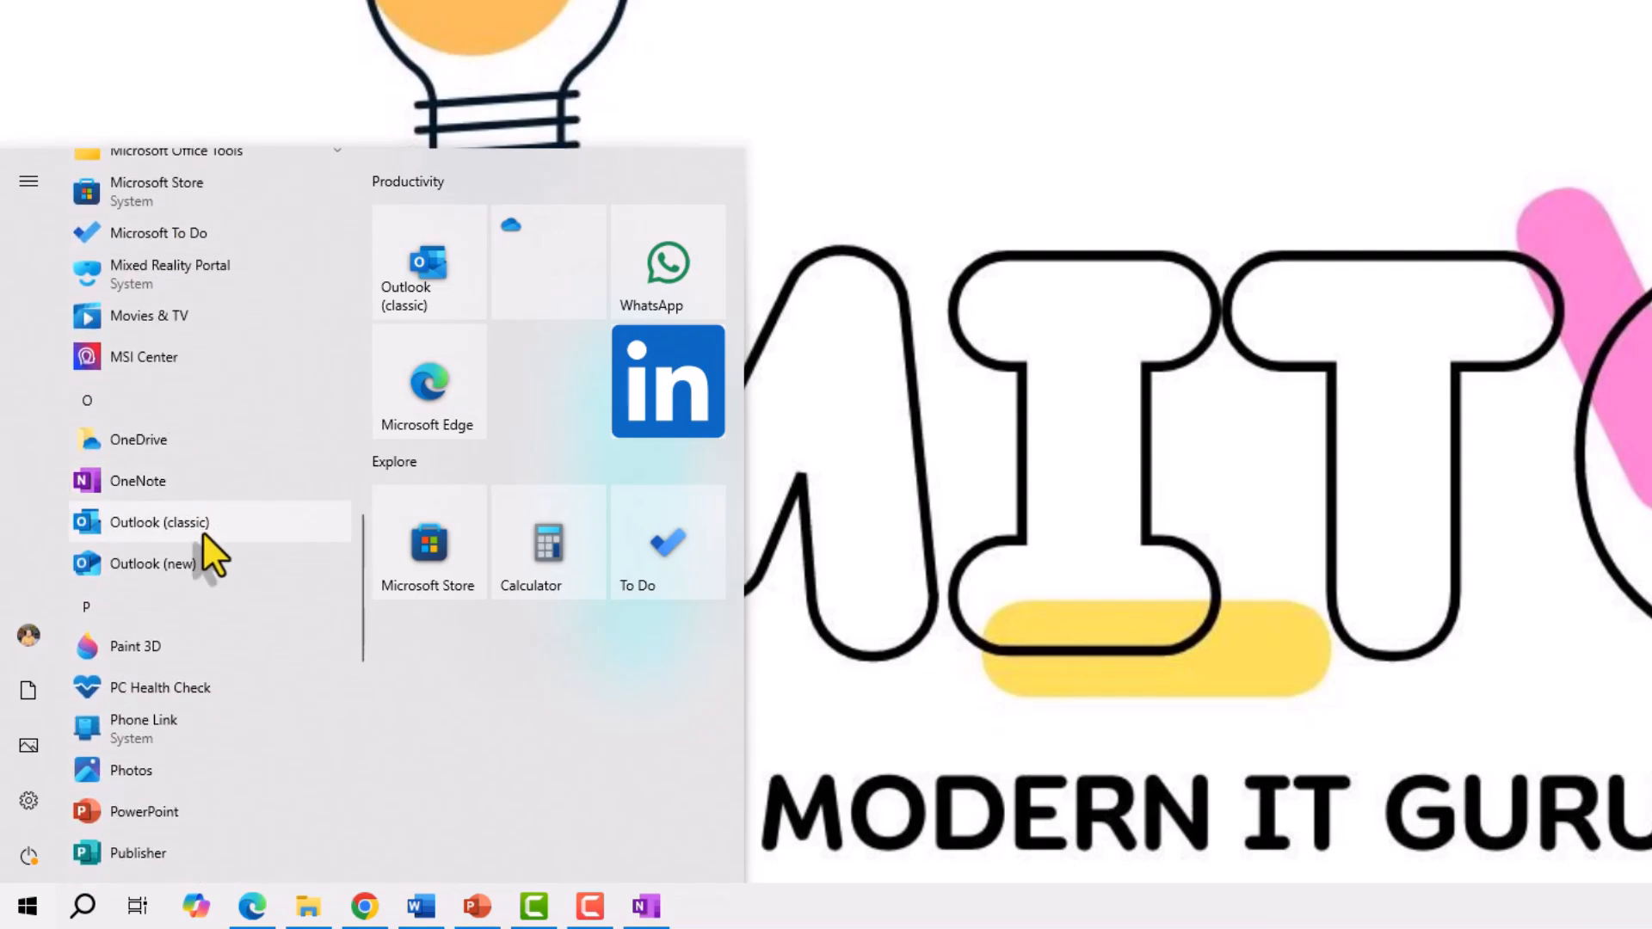
key("shift")
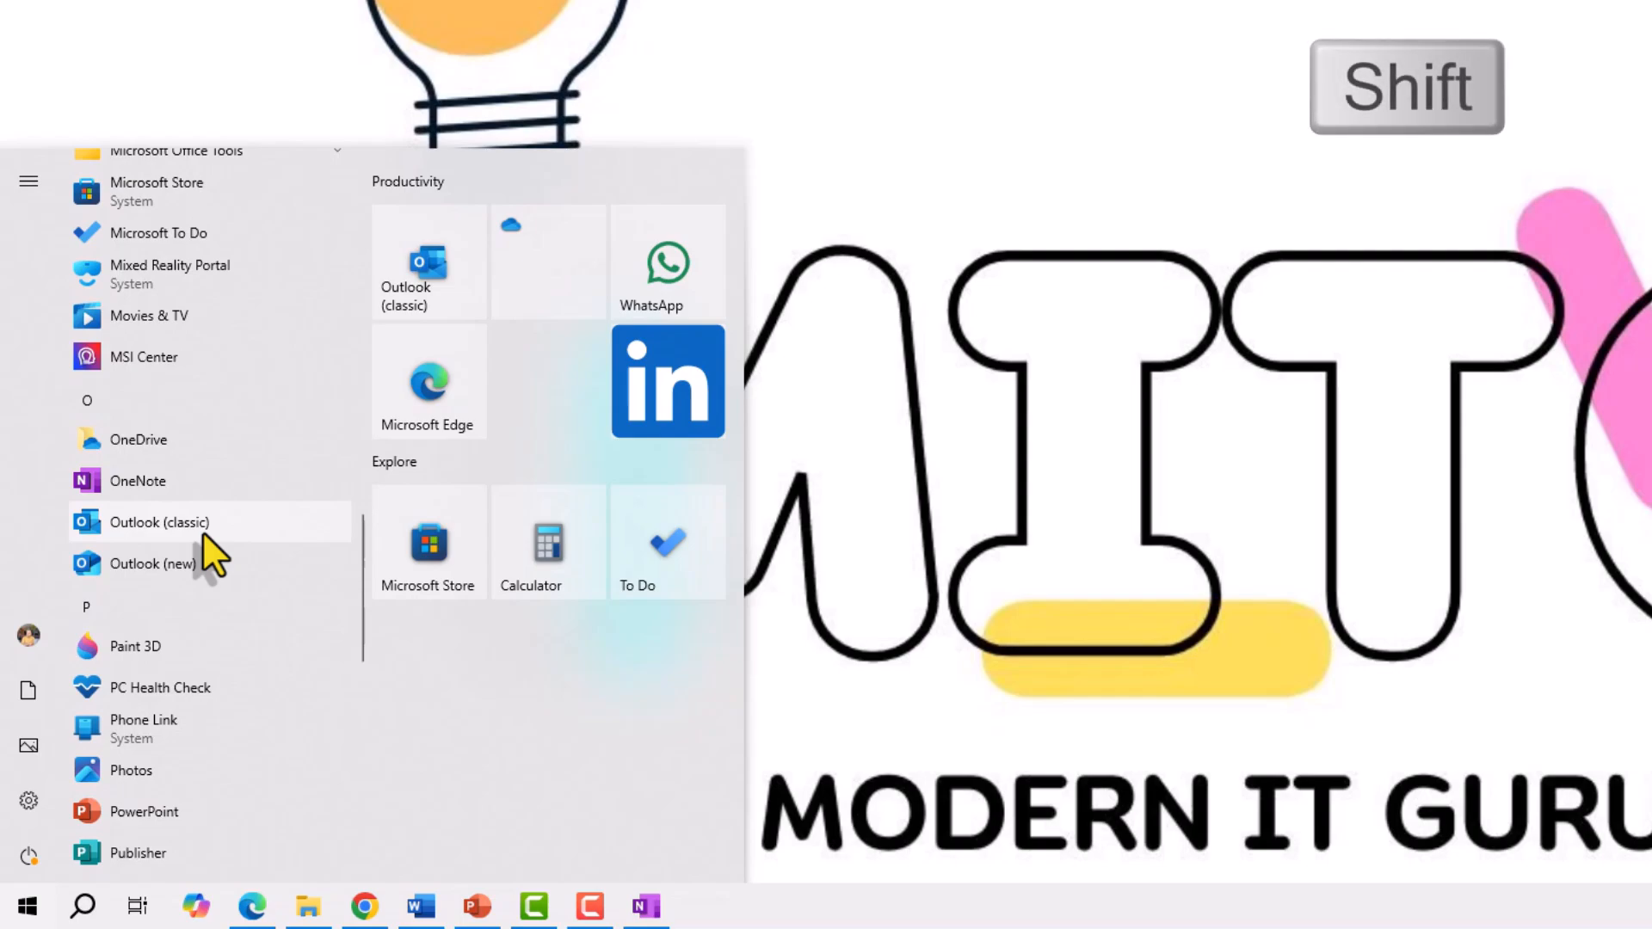
left_click(204, 534, "shift")
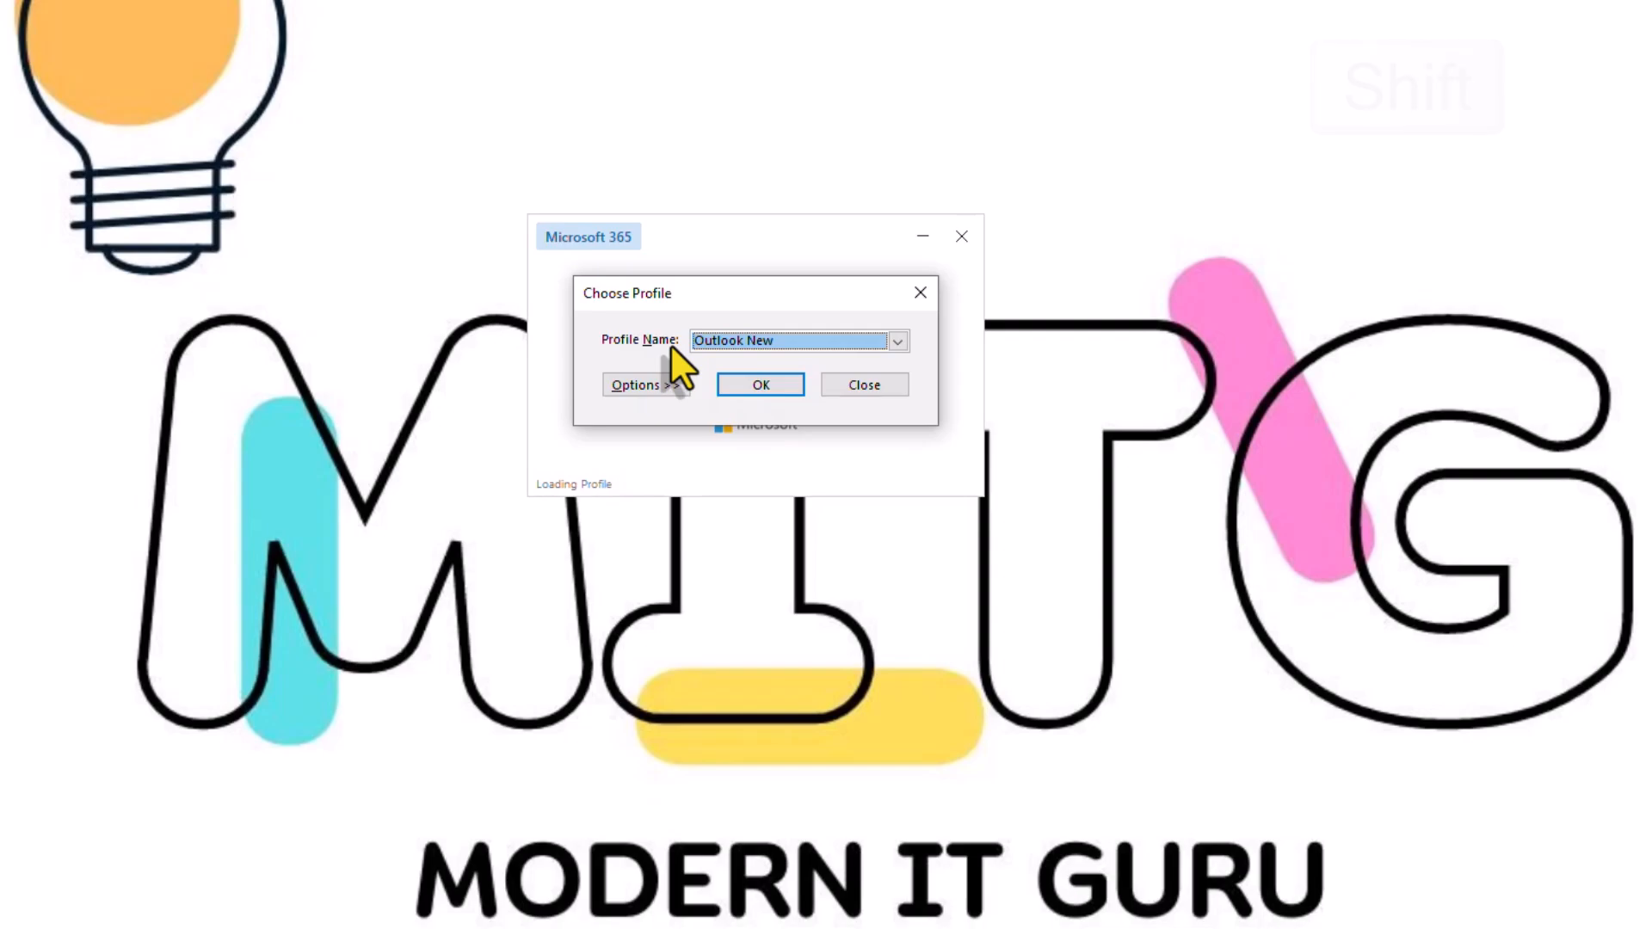
Keep Outlook New as the profile, expand Options >>, and start a New Profile
left_click(895, 342)
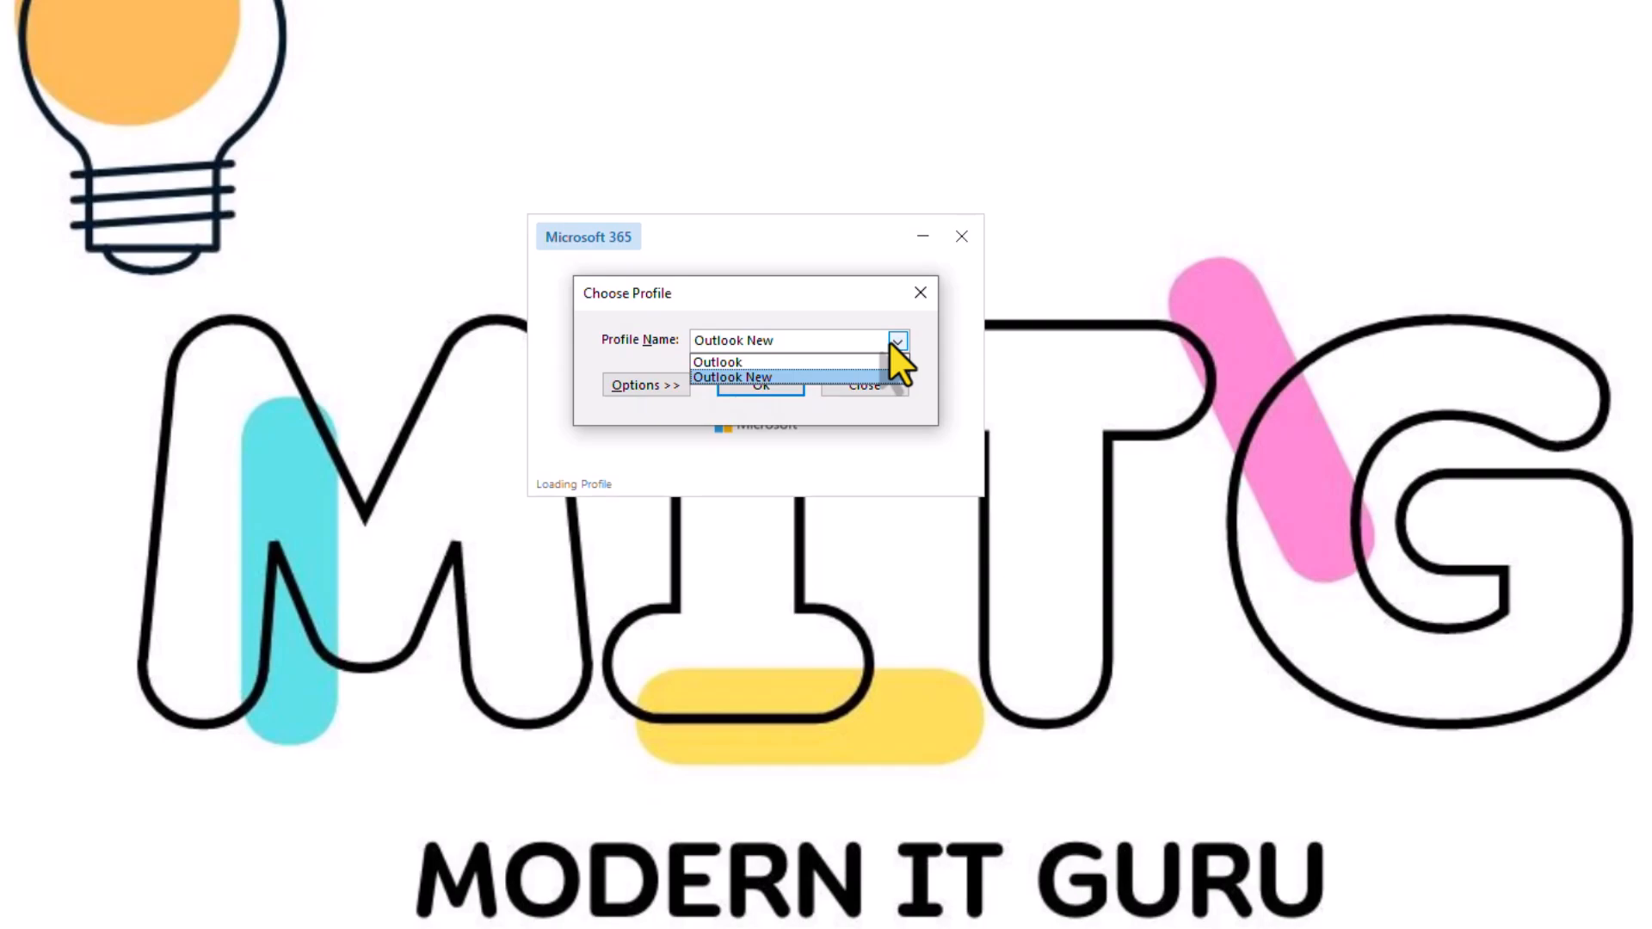
left_click(733, 322)
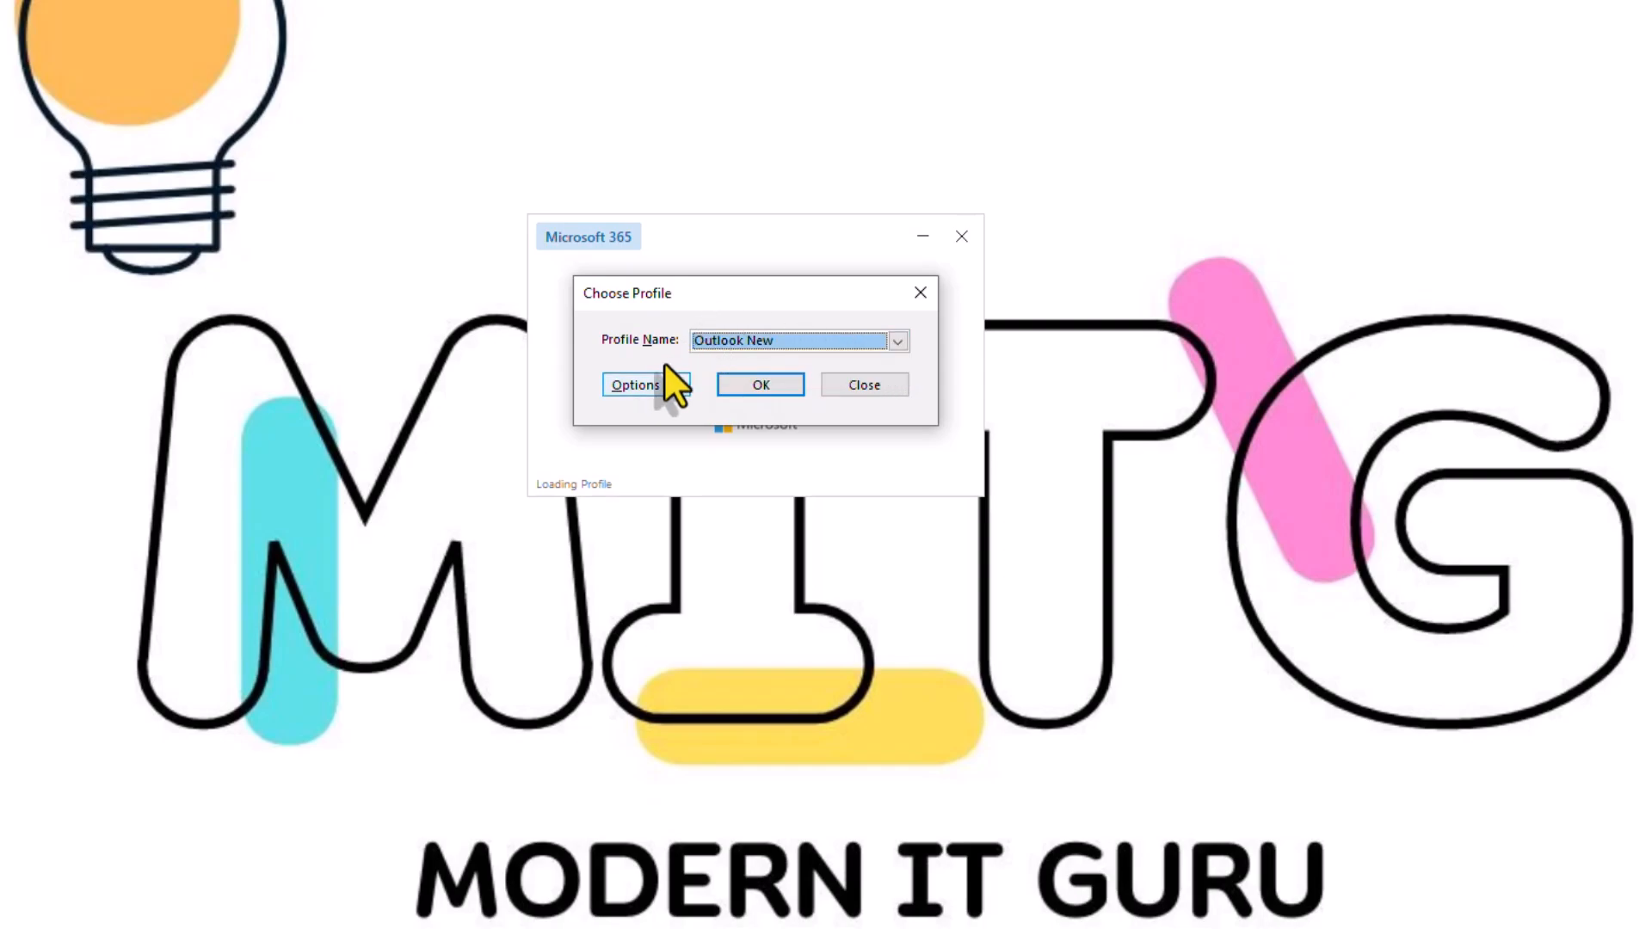
left_click(644, 386)
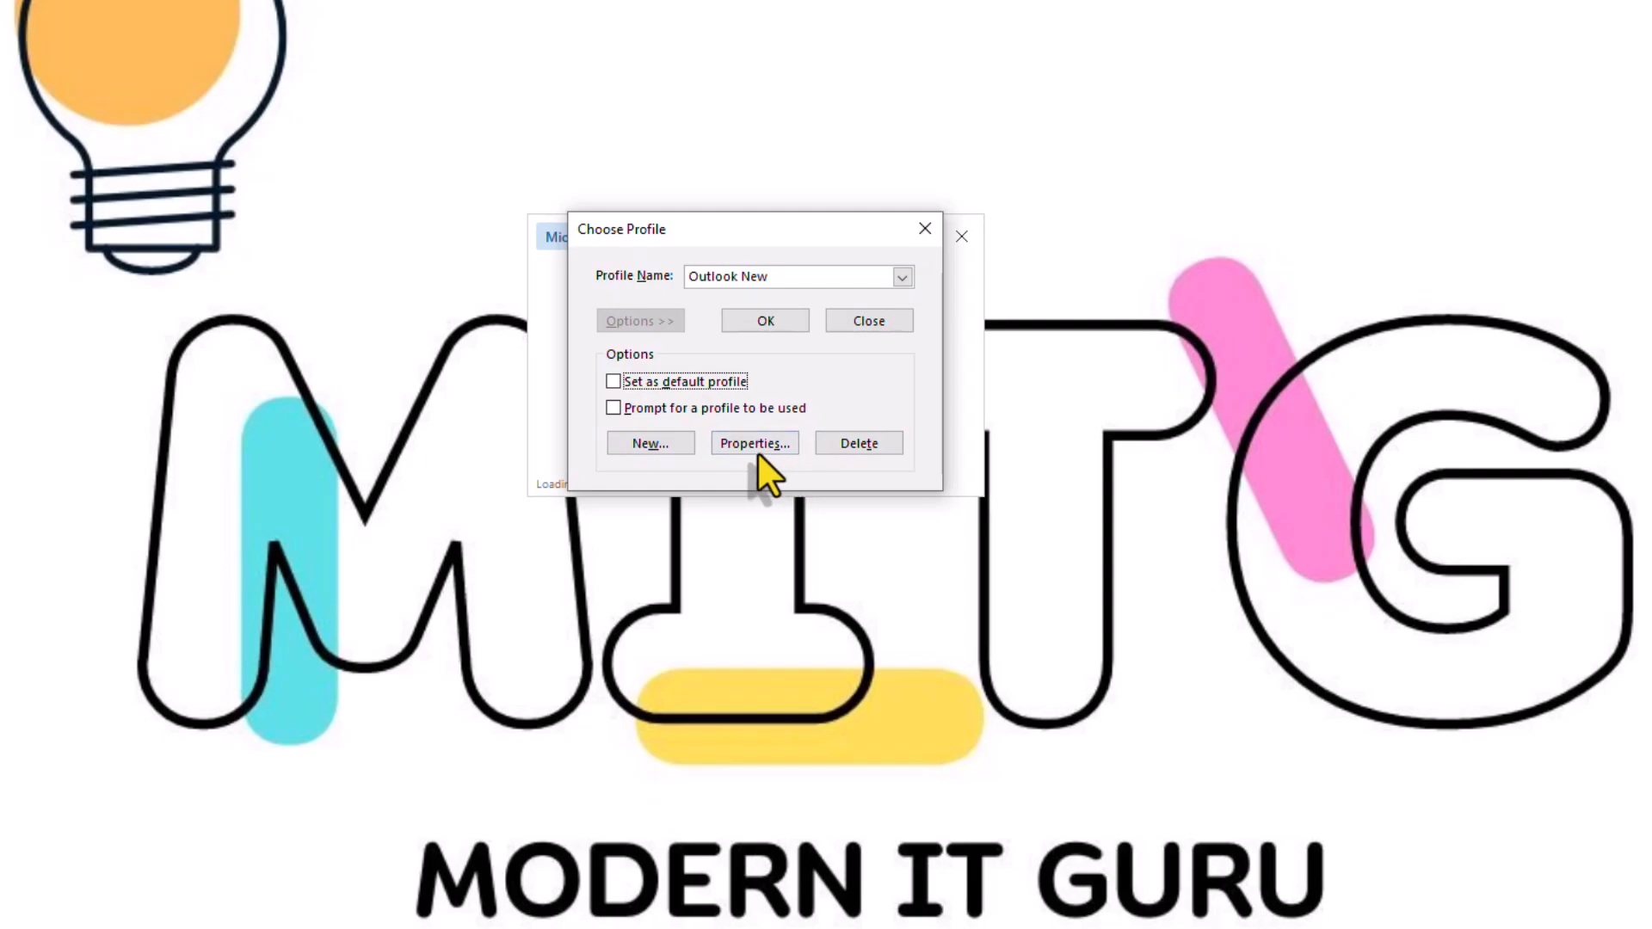
left_click(632, 443)
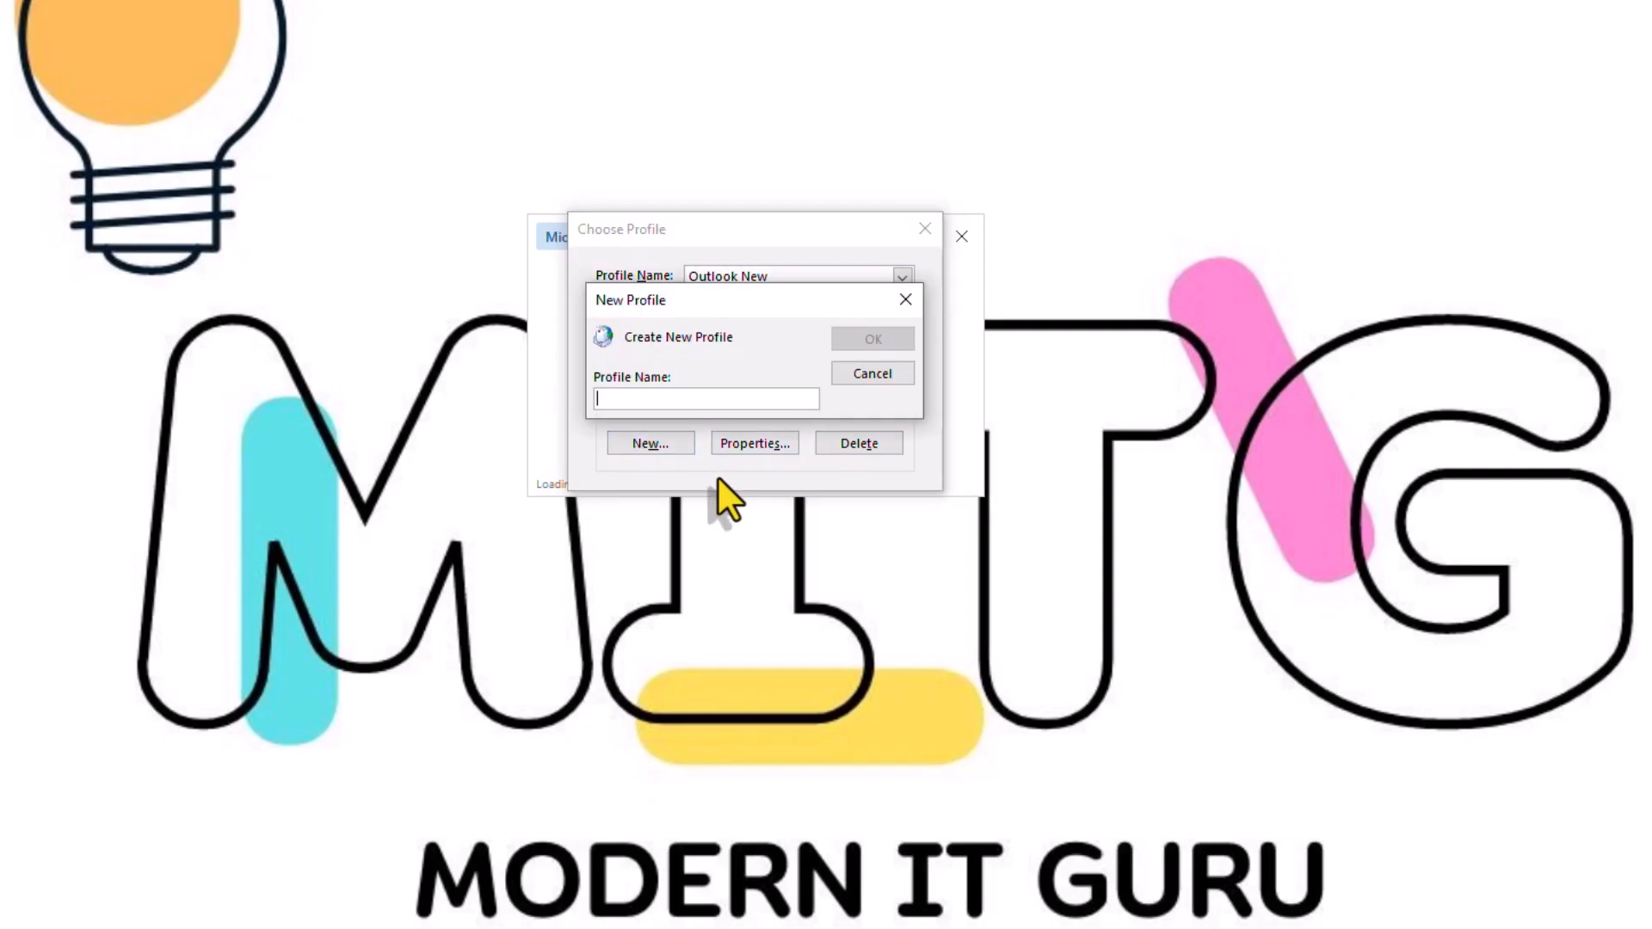